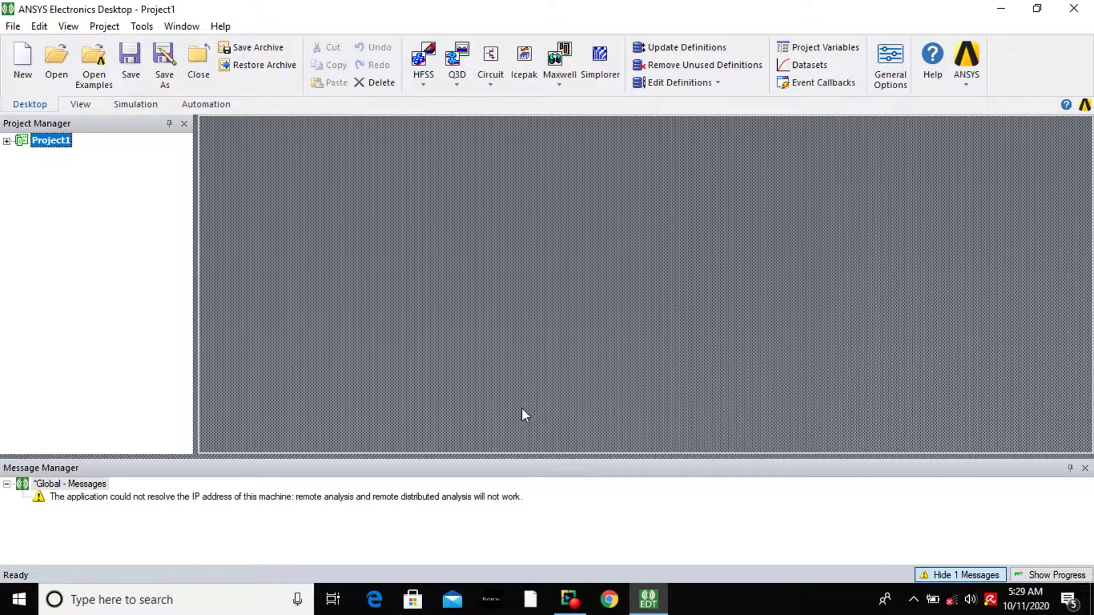
Step: Insert an HFSS design and draw a box about 1.6 by 1.8 by 1 mm on the XY plane
click(429, 84)
click(432, 104)
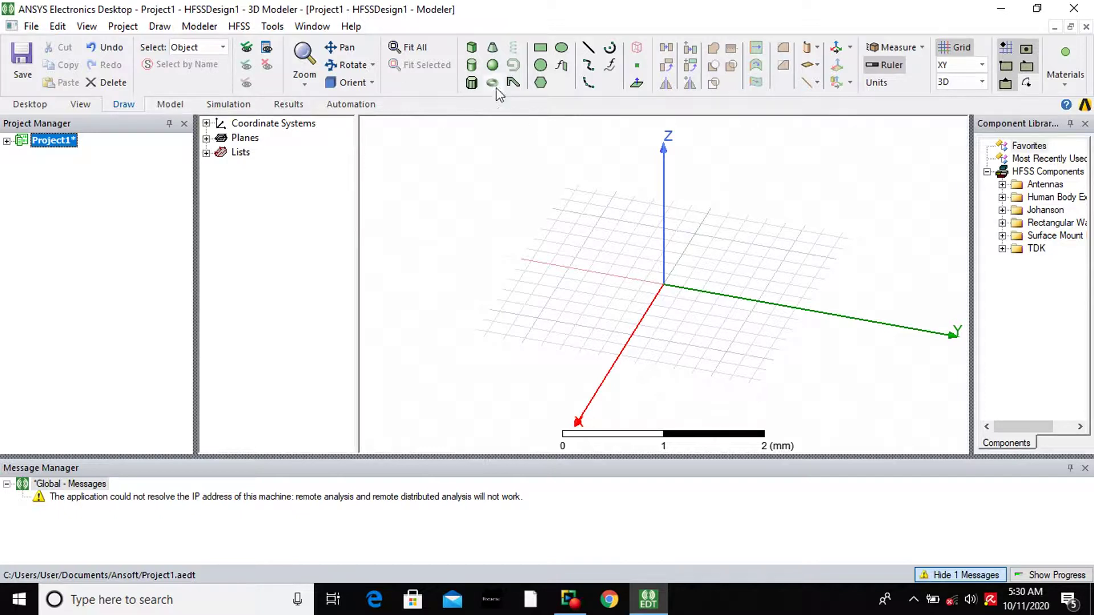
click(472, 49)
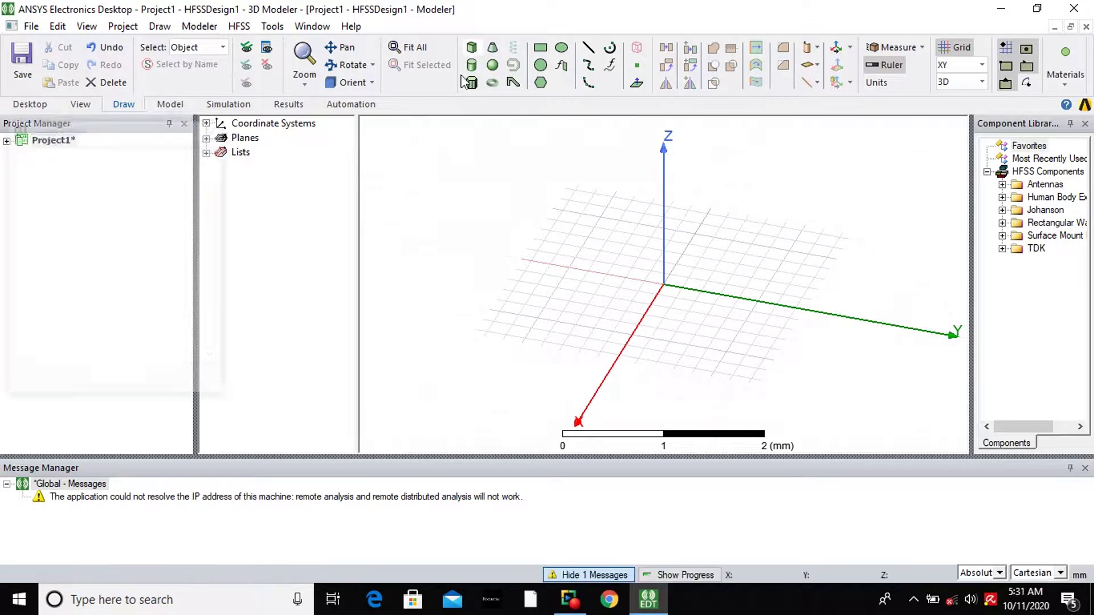
click(481, 208)
click(601, 317)
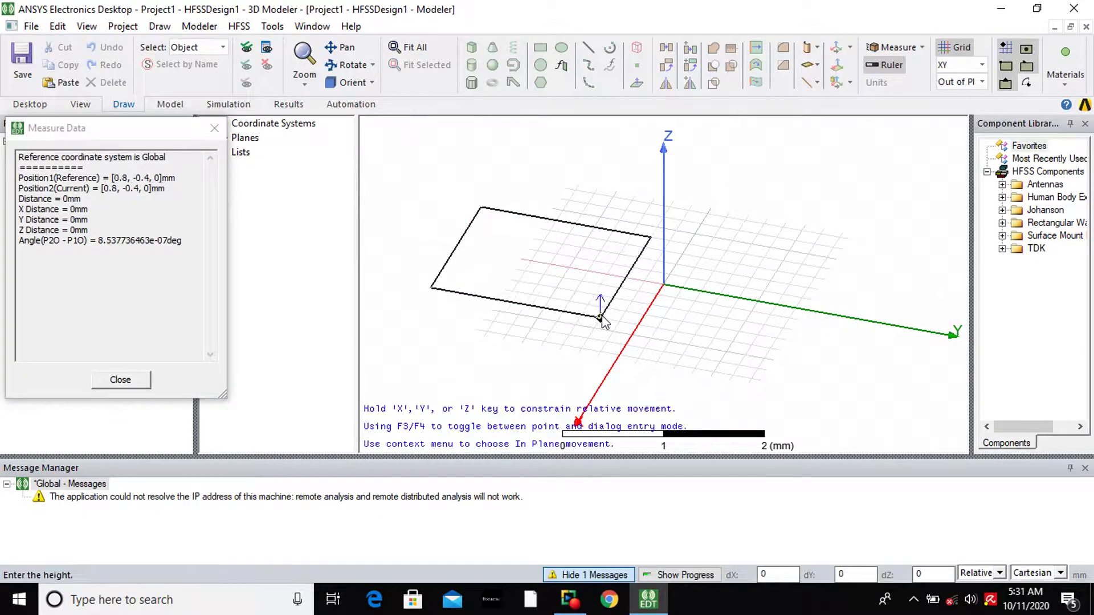
click(571, 291)
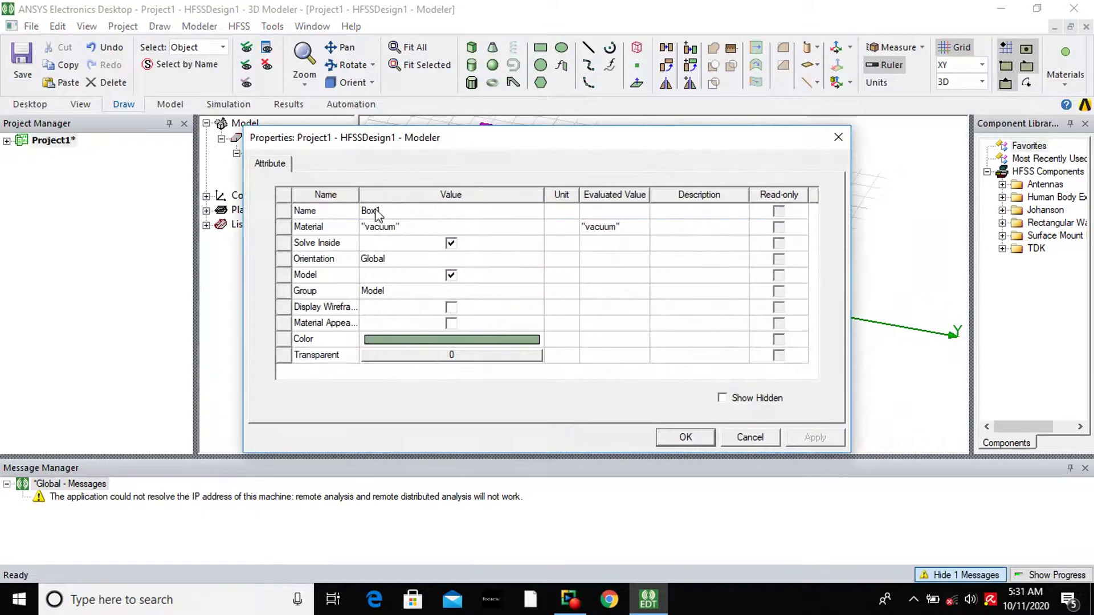
Step: Name the new box substrate and assign it the FR4_epoxy material
click(373, 212)
text(substrate)
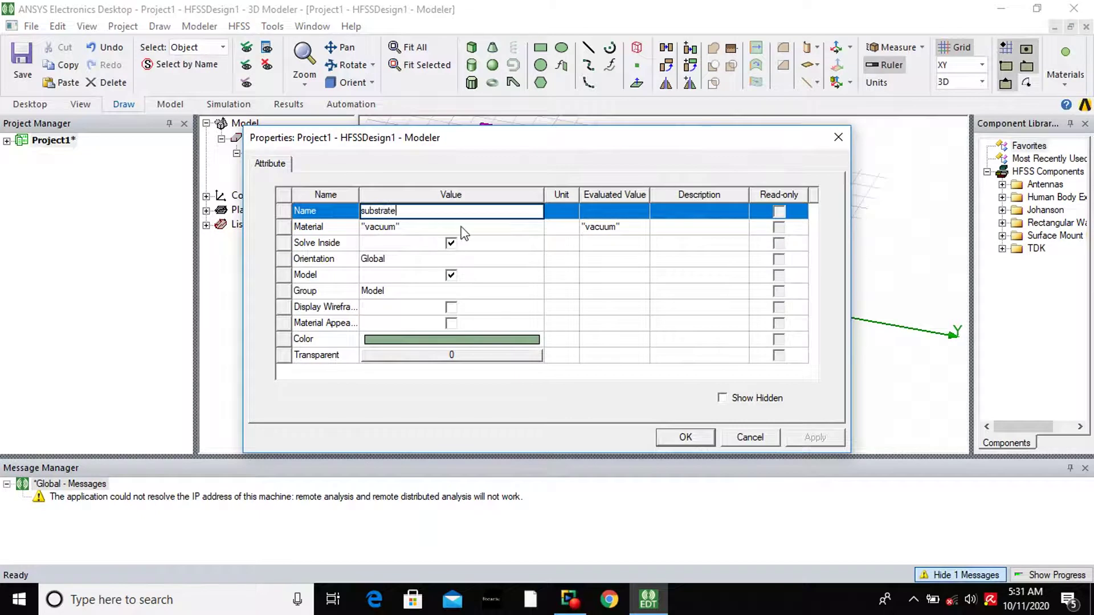
click(401, 226)
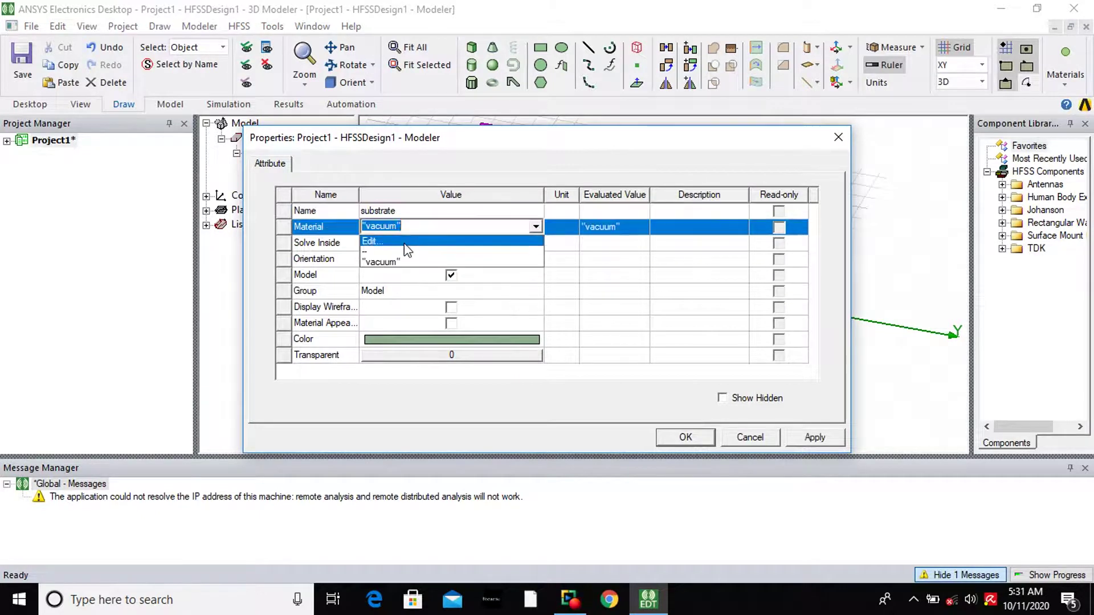
click(404, 242)
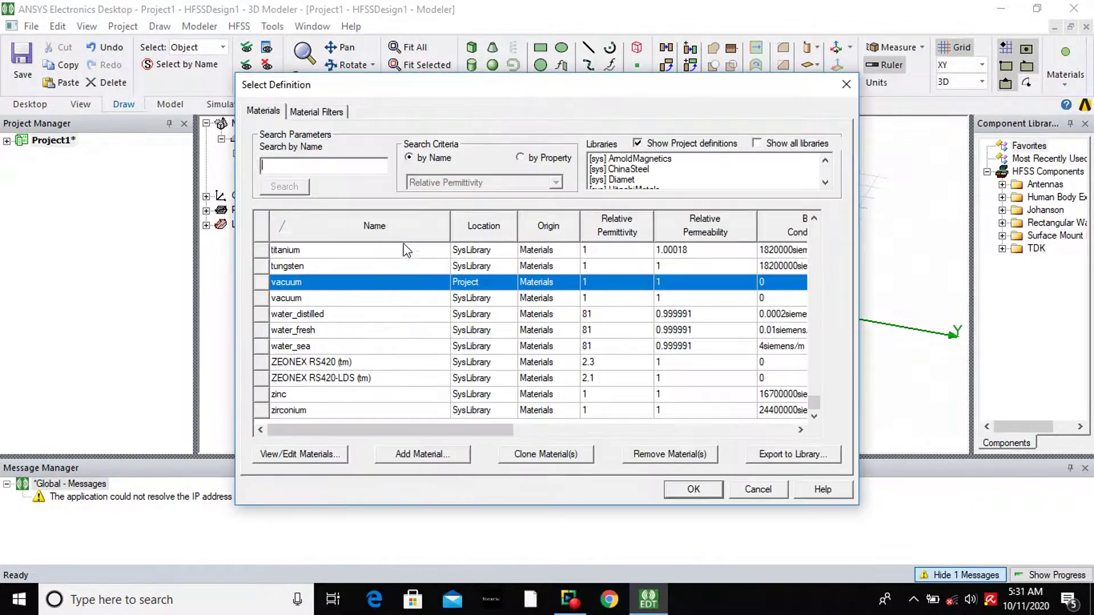
click(291, 168)
text(fr4)
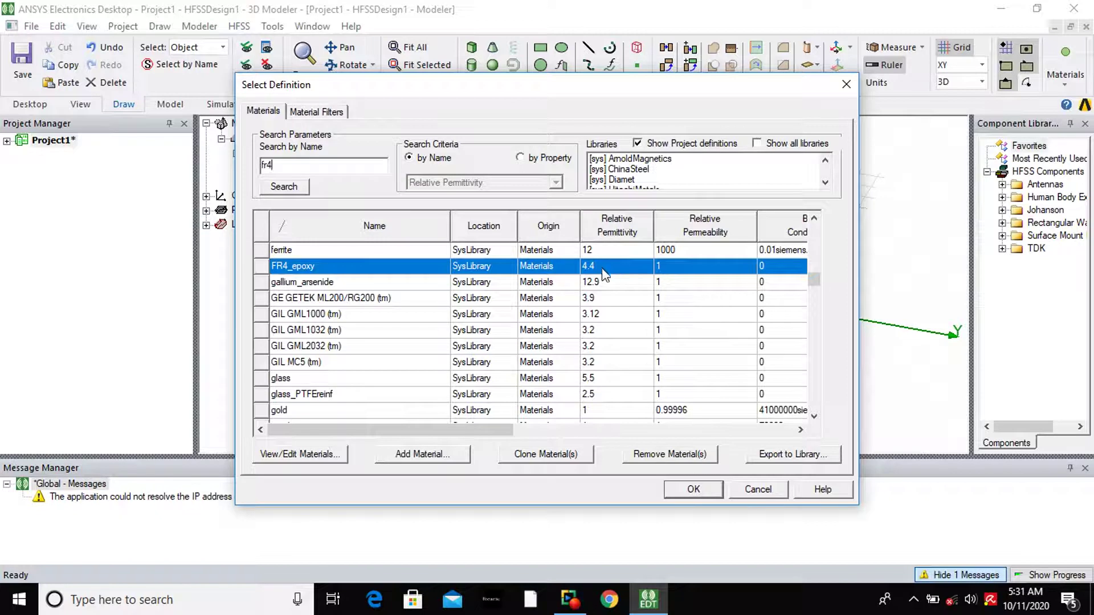
click(693, 489)
Step: Set the substrate's color to orange and apply its attributes
click(400, 341)
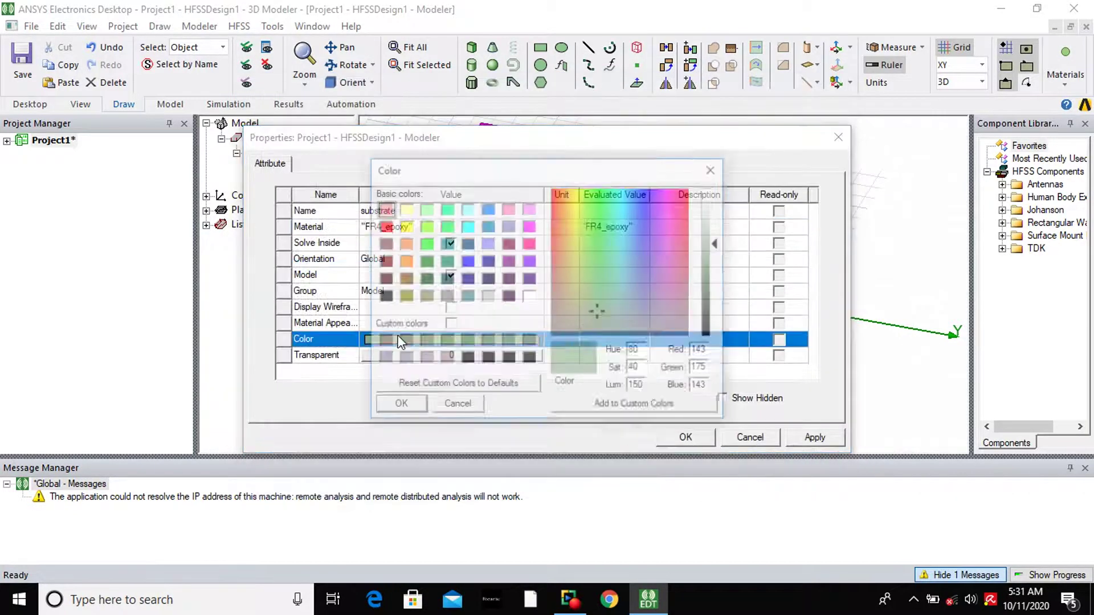
click(405, 243)
click(405, 408)
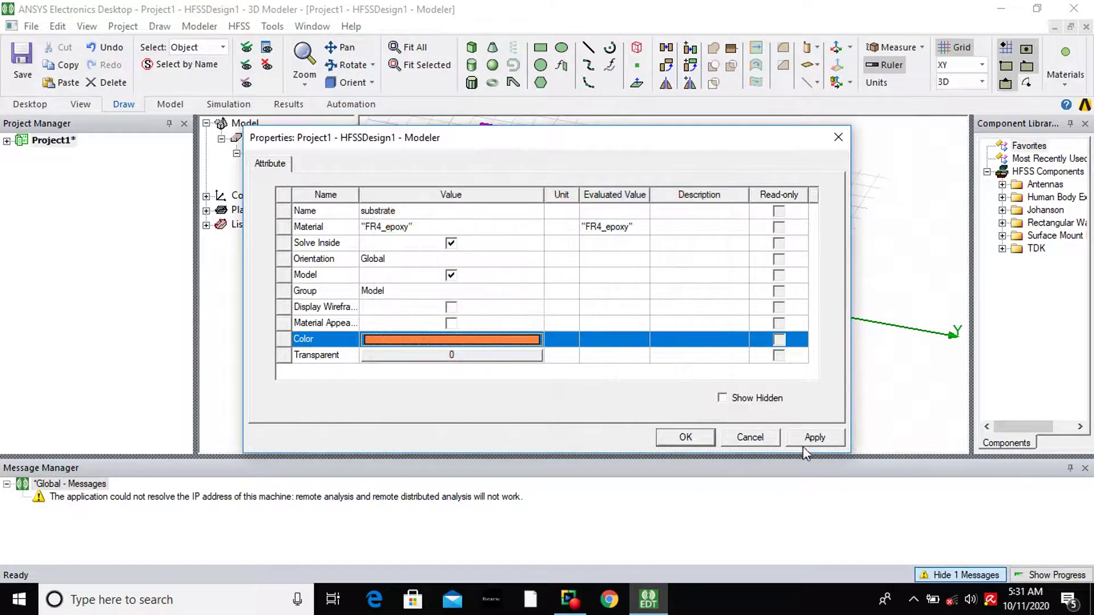
click(815, 437)
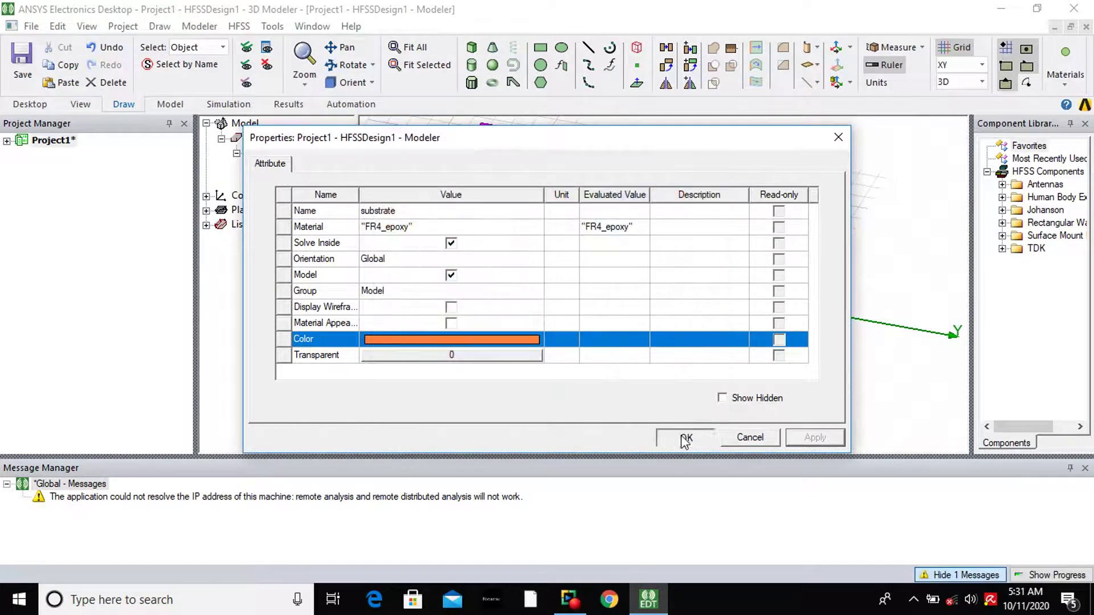
click(686, 437)
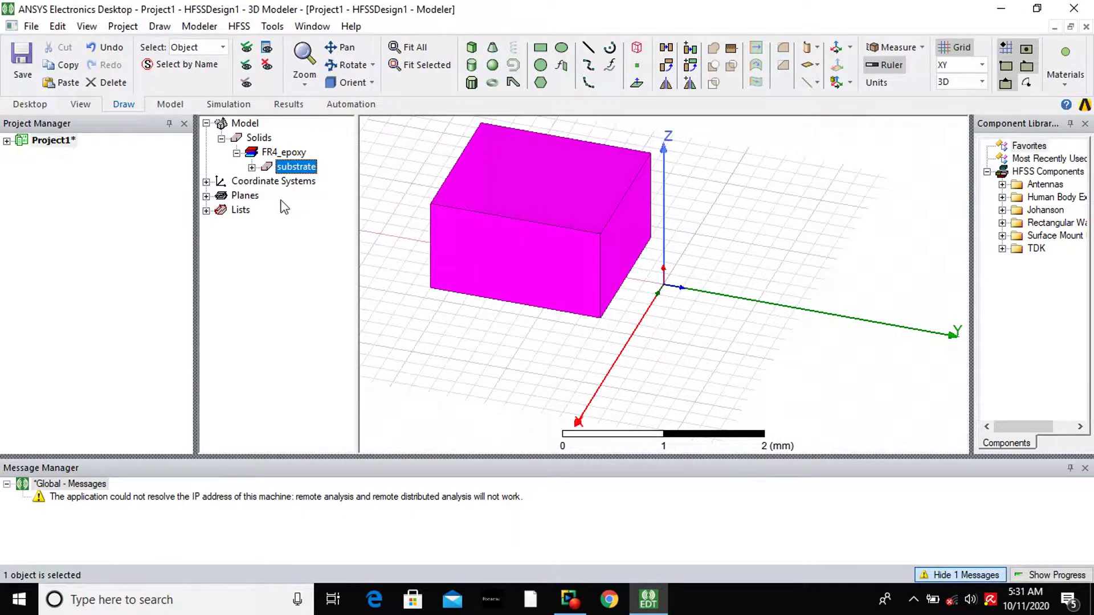
Step: Set the substrate box's XSize to 60 mm, YSize to 60 mm and ZSize to 1.6 mm
click(252, 167)
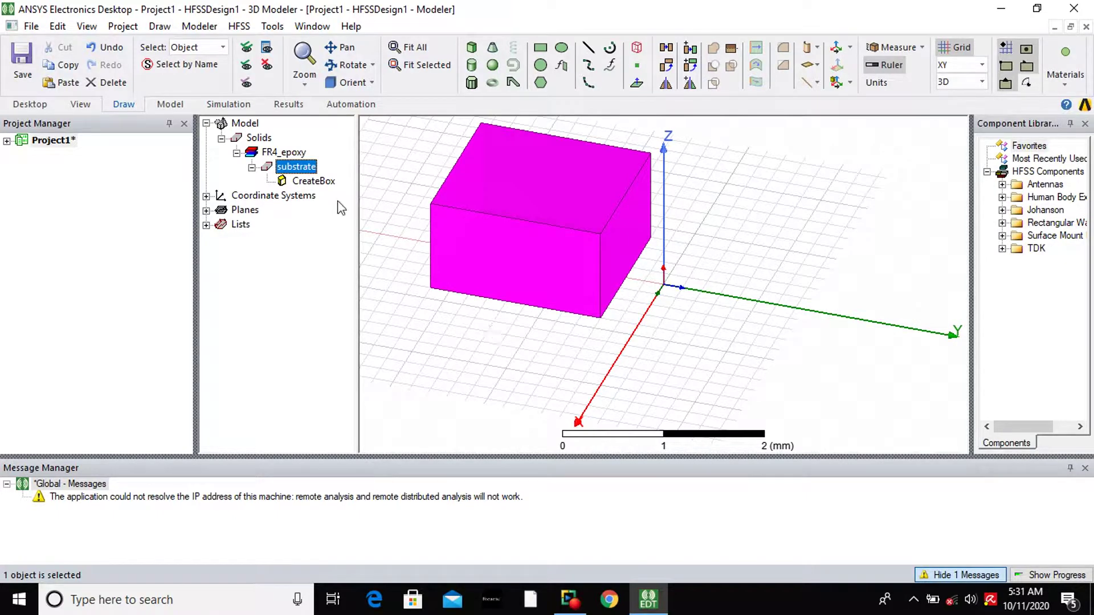
double_click(315, 181)
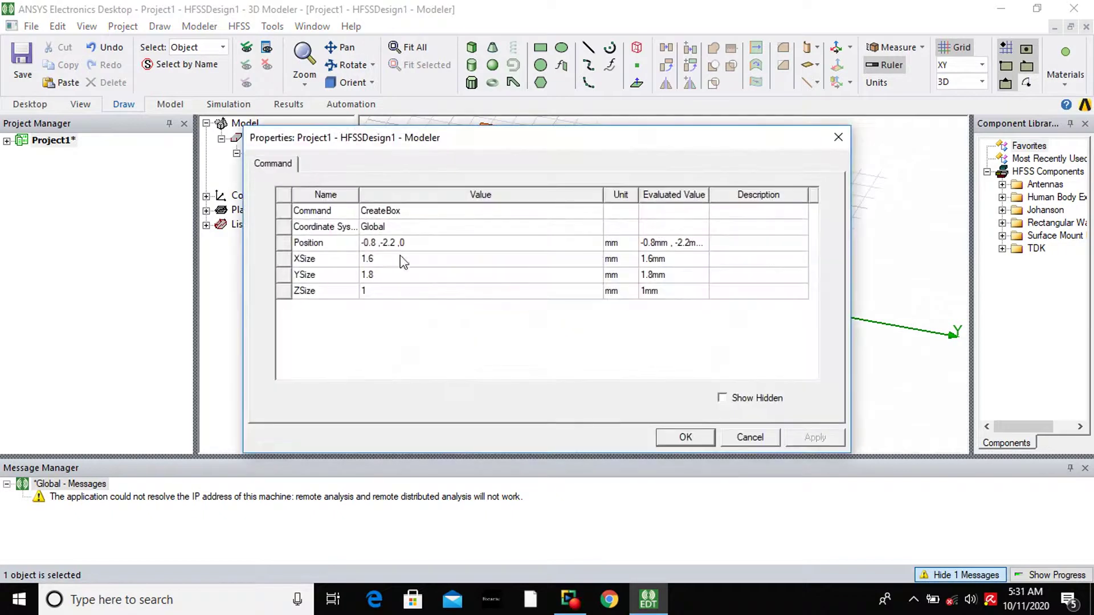
click(373, 266)
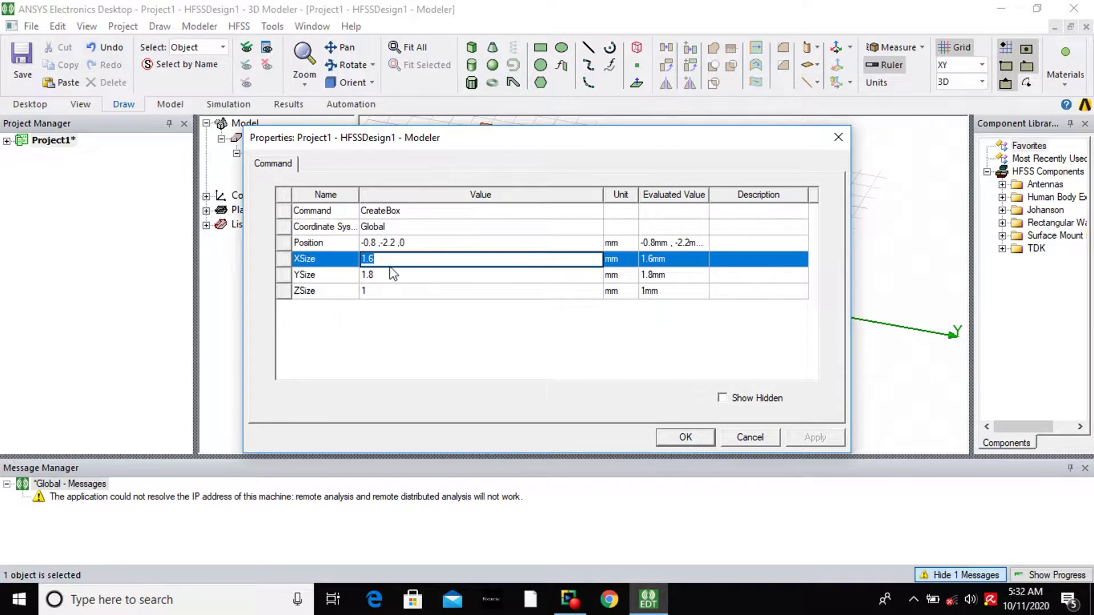
text(60)
click(382, 276)
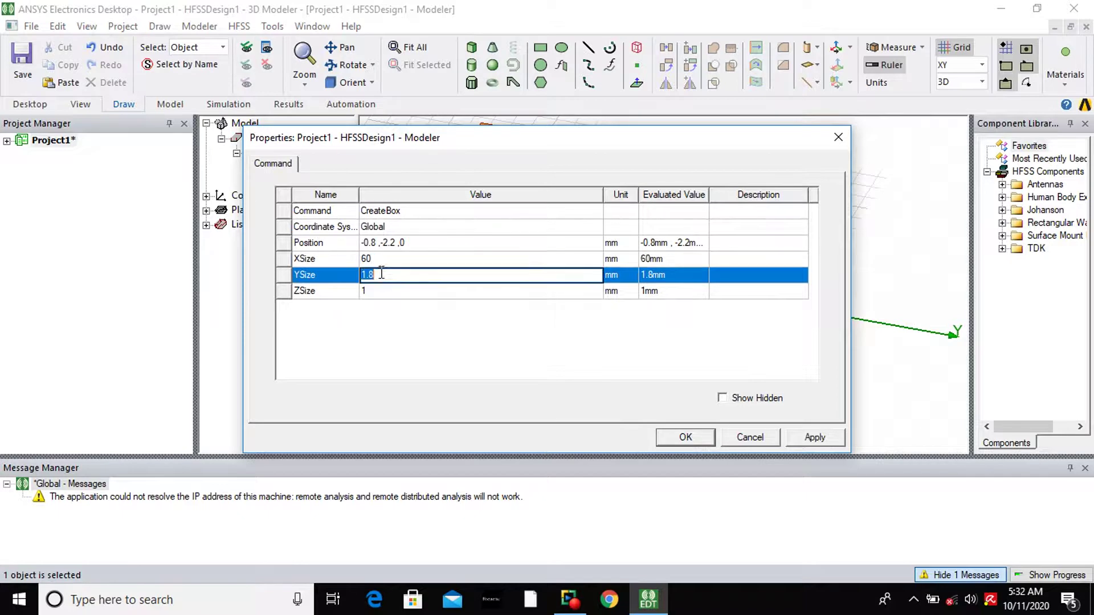
text(60)
click(382, 291)
text(1.)
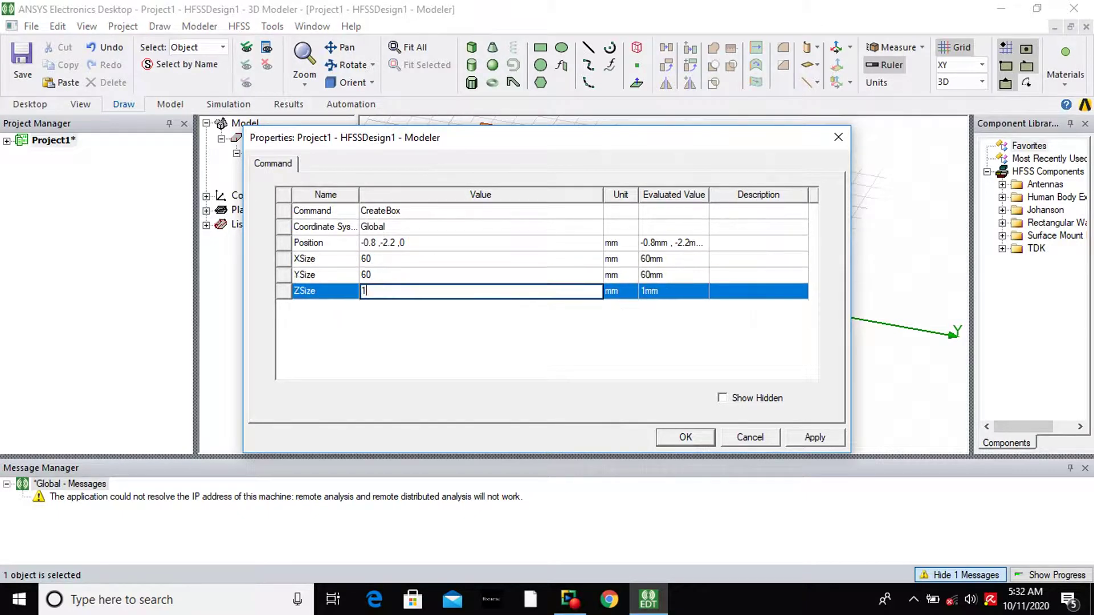
text(6)
Step: Set the substrate box's position to -30, -30, 0 mm and apply the changes
click(399, 243)
text(-30,)
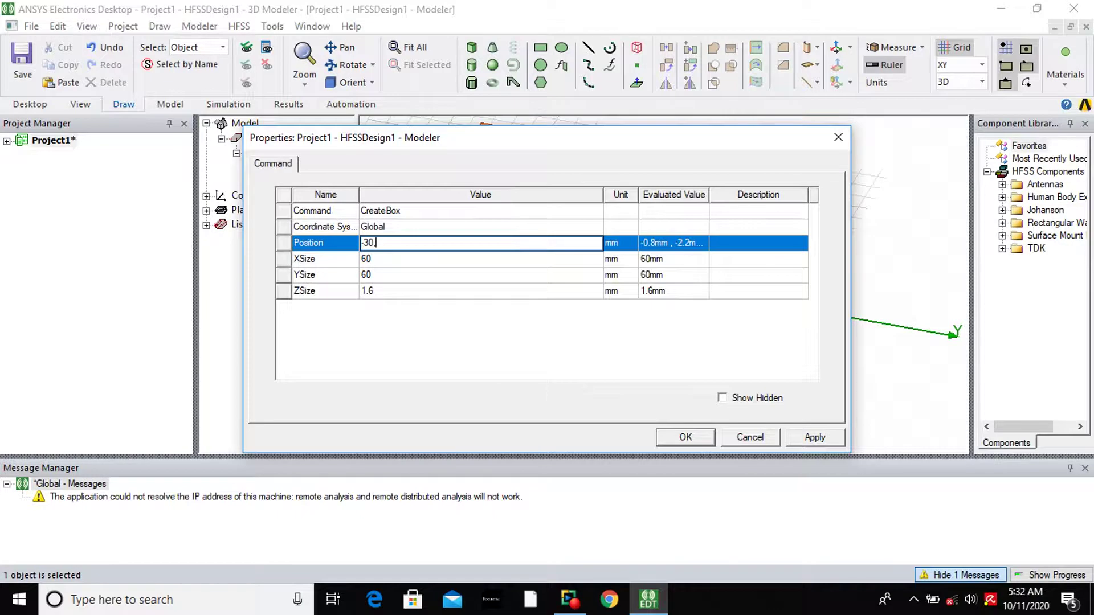
text(-30,0)
click(801, 438)
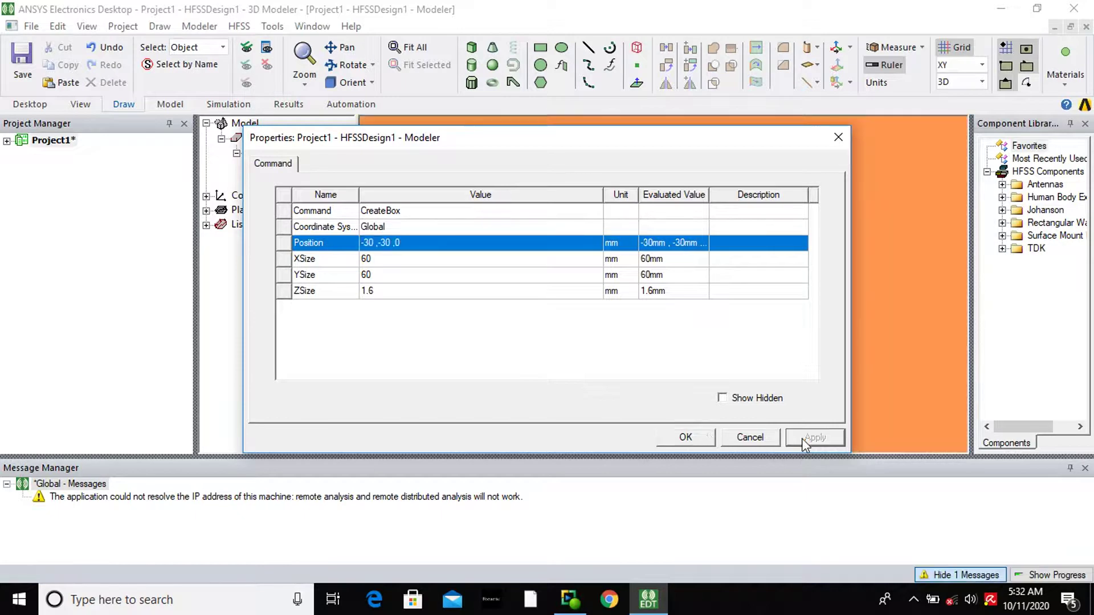
click(686, 437)
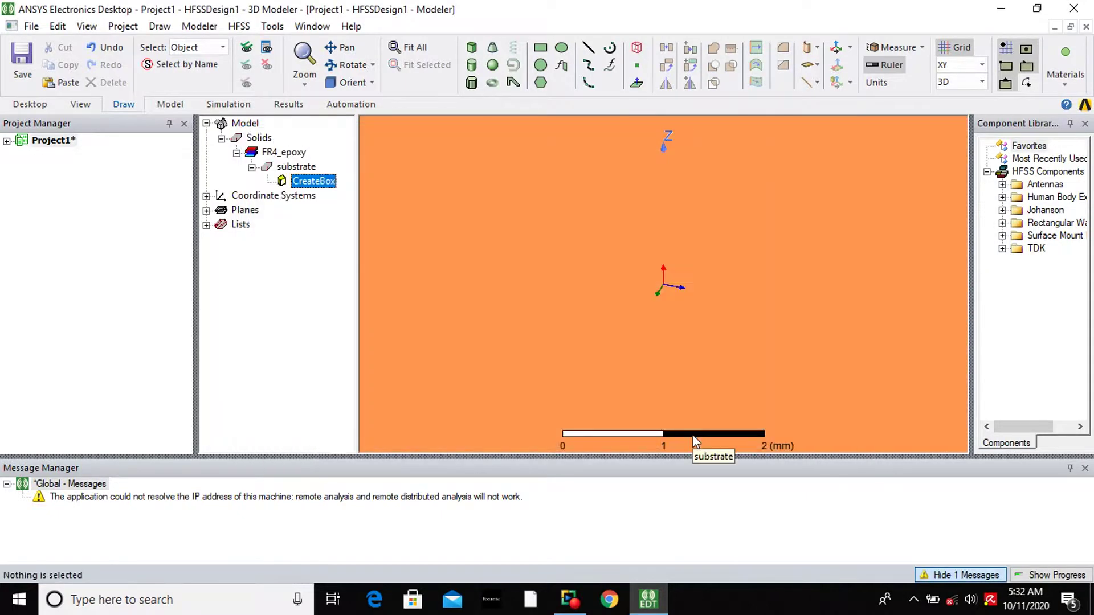
Step: Draw a 60 by 60 mm rectangle from corner to opposite corner of the substrate's top face
key(ctrl+d)
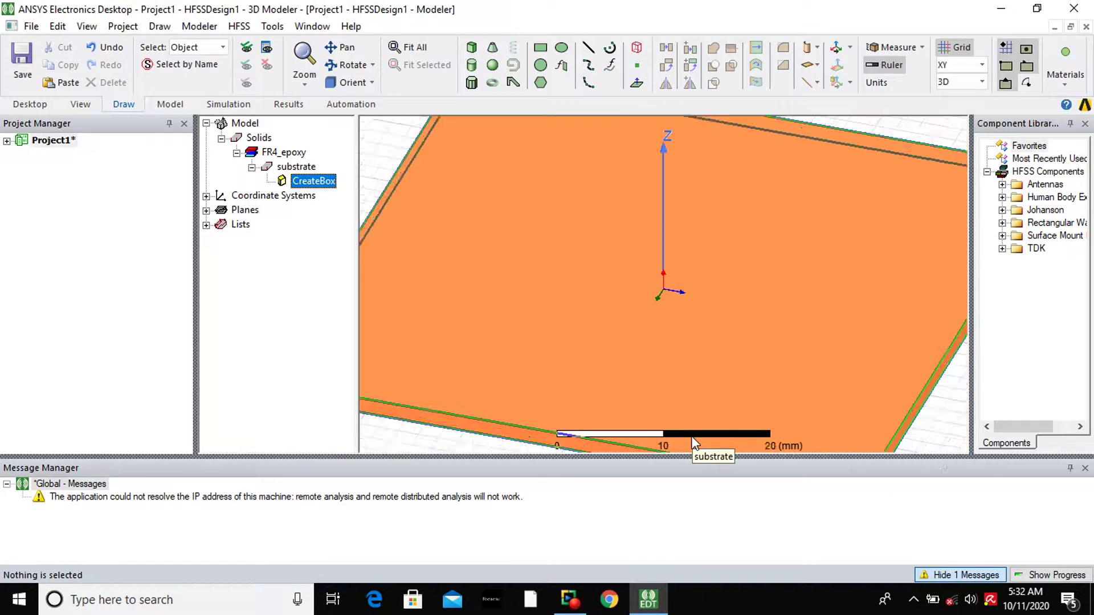
click(344, 65)
drag(596, 411, 708, 413)
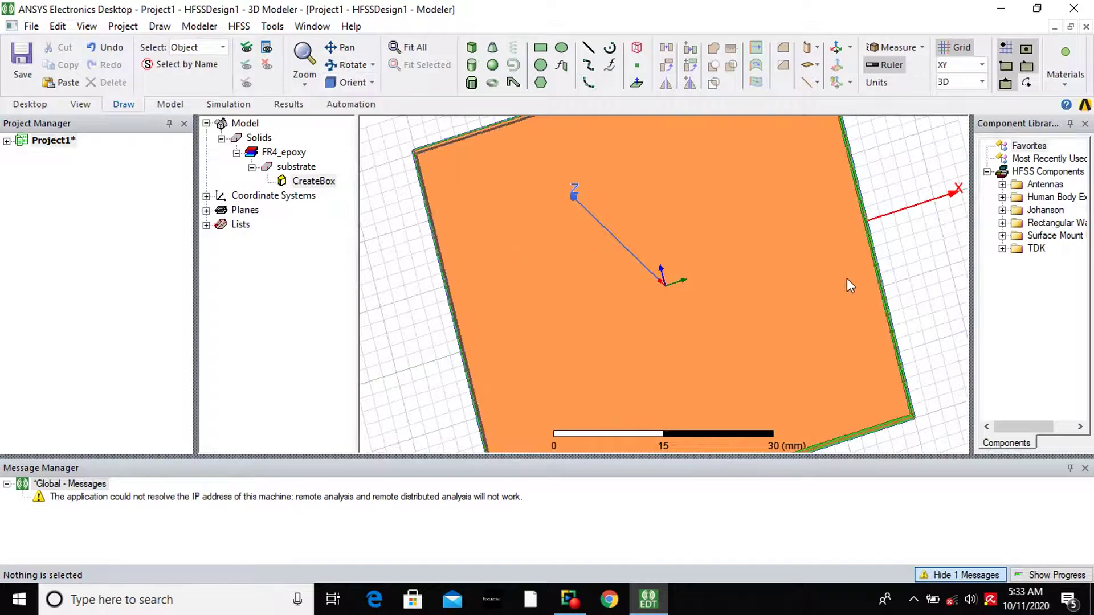
click(353, 64)
drag(853, 336, 881, 425)
scroll(881, 425, down, 3)
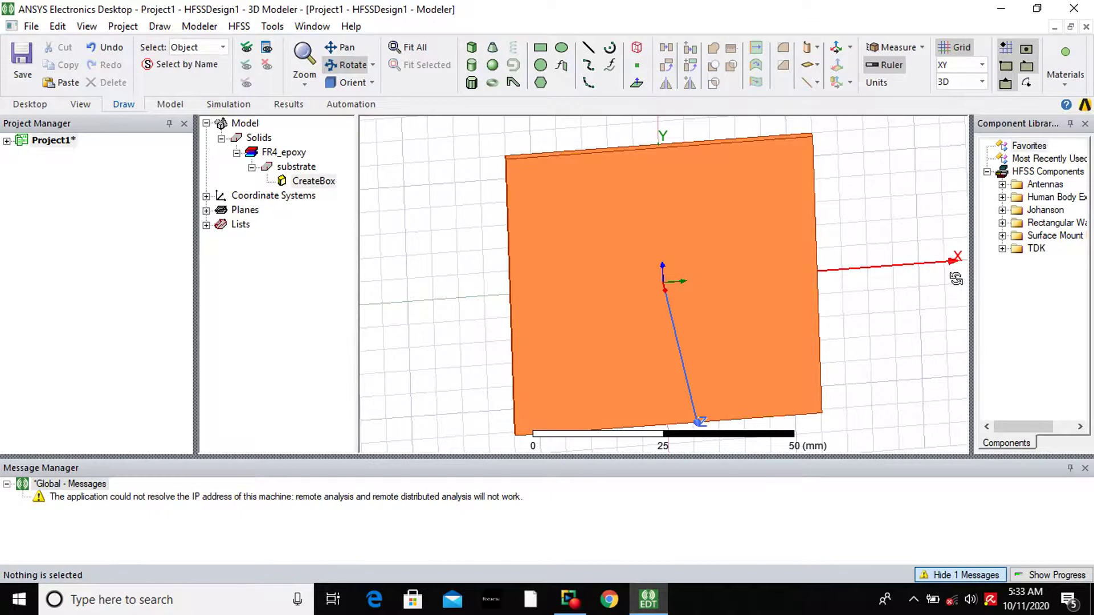
drag(679, 175, 657, 130)
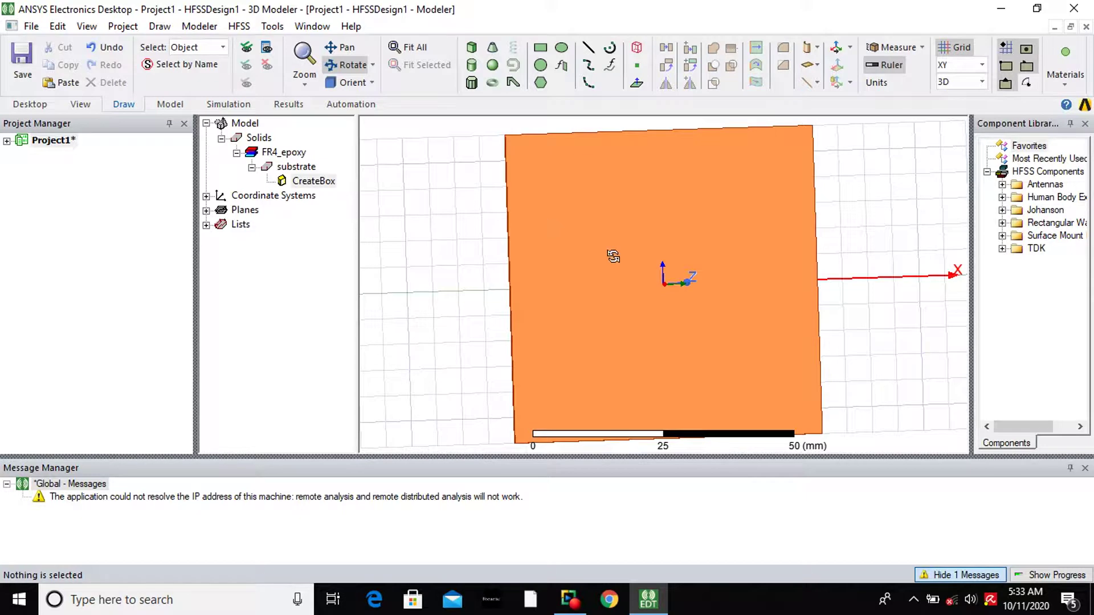
click(541, 51)
click(508, 139)
click(820, 434)
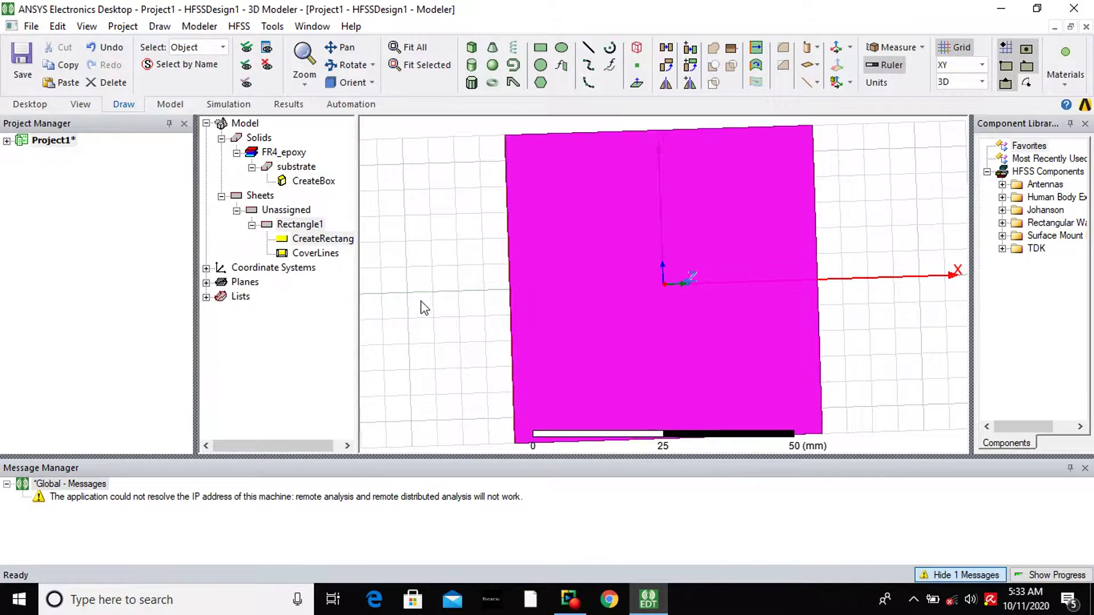
Step: Name the new rectangle ground and set its color to green
double_click(296, 224)
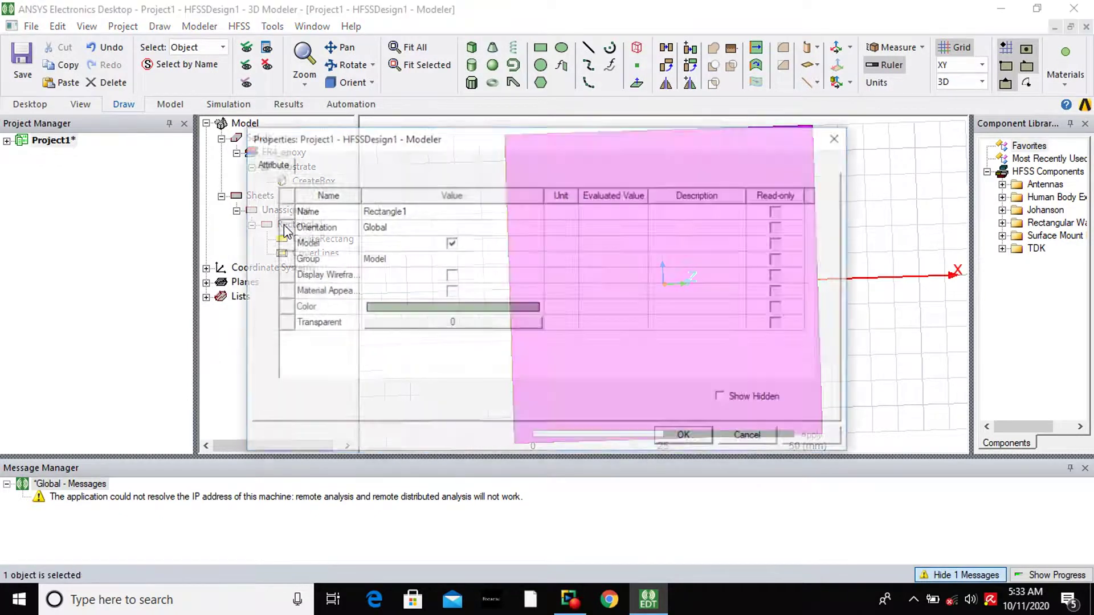
click(378, 211)
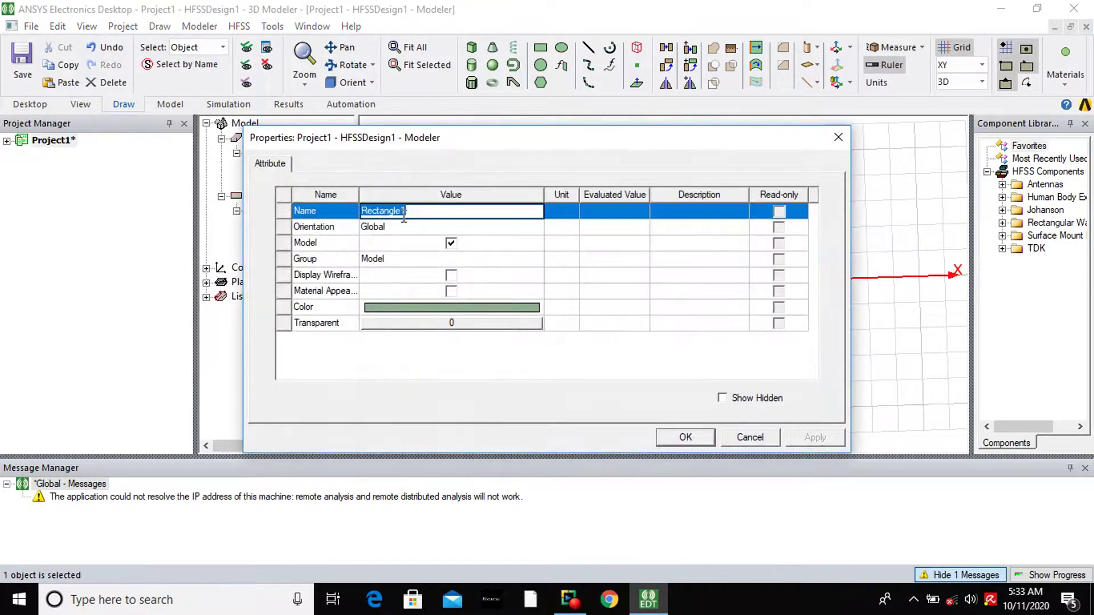
text(groun)
click(436, 311)
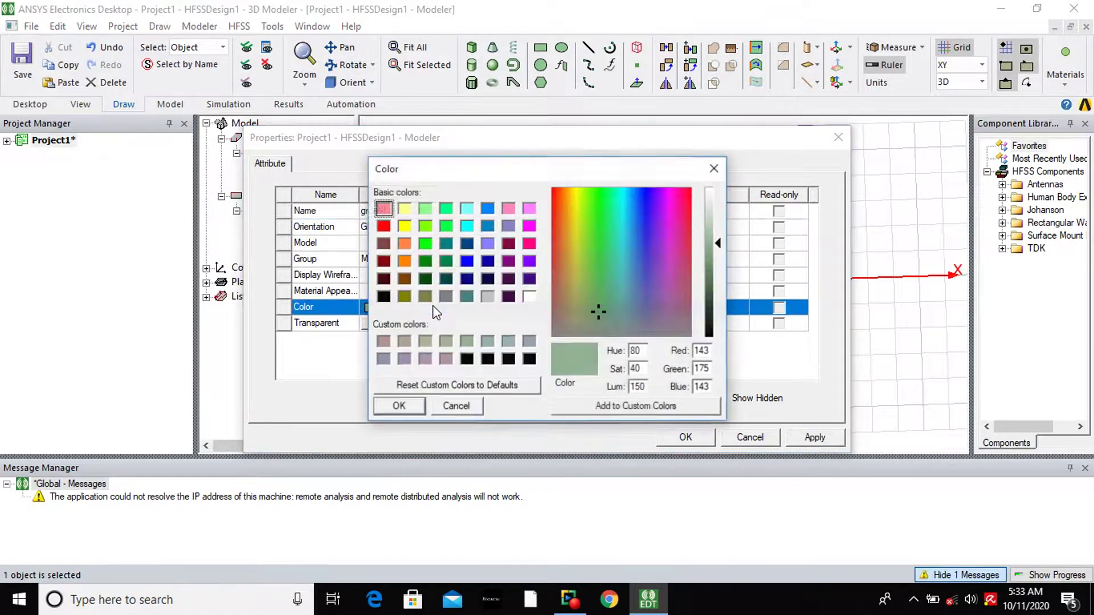
click(423, 244)
click(399, 406)
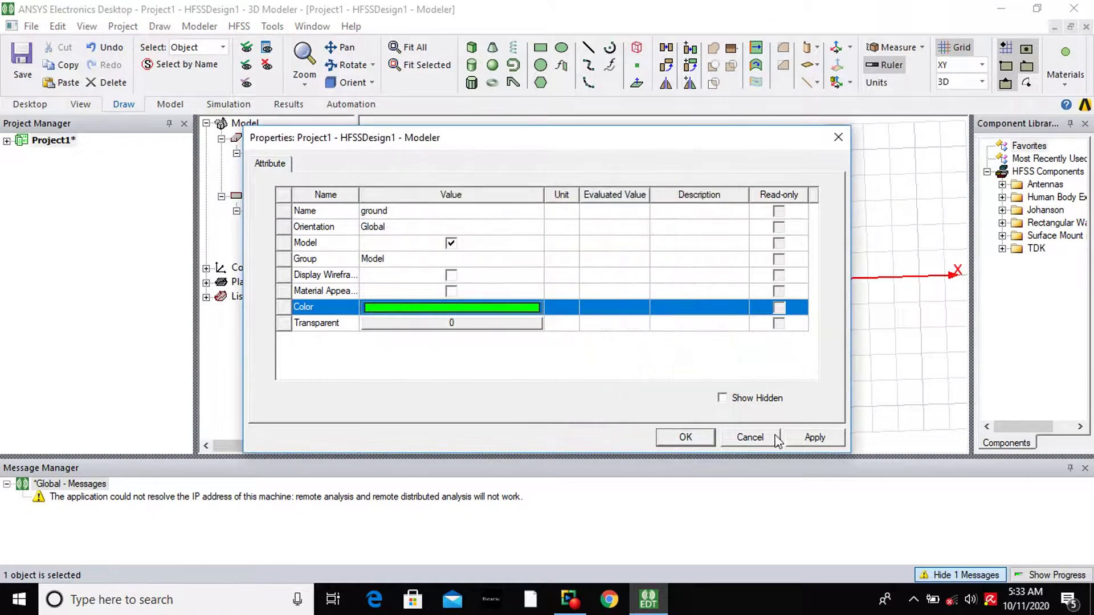
click(827, 443)
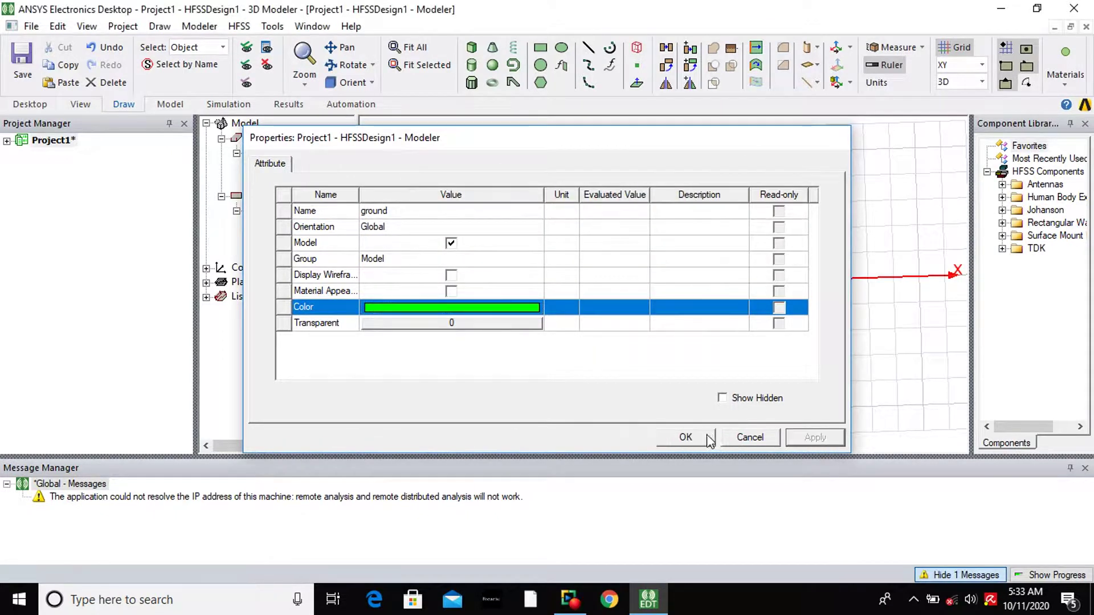
click(686, 438)
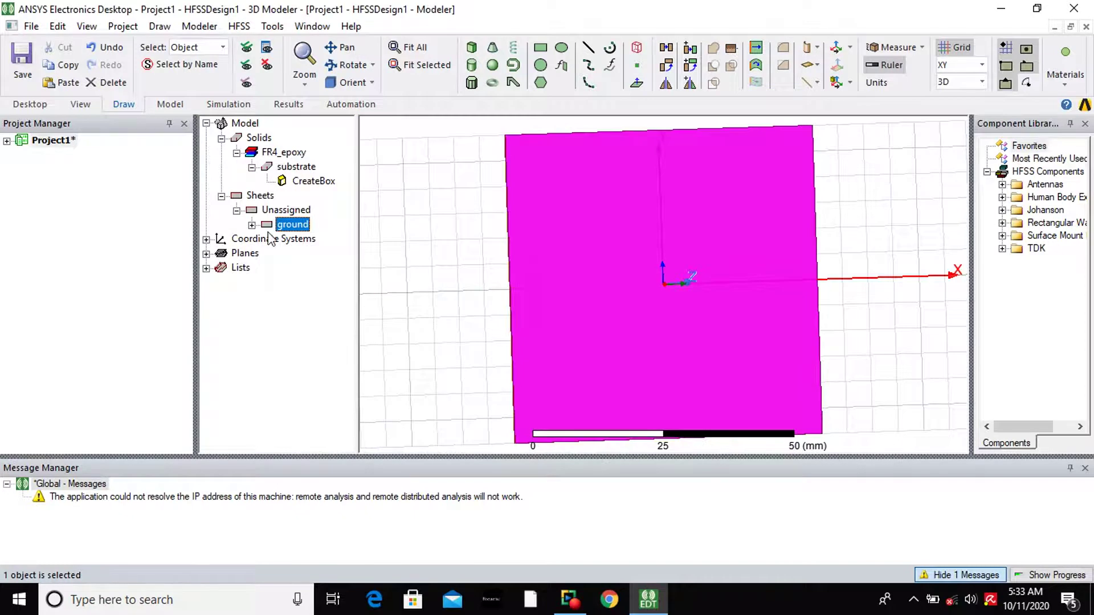
Step: Set the ground rectangle's position to -30, 30, 0 mm so it lies on the substrate's underside
click(251, 225)
double_click(306, 239)
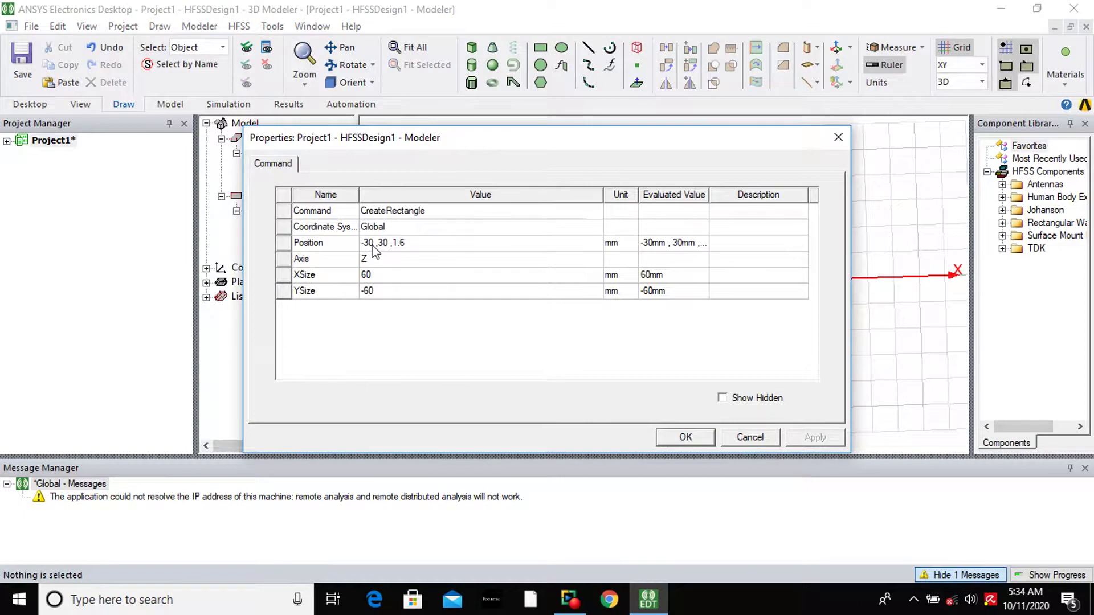
click(424, 251)
click(426, 246)
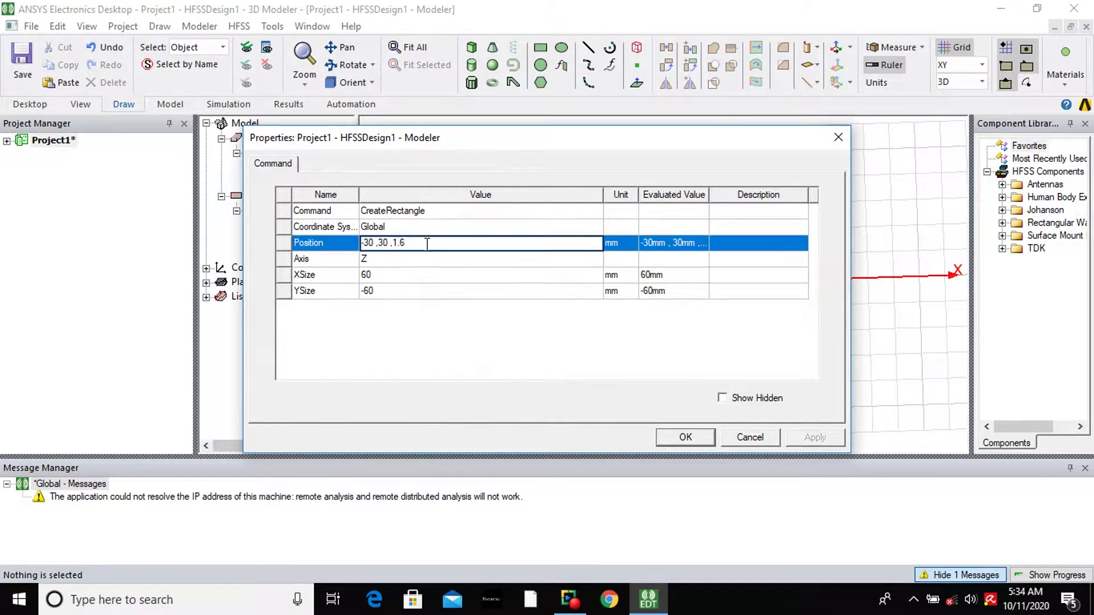
key(BackSpace)
key(BackSpace)
text(0)
click(707, 438)
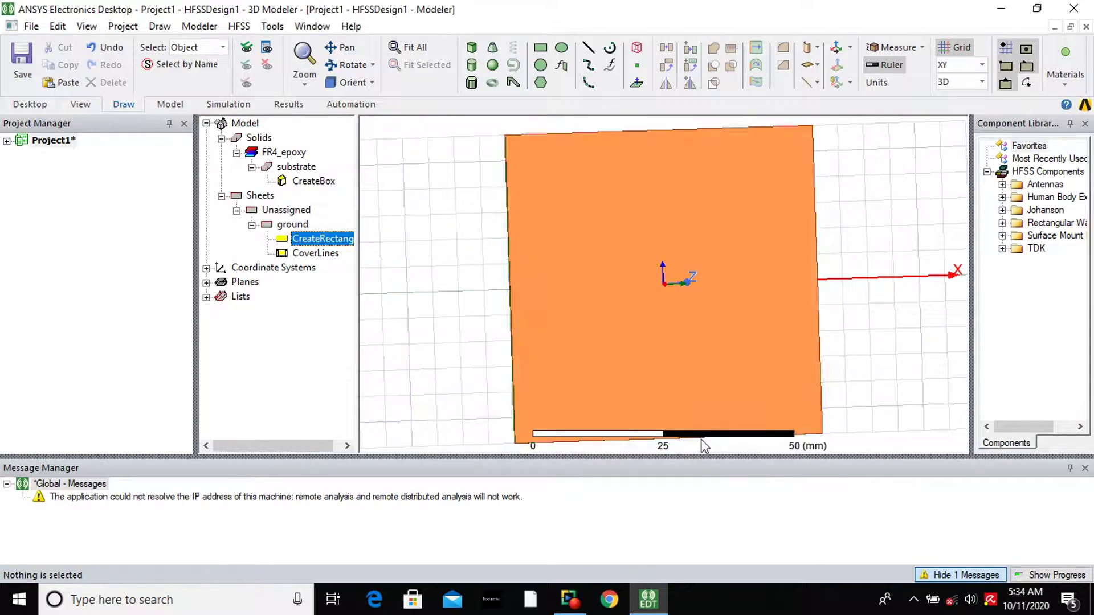
click(346, 66)
drag(482, 242, 671, 249)
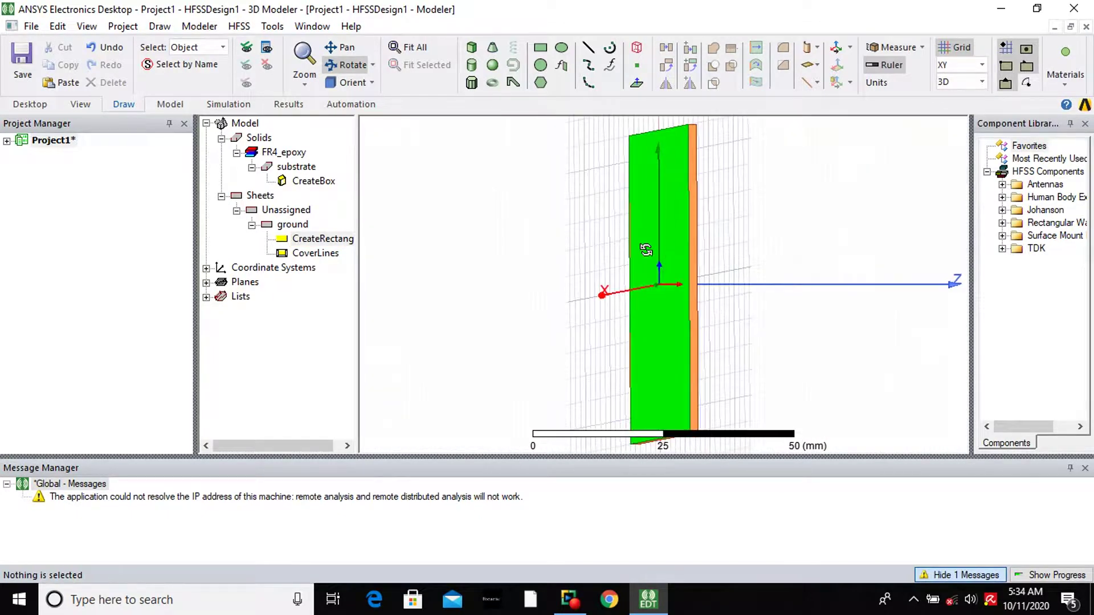
Step: Draw a rectangle of about 5 by 30 mm from the origin in the negative Y direction to the substrate's edge
drag(691, 264, 629, 255)
mouse_move(594, 206)
mouse_down()
mouse_move(547, 200)
mouse_move(547, 169)
mouse_move(536, 175)
mouse_move(589, 191)
mouse_up()
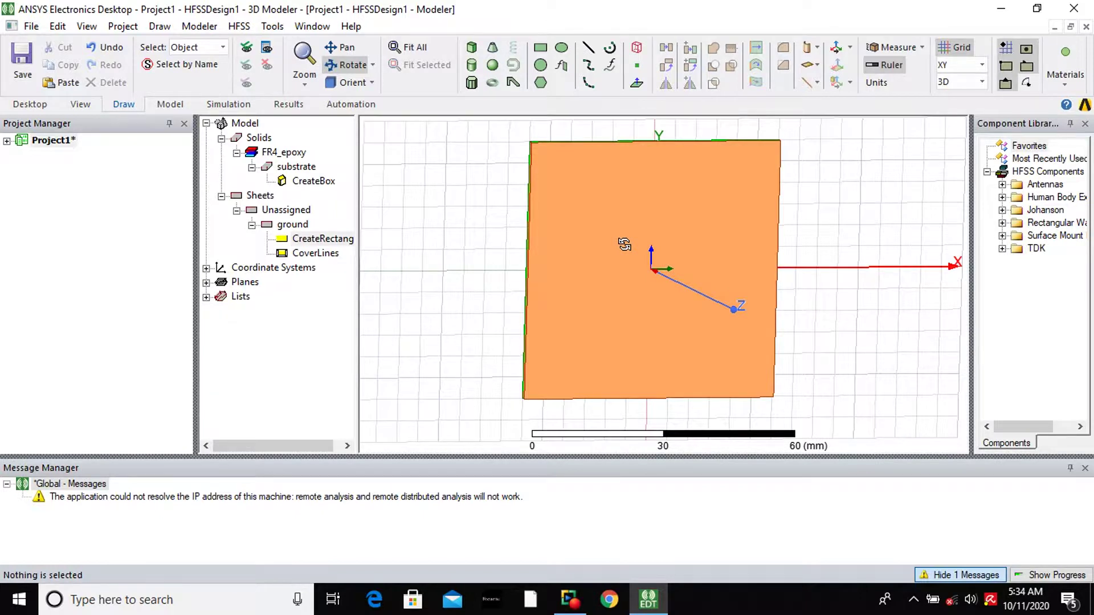
click(544, 51)
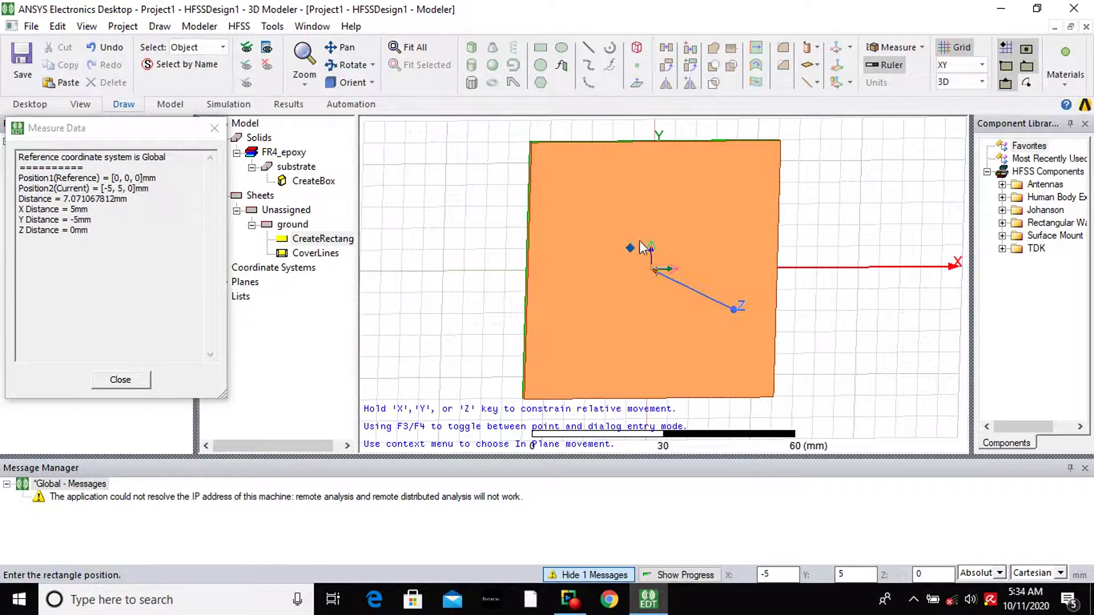
click(642, 271)
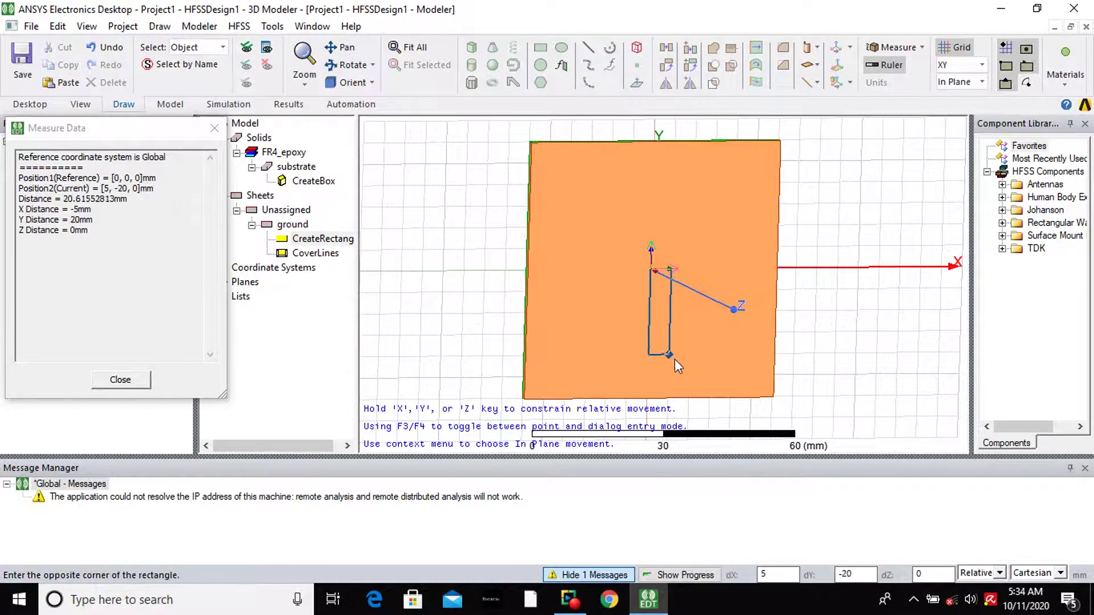
click(670, 397)
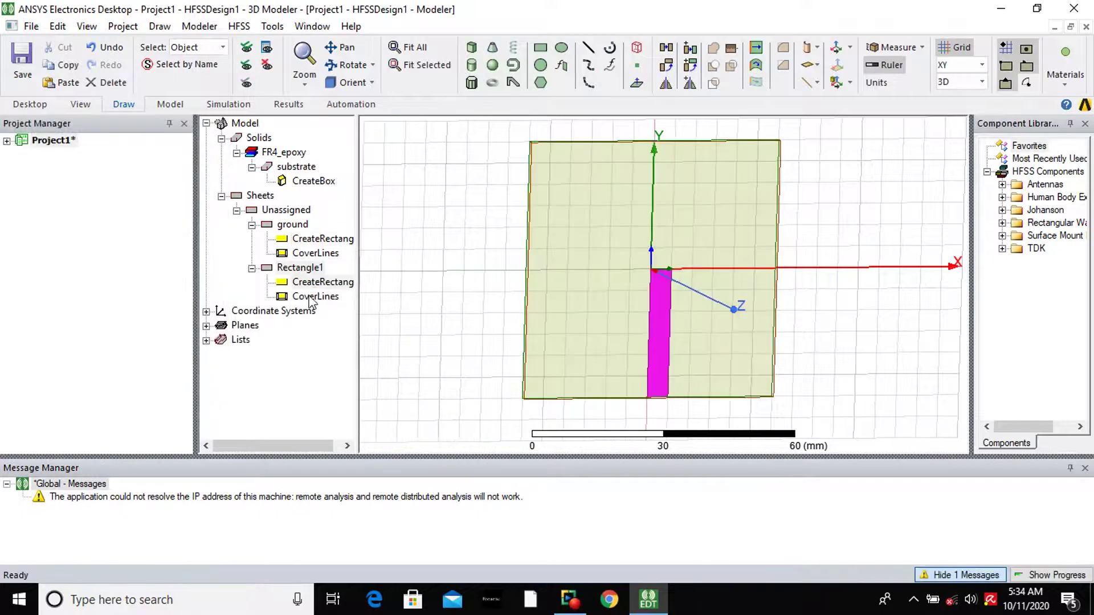
Step: Name the new rectangle feed and set its color to light cyan
double_click(303, 270)
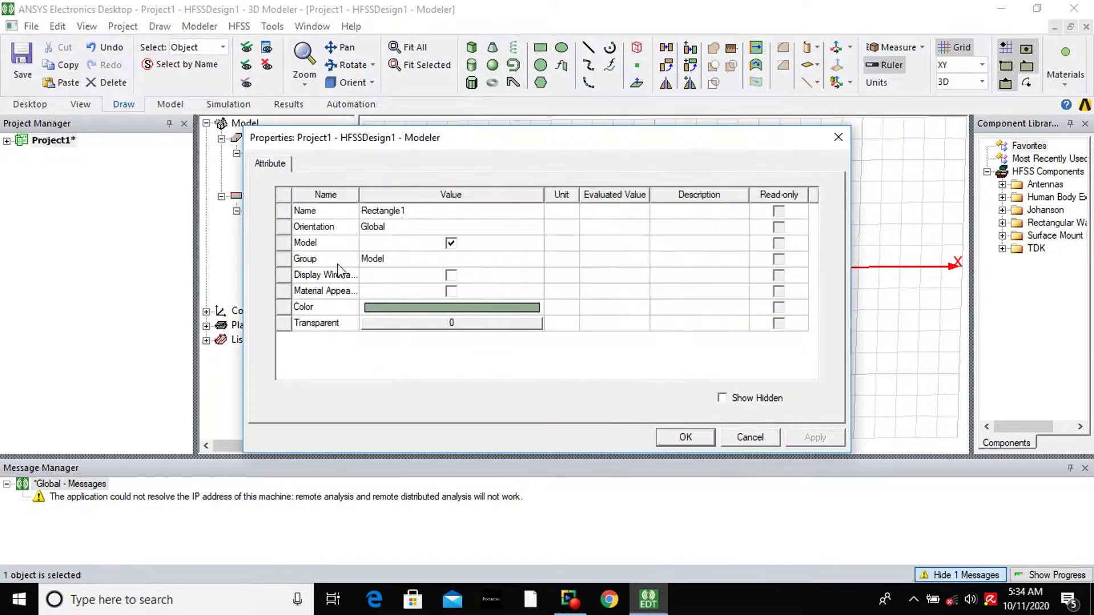
click(404, 212)
text(feed)
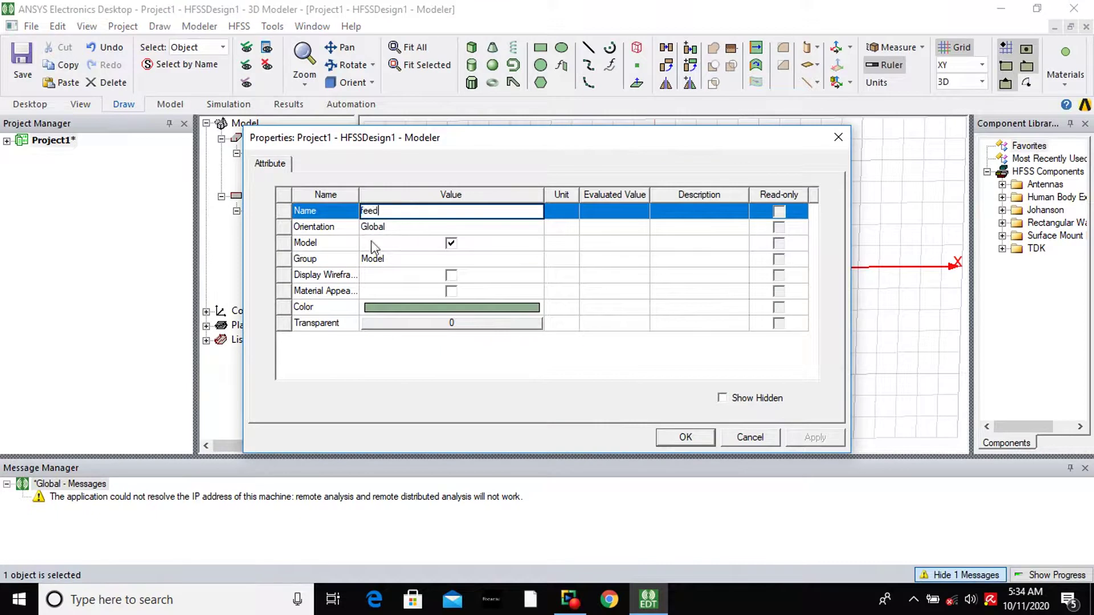
click(399, 308)
click(467, 210)
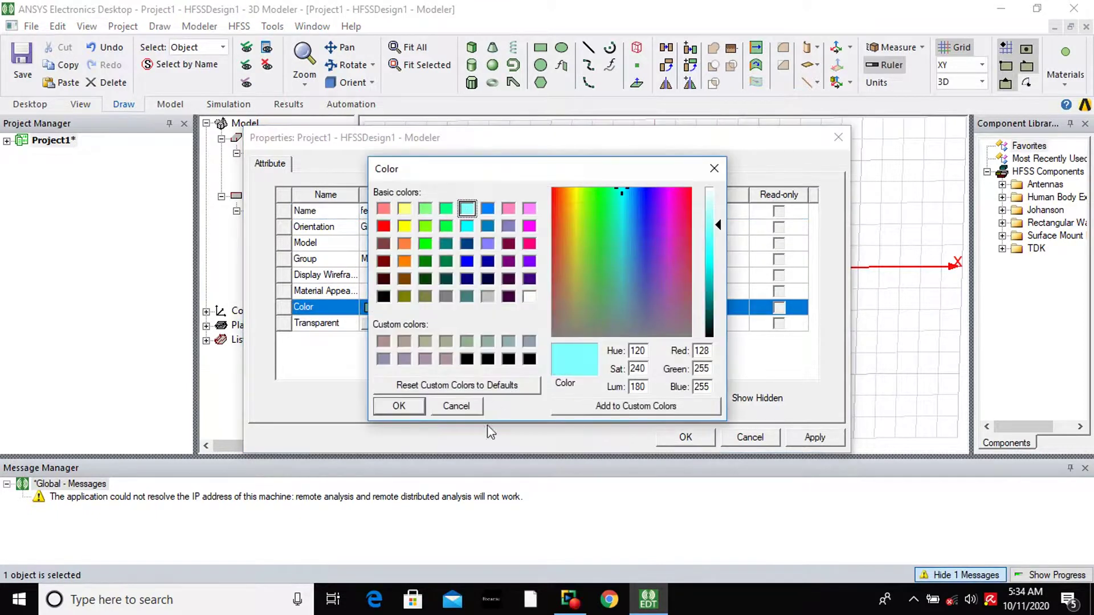
click(399, 407)
click(806, 442)
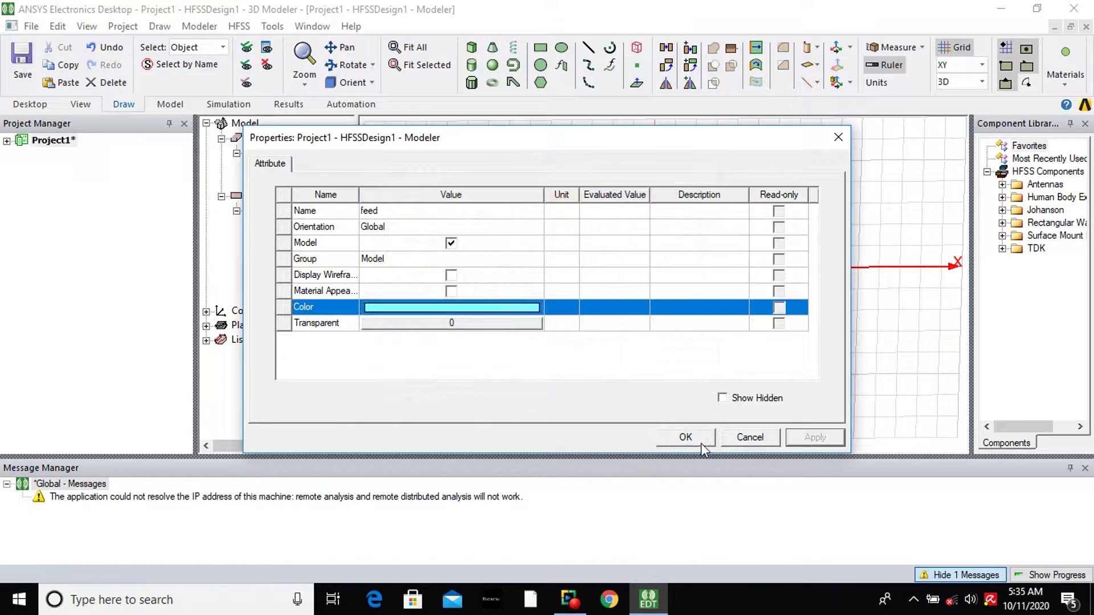
click(702, 443)
Step: Set the feed rectangle's position to 0, -2.55/2, 1.6 mm
double_click(328, 239)
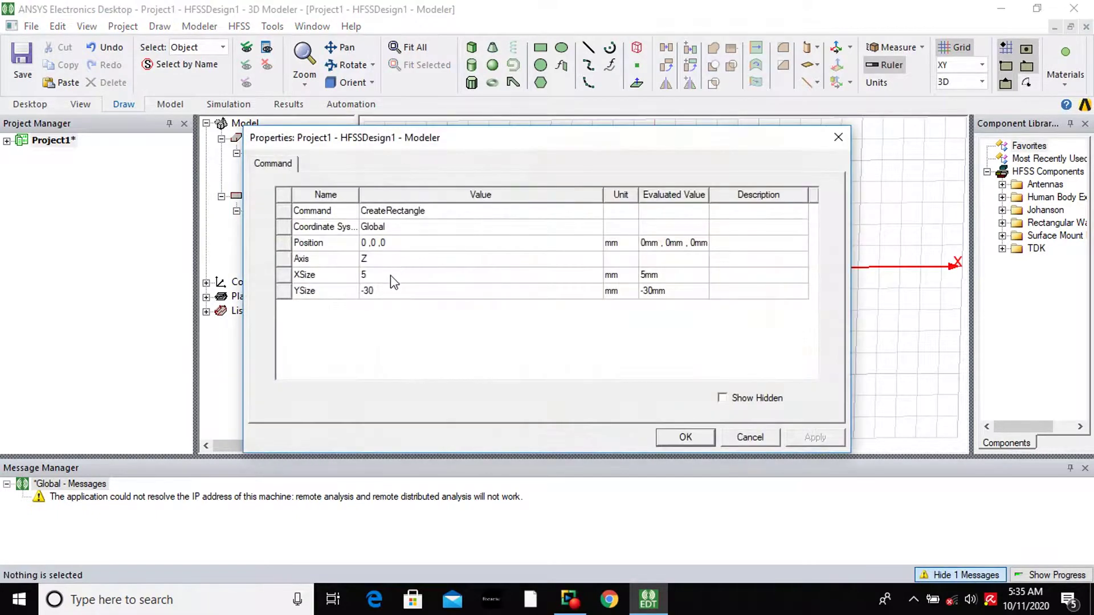
click(387, 245)
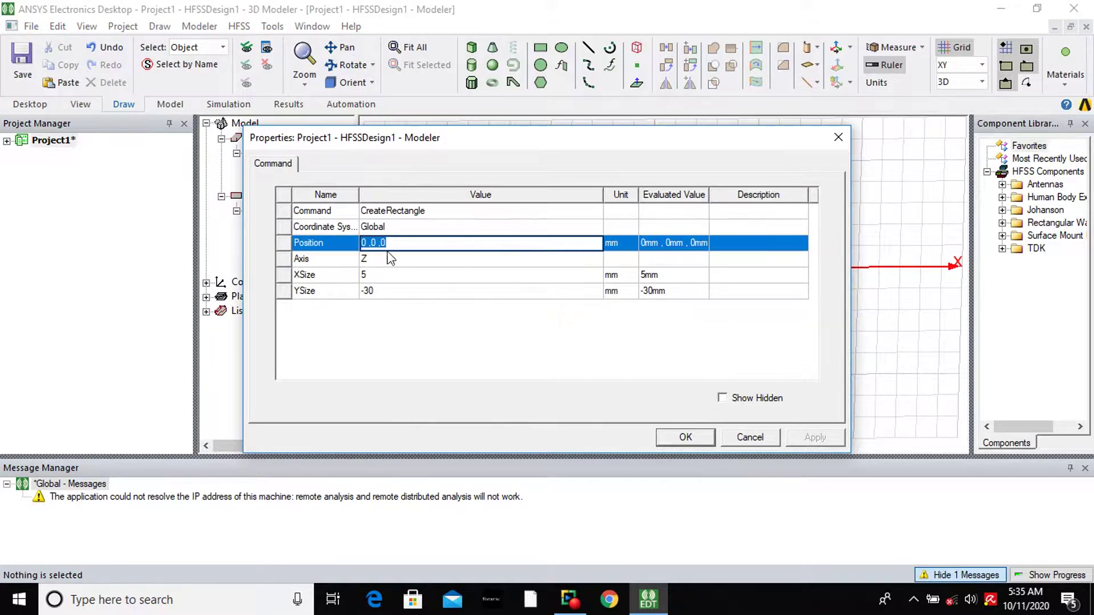
click(367, 243)
key(Delete)
key(Delete)
text(-2.5)
text(.)
Step: Set the feed rectangle's X size to 30 mm and Y size to 2.55 mm, and apply the changes
click(377, 277)
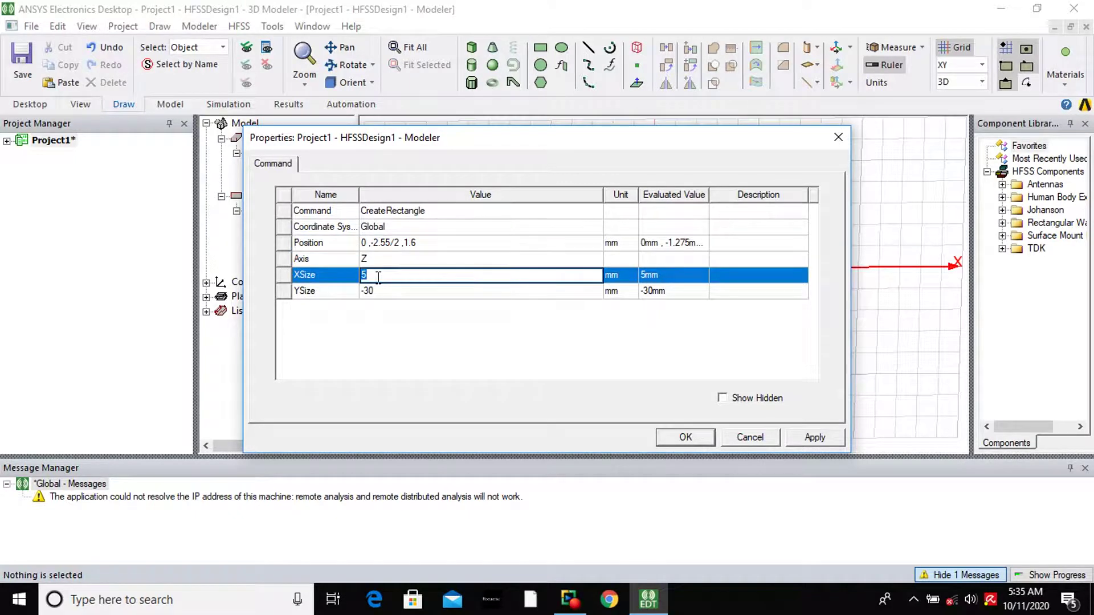
text(30)
click(383, 292)
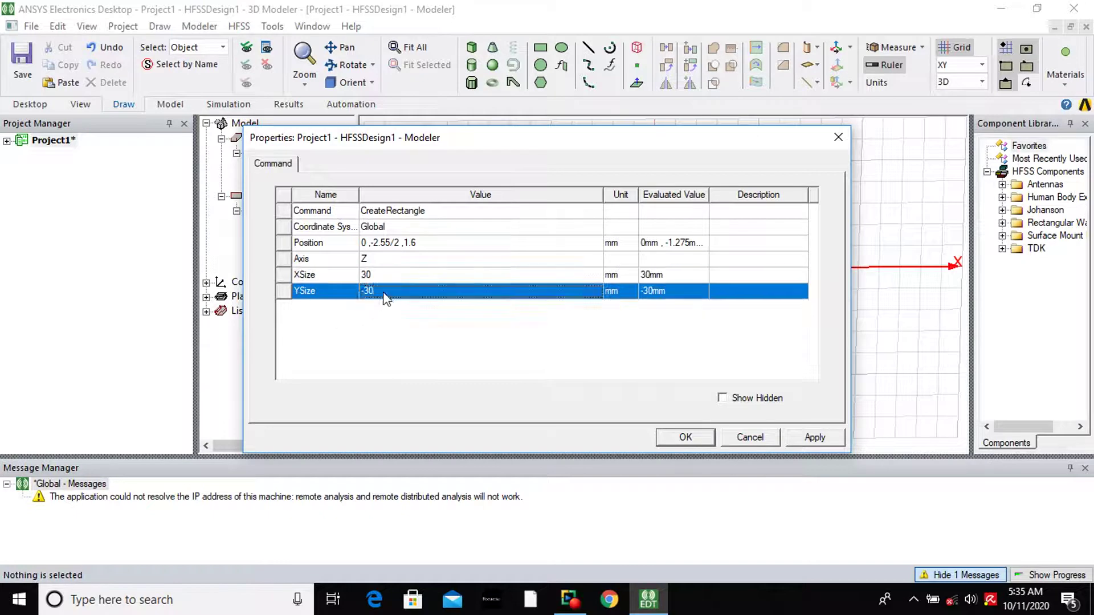
text(2)
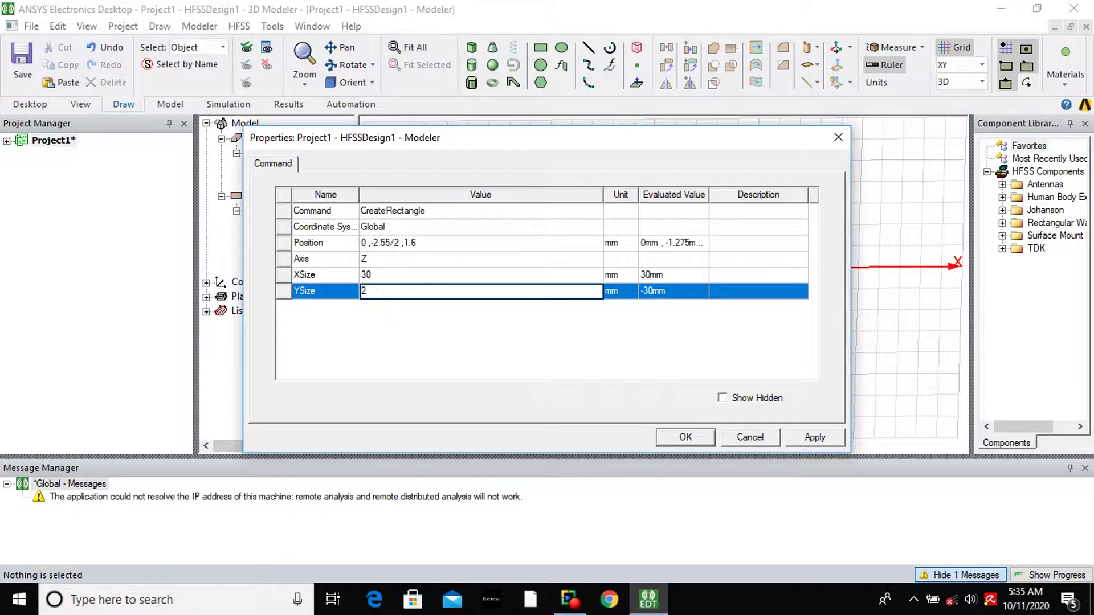
text(.55)
click(821, 437)
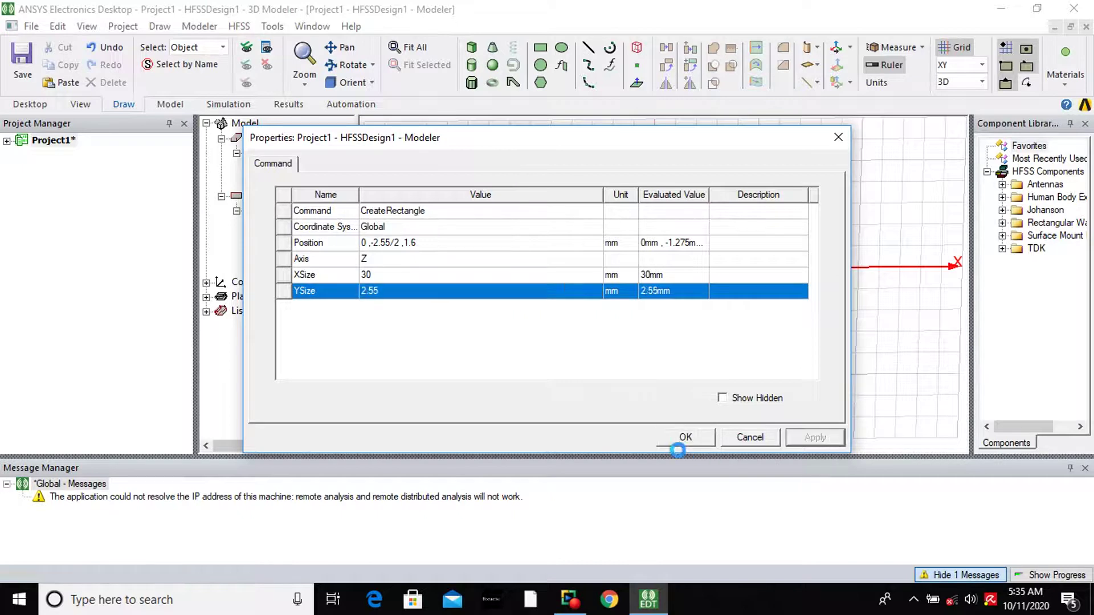
click(684, 438)
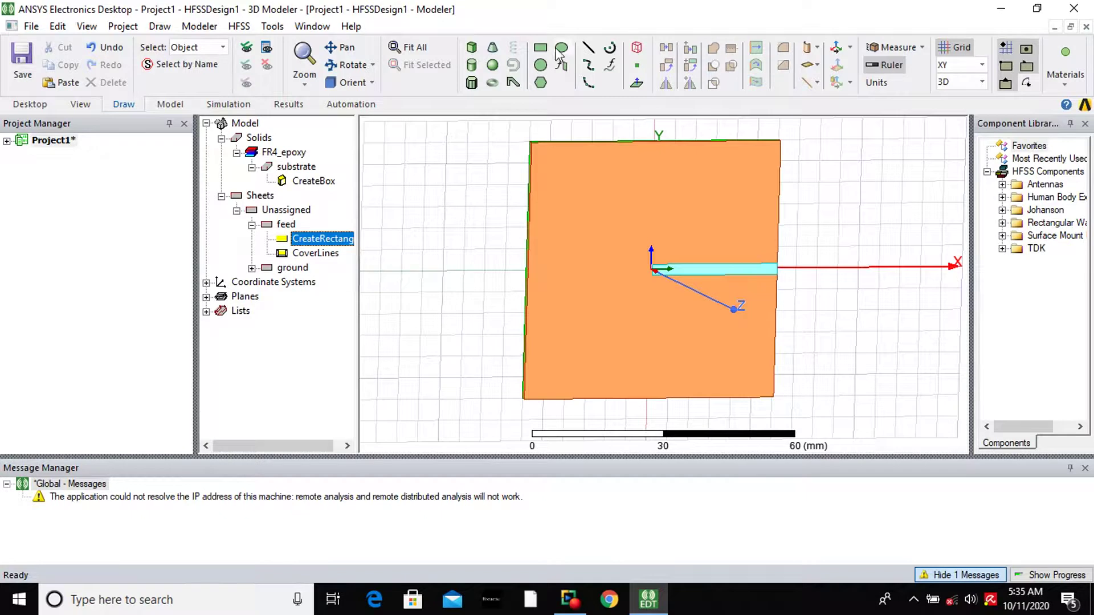
Step: Draw a circle centered at -15, 10, 0 mm with a radius of about 32 mm
click(594, 239)
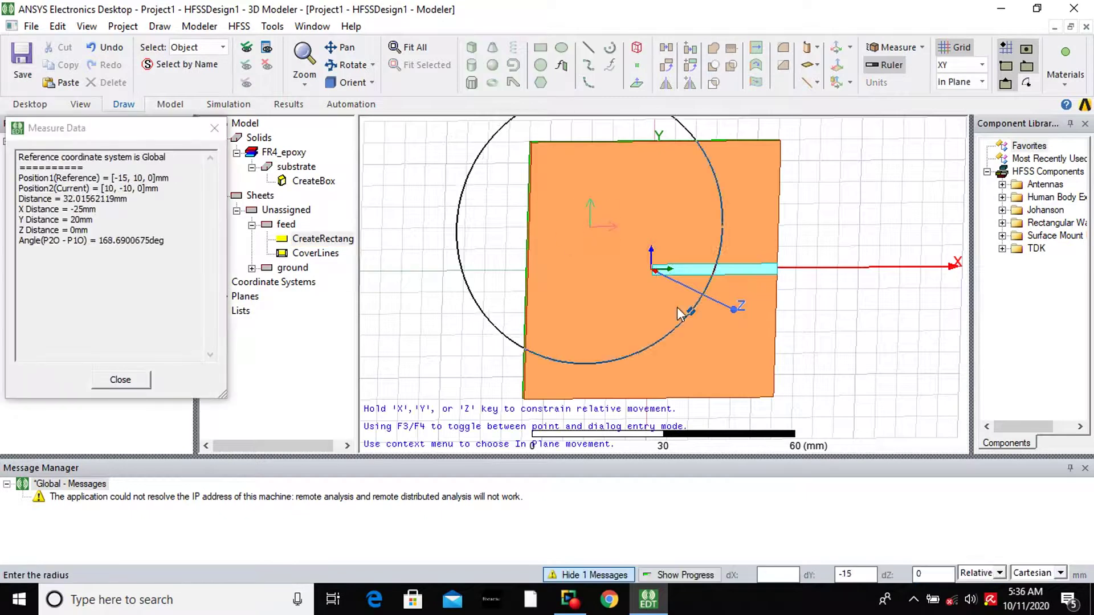
click(688, 320)
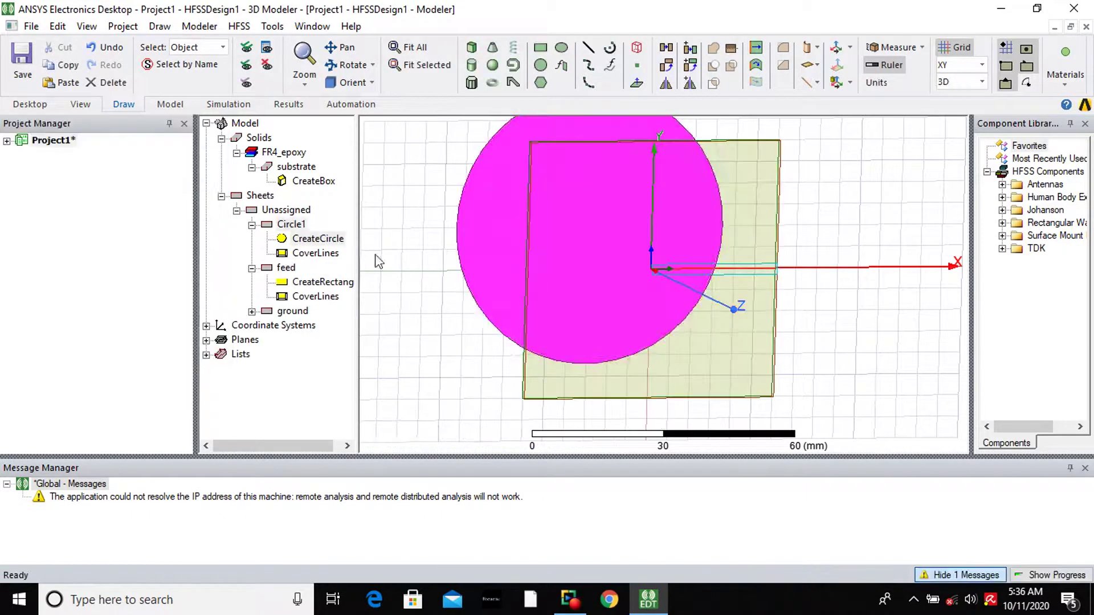
Step: Name the new circle patch and set its color to light cyan
double_click(302, 224)
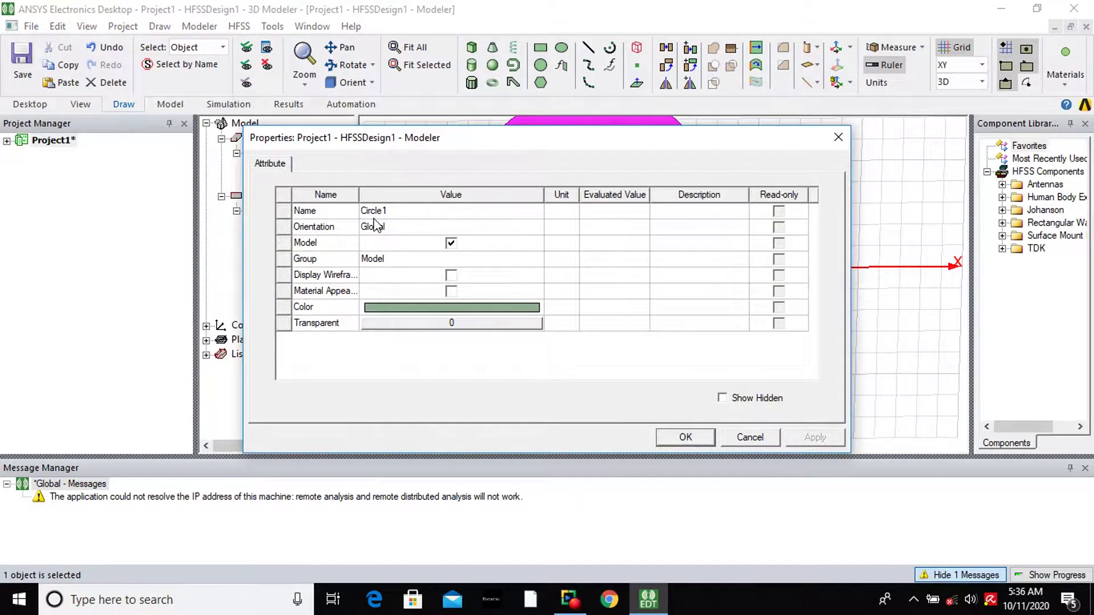
click(378, 220)
click(380, 223)
key(BackSpace)
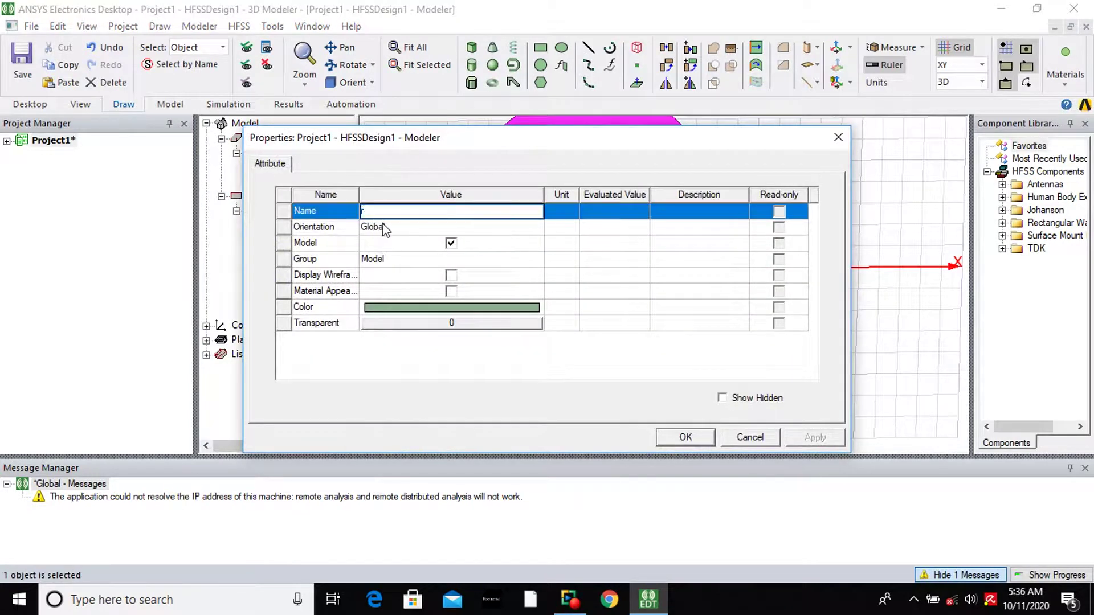
text(patch)
click(471, 308)
click(470, 212)
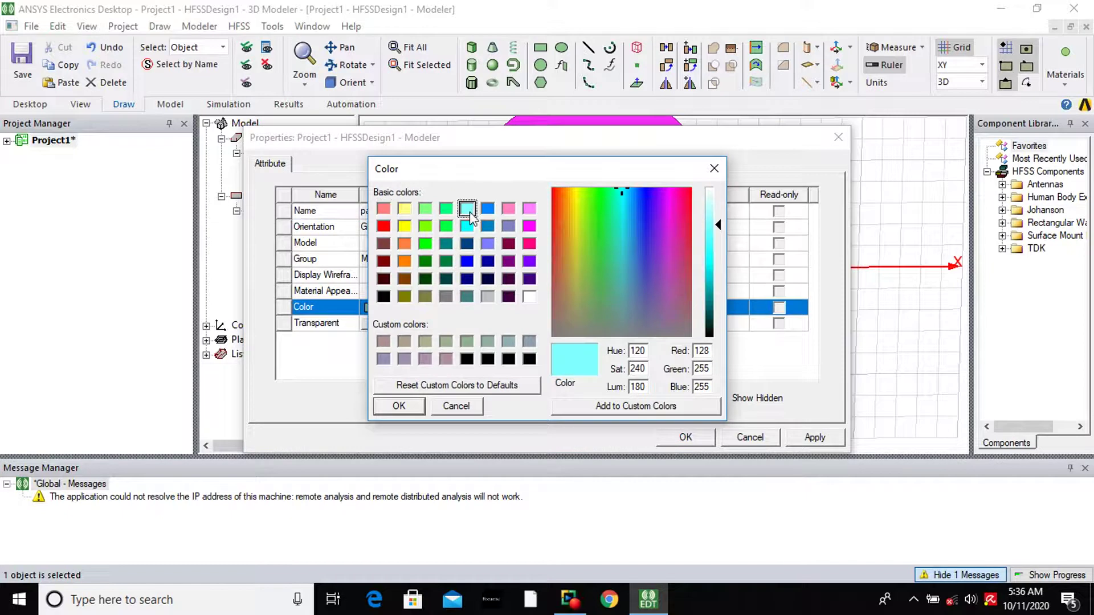
click(399, 406)
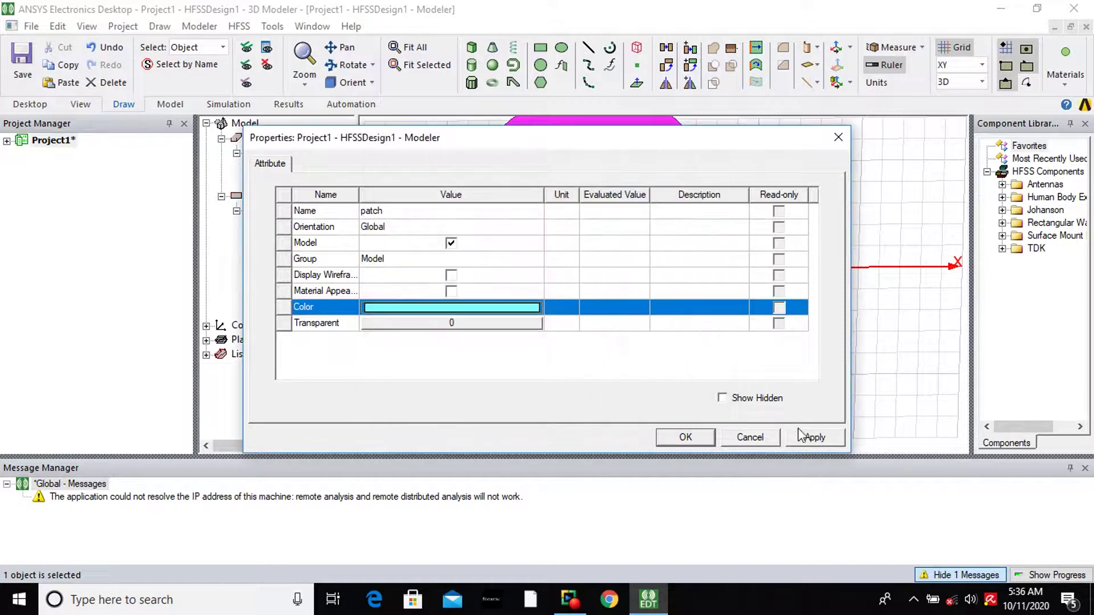
click(801, 436)
click(686, 437)
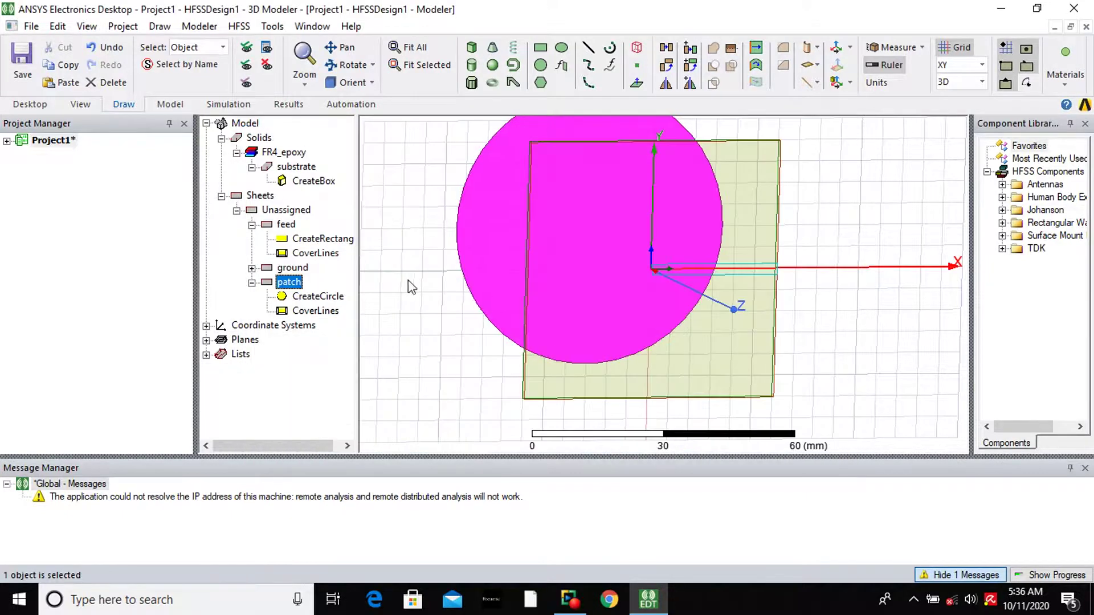
Step: Set the patch circle's radius to 8 mm
double_click(318, 296)
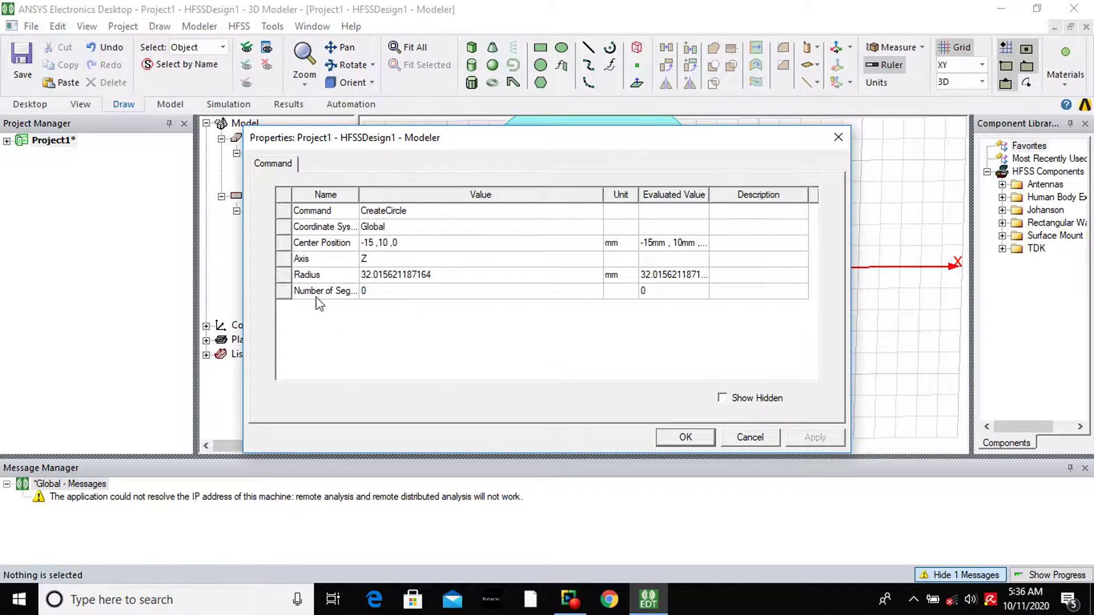
double_click(419, 276)
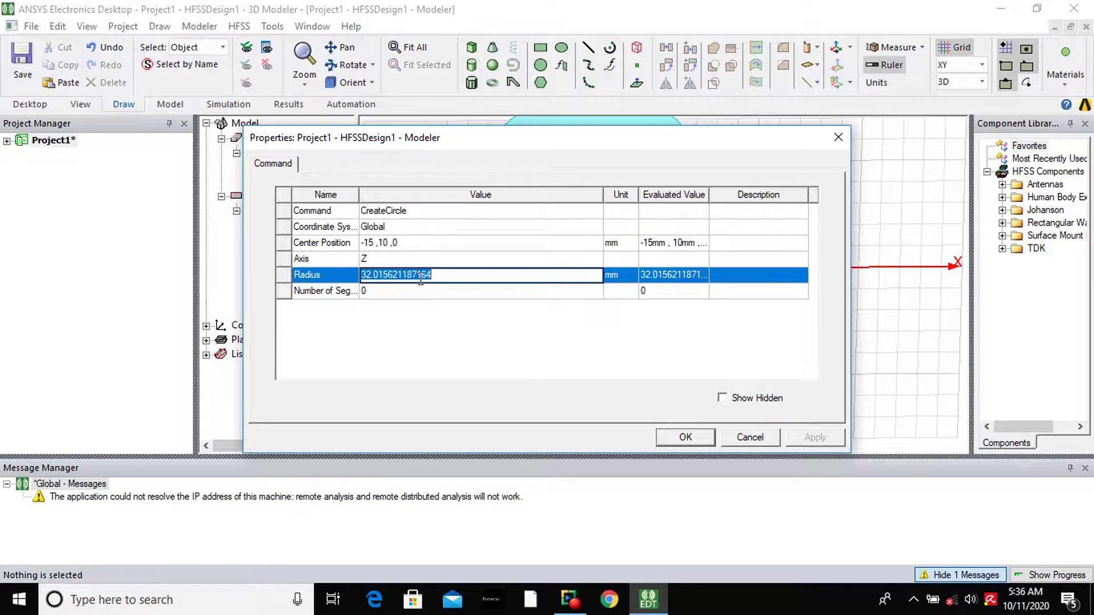
text(8)
Step: Set the patch circle's center position to 0, 10, 1.6 mm and apply the changes
click(381, 246)
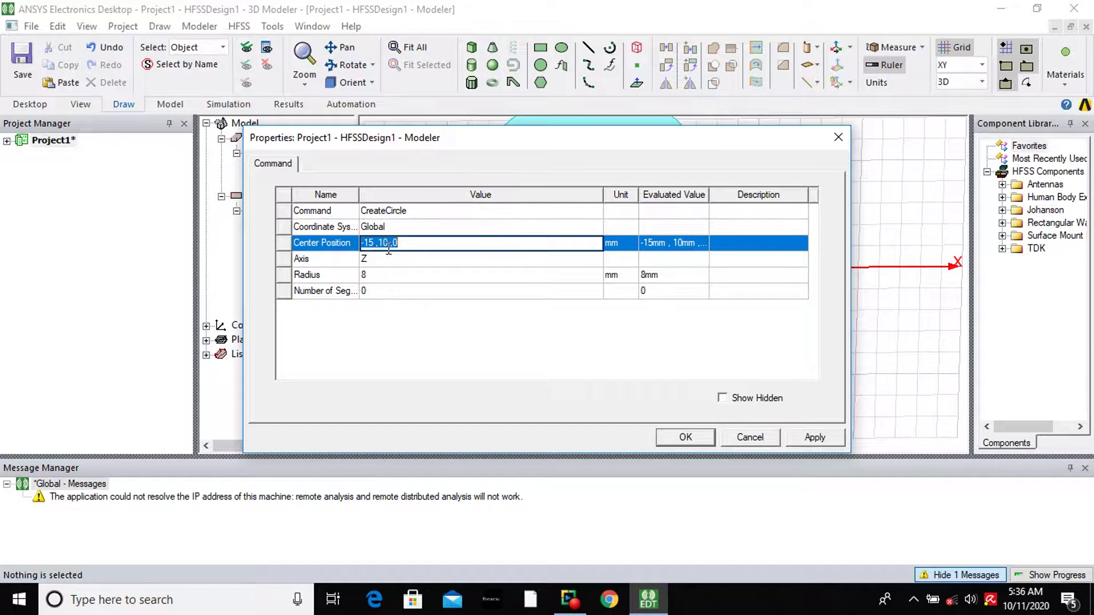
click(373, 242)
key(BackSpace)
key(BackSpace)
key(BackSpace)
text(0)
key(End)
key(BackSpace)
text(1.6)
click(813, 437)
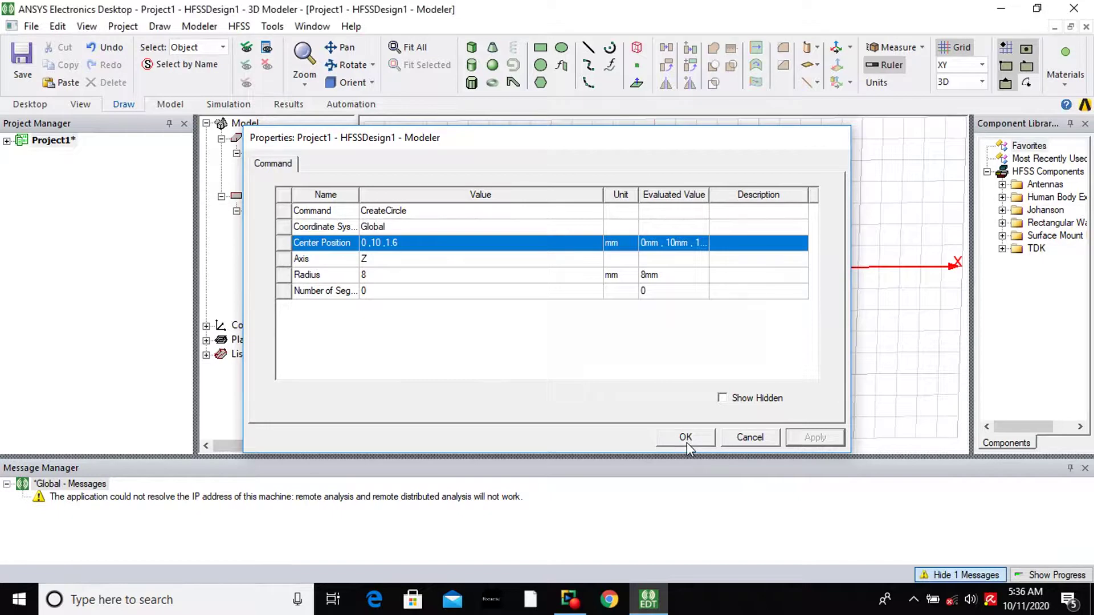
click(685, 438)
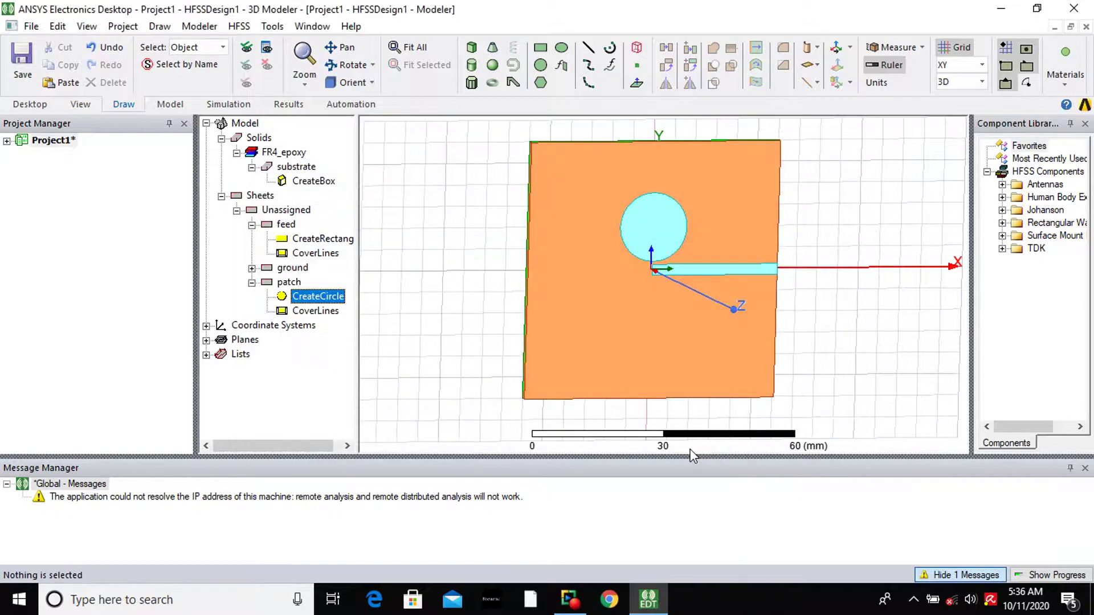
Step: Change the Y coordinate of the patch circle's center to 0 so it sits at 0, 0, 1.6 mm
double_click(308, 302)
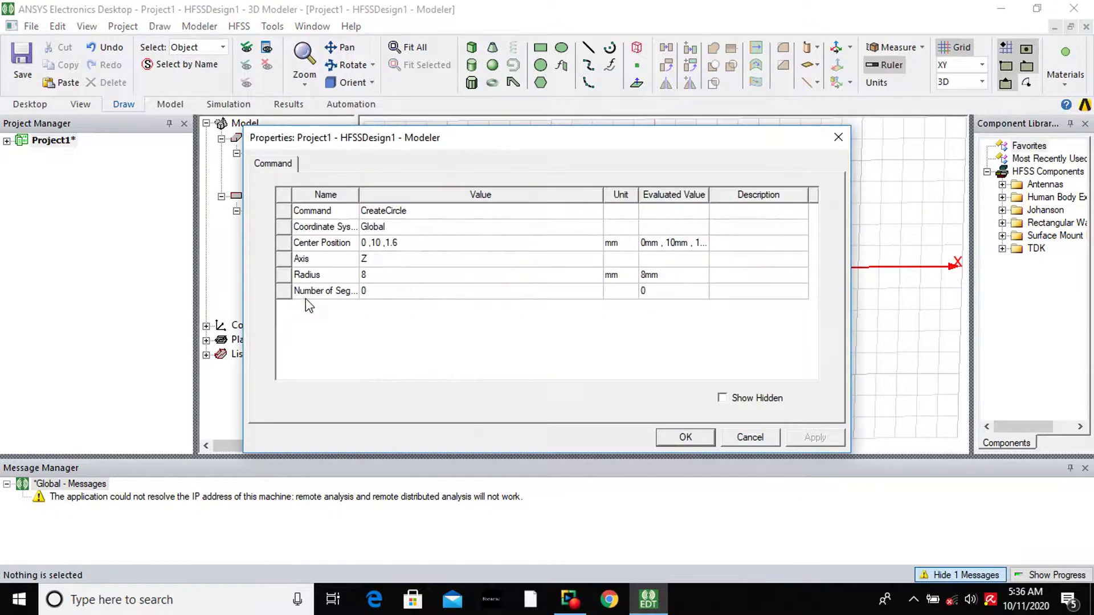
click(379, 245)
click(379, 244)
key(BackSpace)
key(BackSpace)
text(0)
click(668, 440)
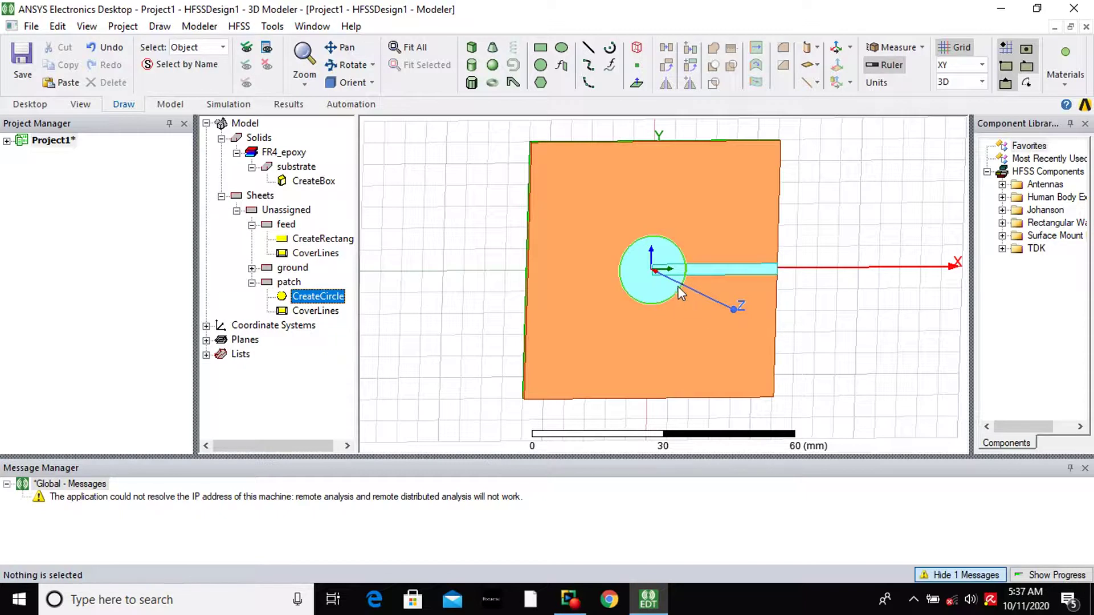
Step: Draw a square of about 10 by 10 mm beside the substrate, starting at -55, 15, 0 mm
click(540, 49)
click(423, 206)
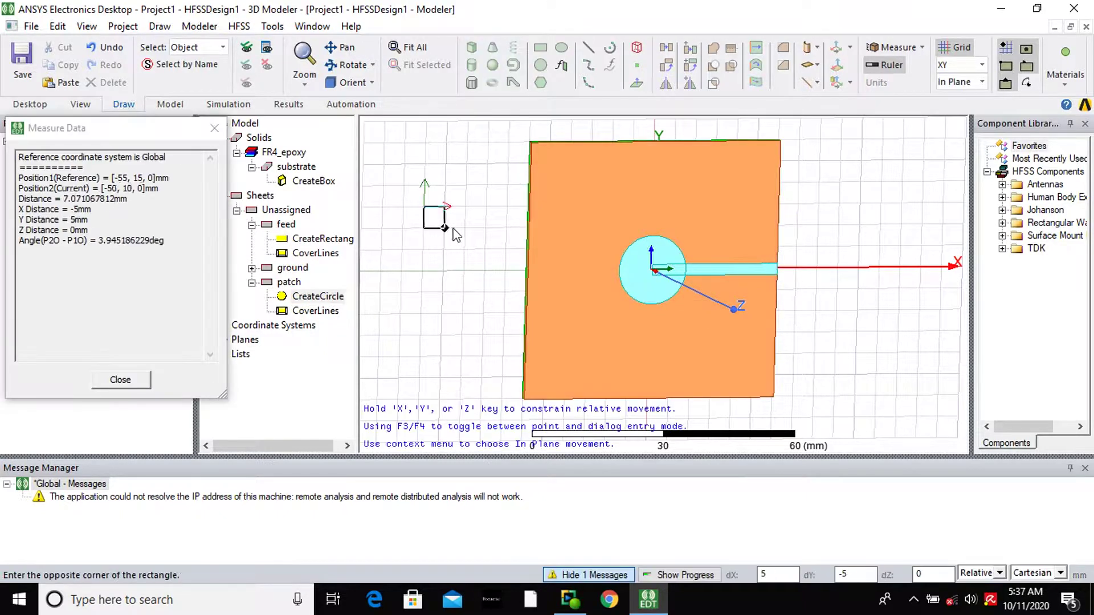
click(470, 259)
Step: Rename the new square sheet as cut and set its color to light cyan (RGB 128, 255, 255)
click(313, 326)
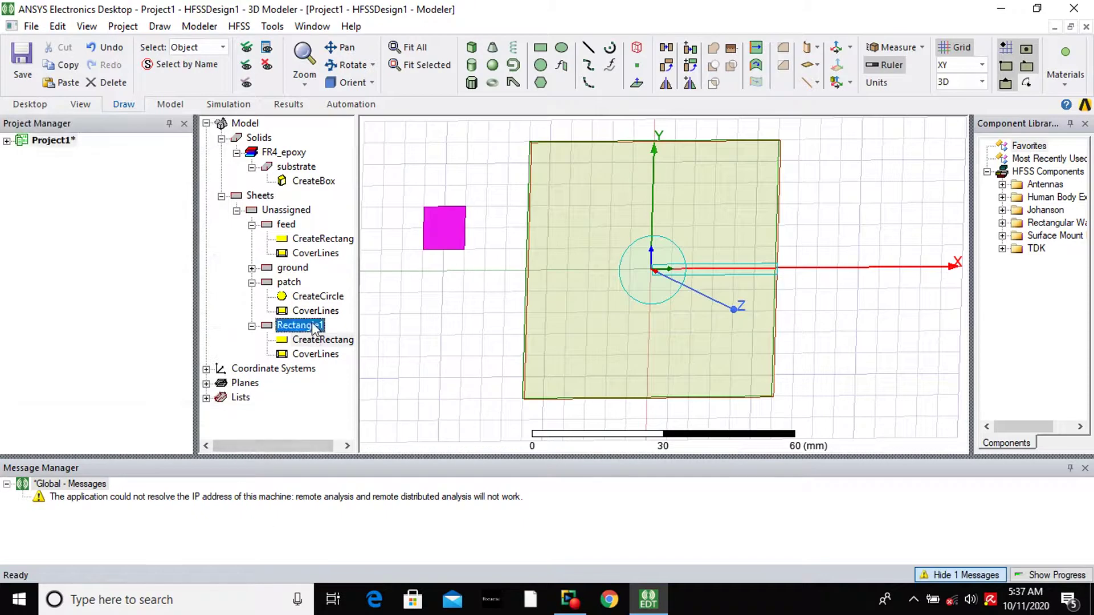
double_click(312, 326)
click(424, 212)
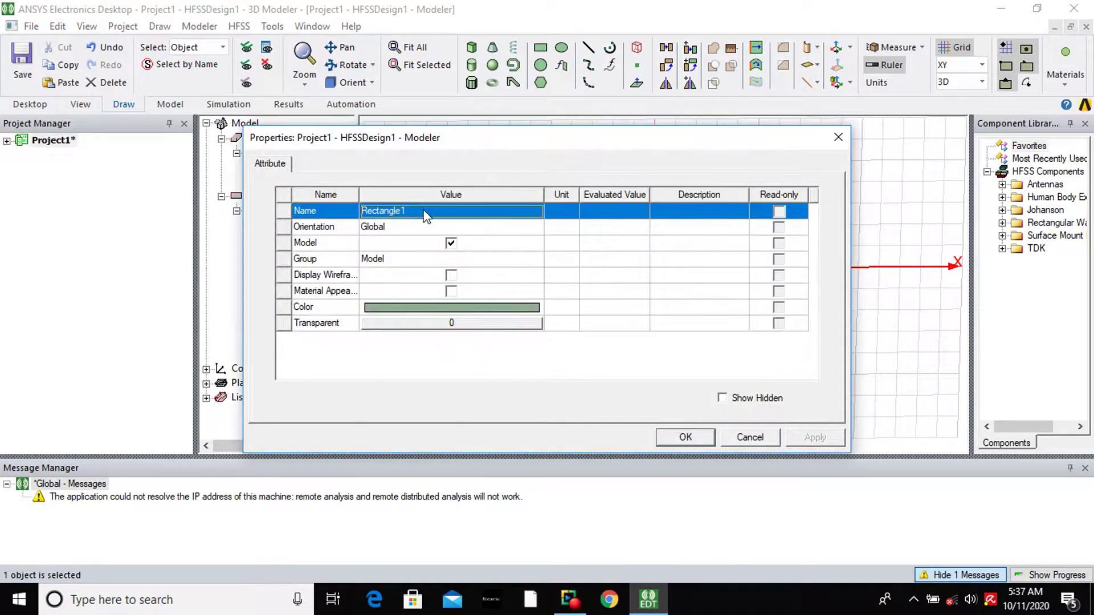
text(cut)
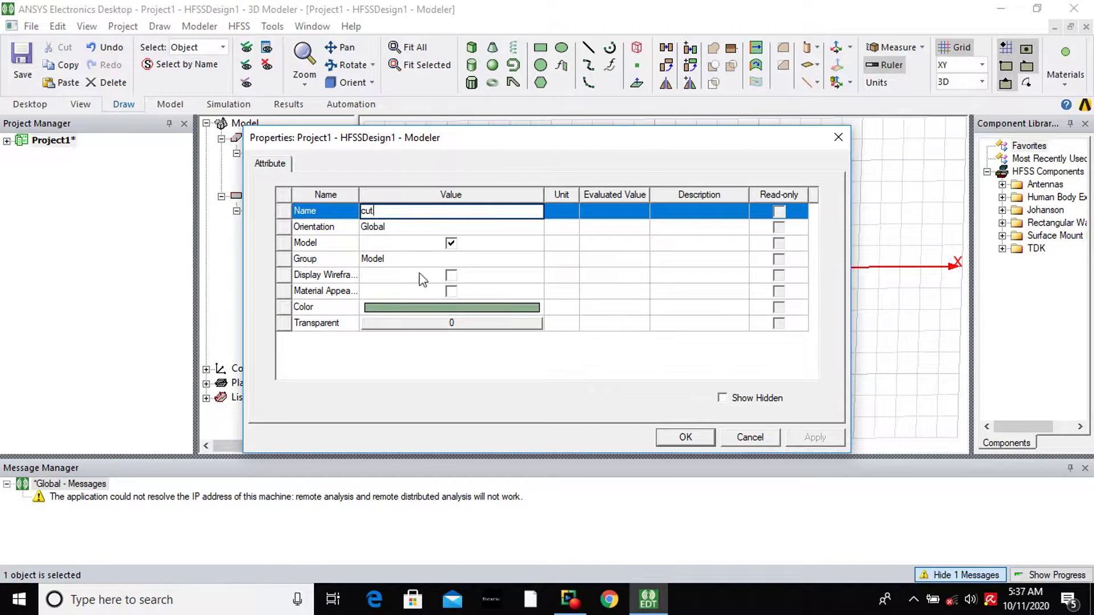
click(408, 308)
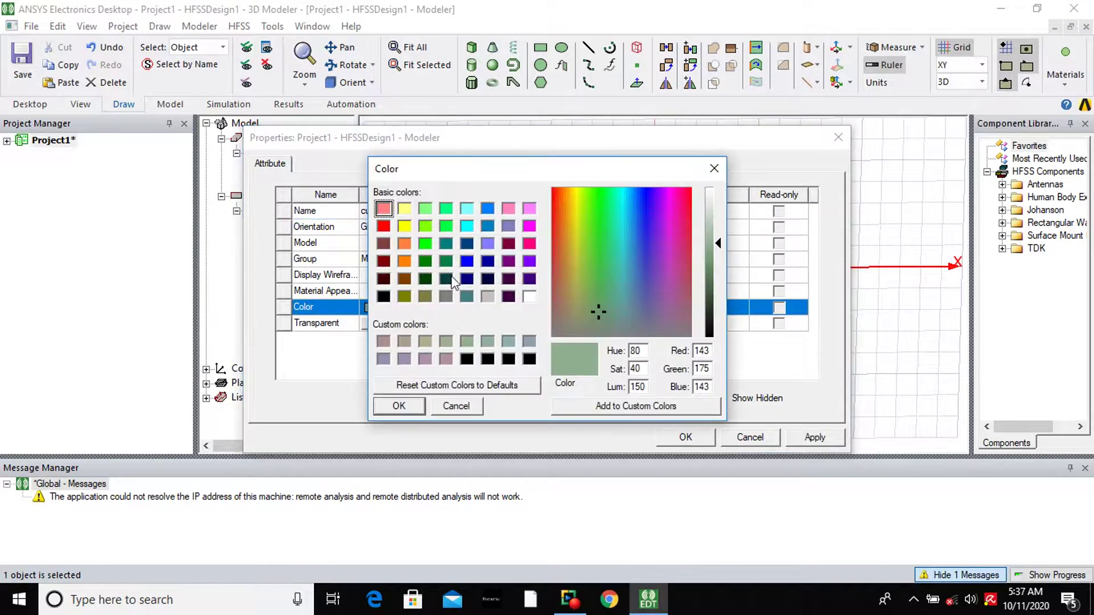
click(467, 208)
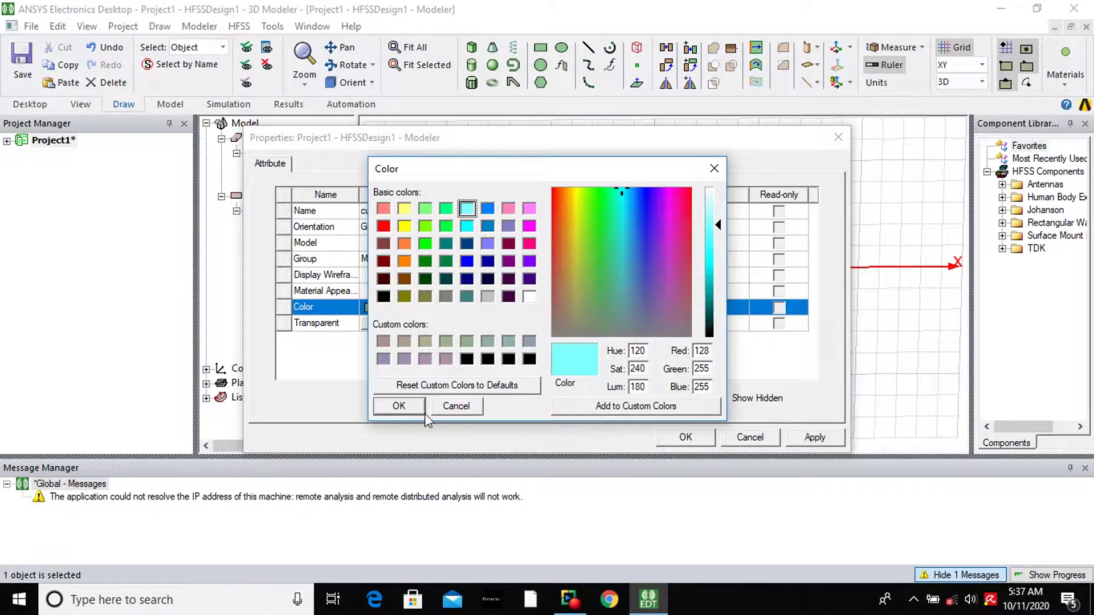
click(399, 407)
click(815, 437)
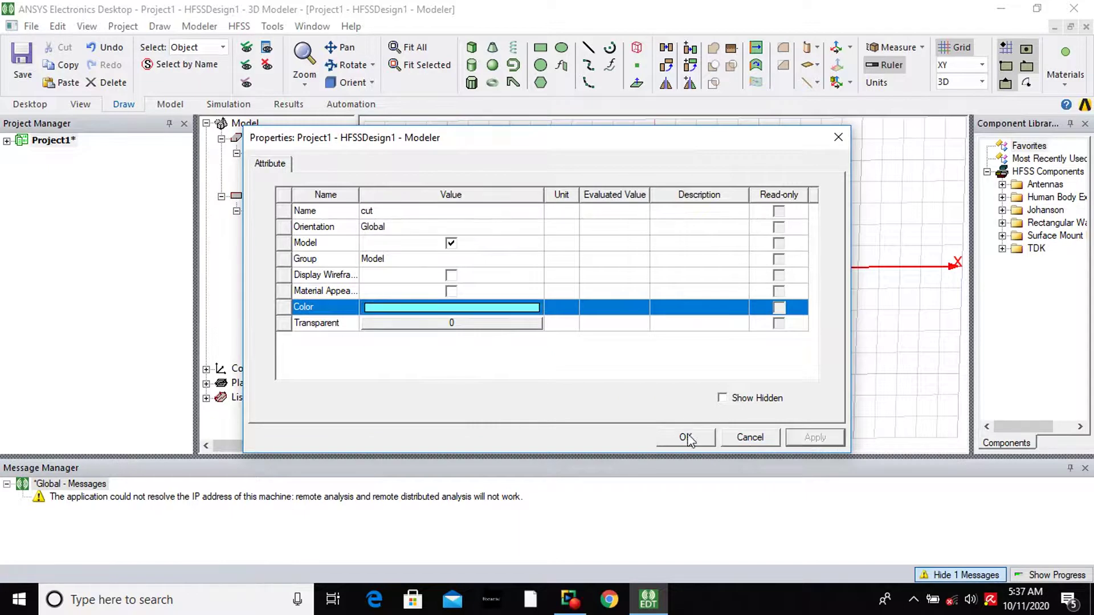
click(687, 437)
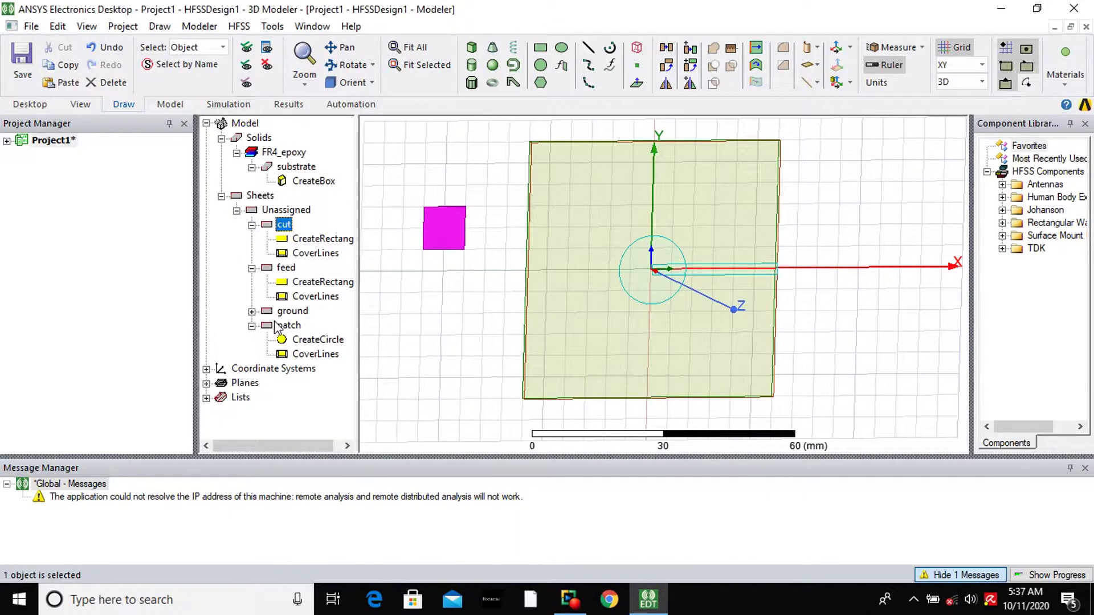
Step: Set the position of the cut rectangle to 9.9, -4.55/2, 1.6 mm
double_click(314, 240)
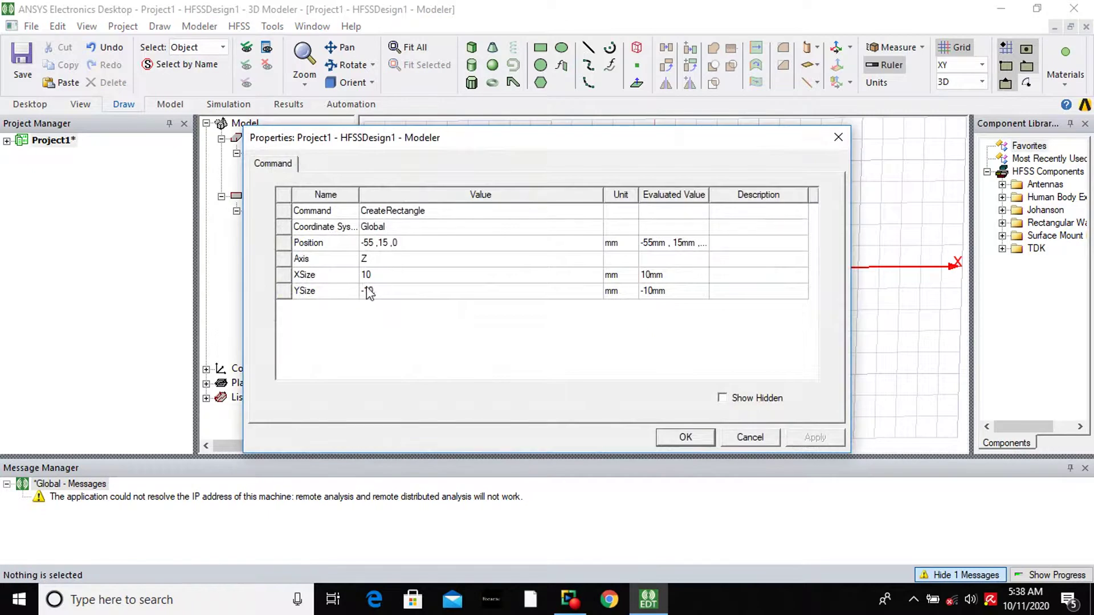
click(366, 242)
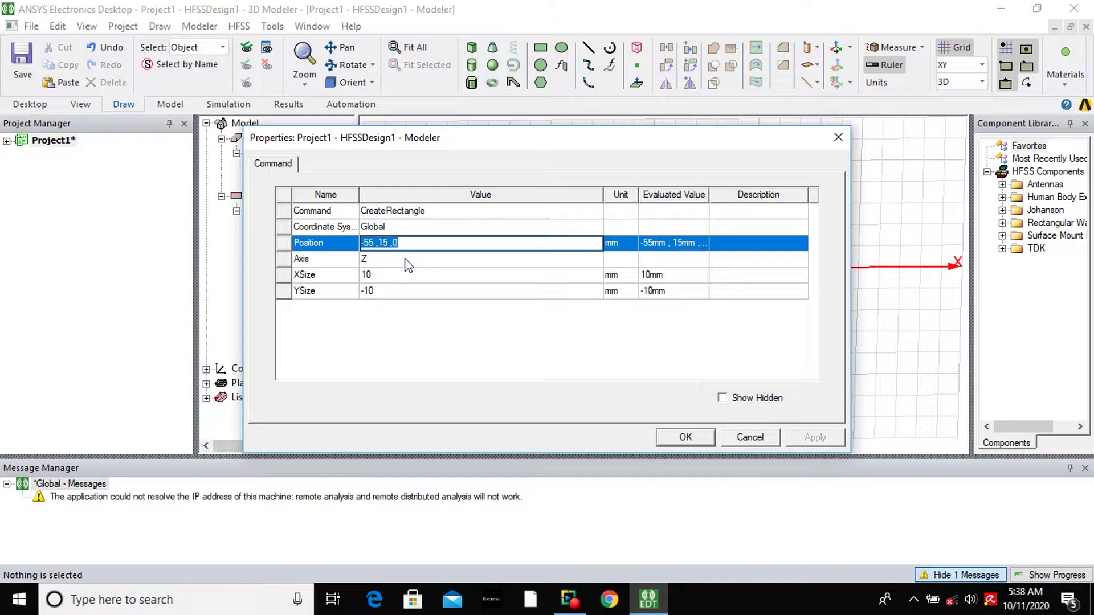
text(9.)
text(9,-4.55/2,1.6)
Step: Set the cut rectangle's X size to -7 mm and Y size to 4.55 mm, and apply the changes
click(398, 278)
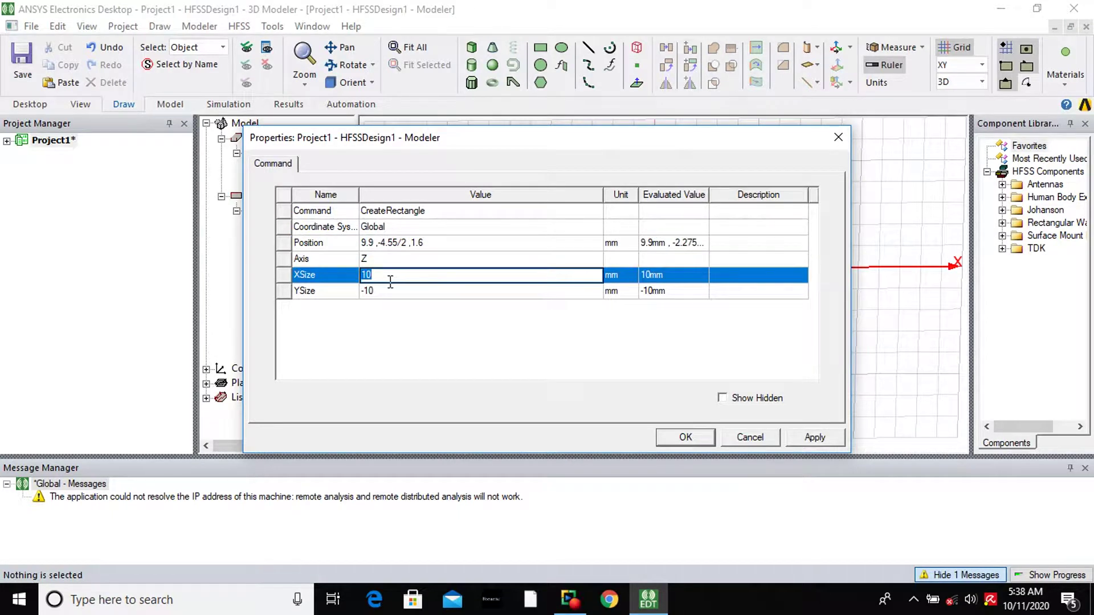
text(-7)
click(389, 290)
text(4.55)
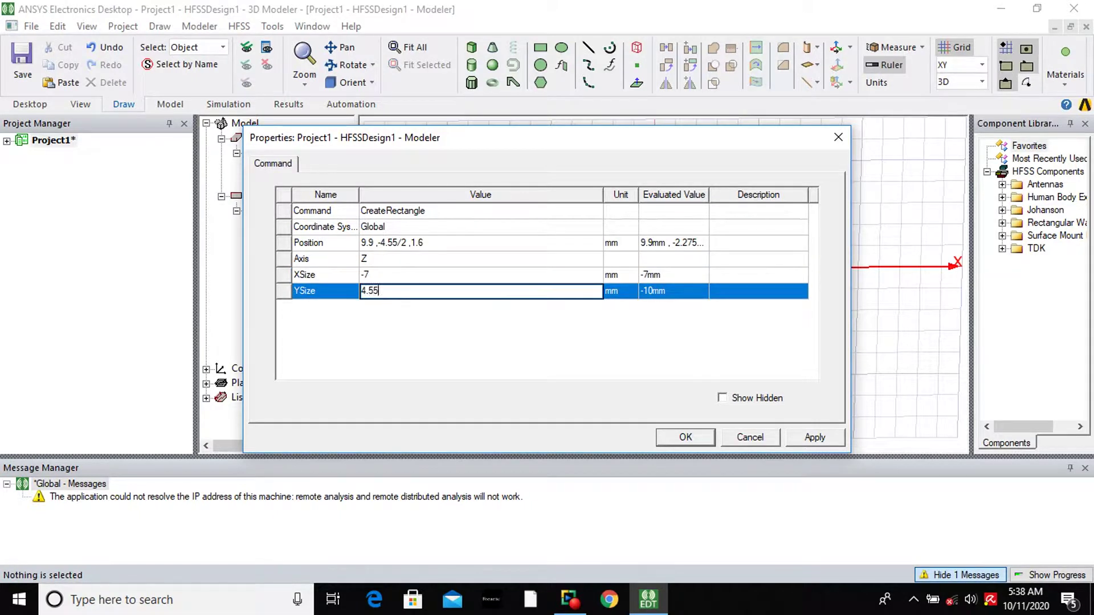
click(826, 439)
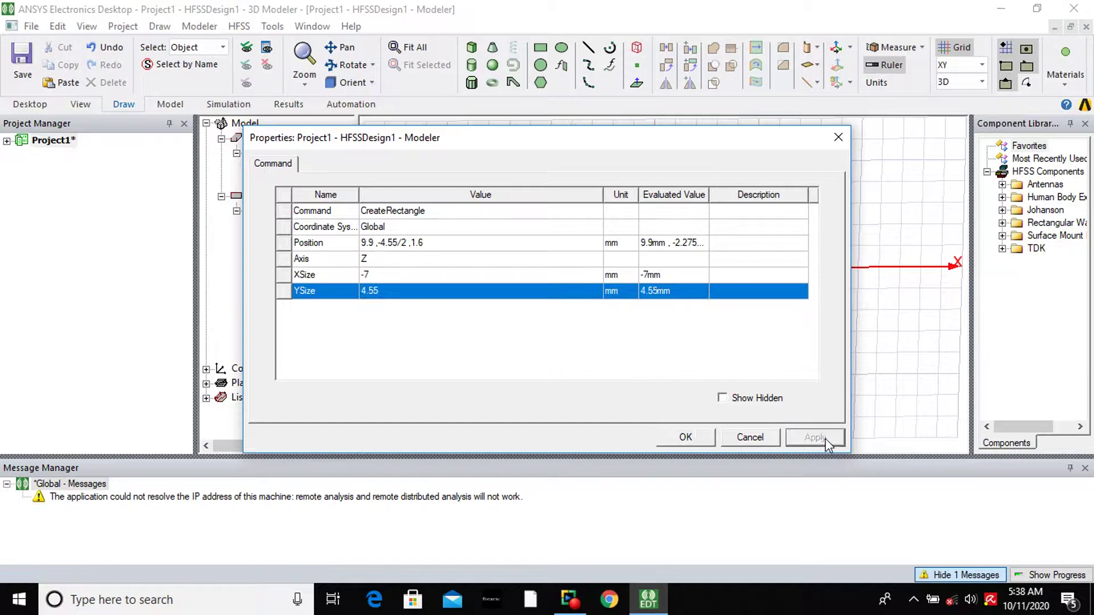
click(705, 439)
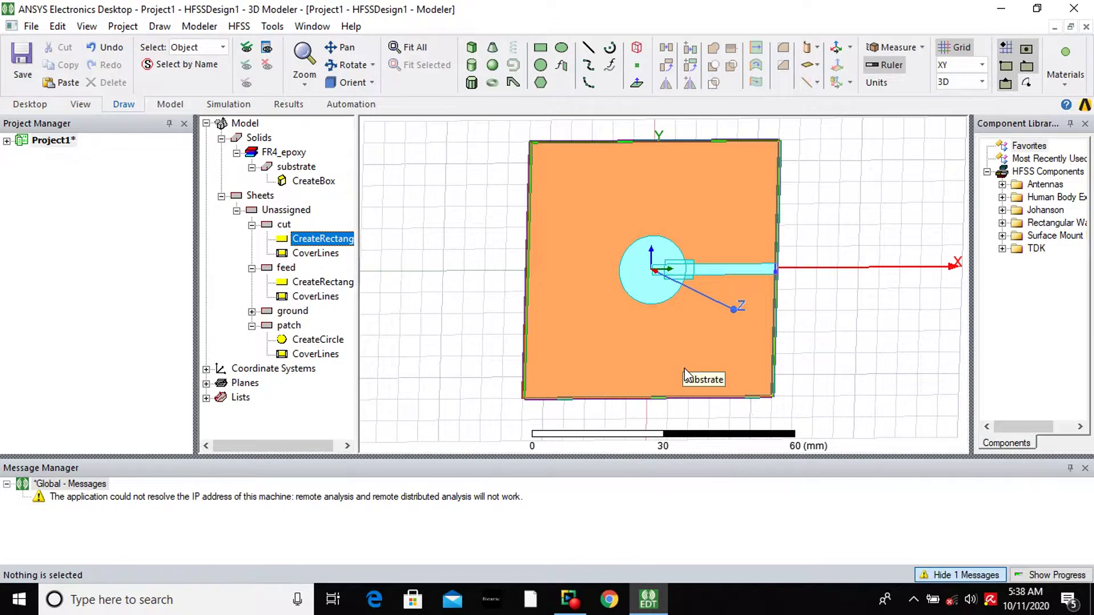
Step: Review the cut rectangle's dimensions and try an X size of -5 mm
double_click(307, 242)
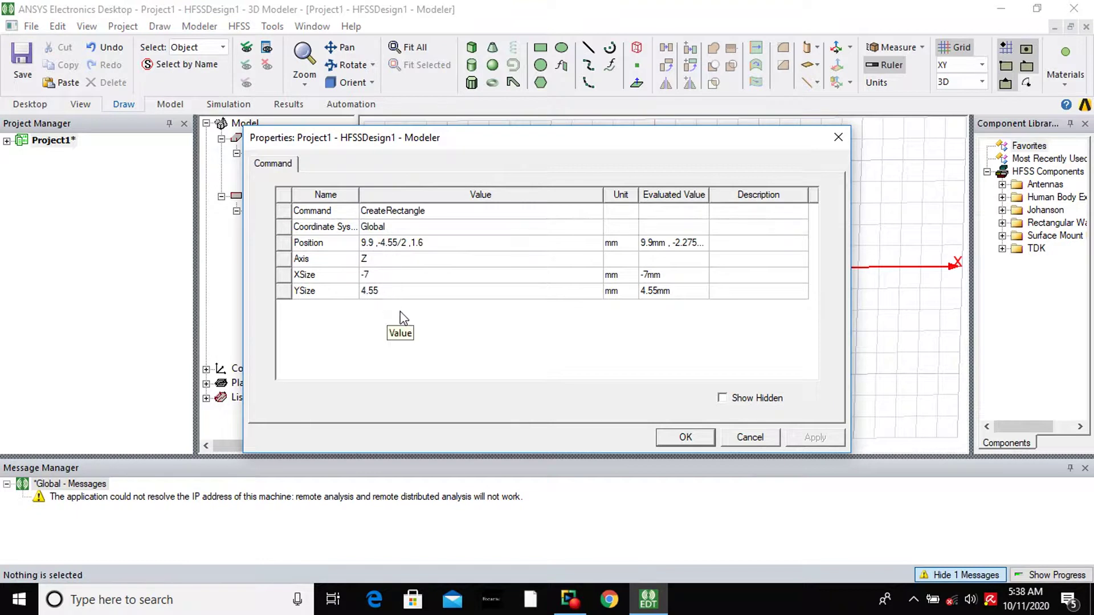
click(685, 437)
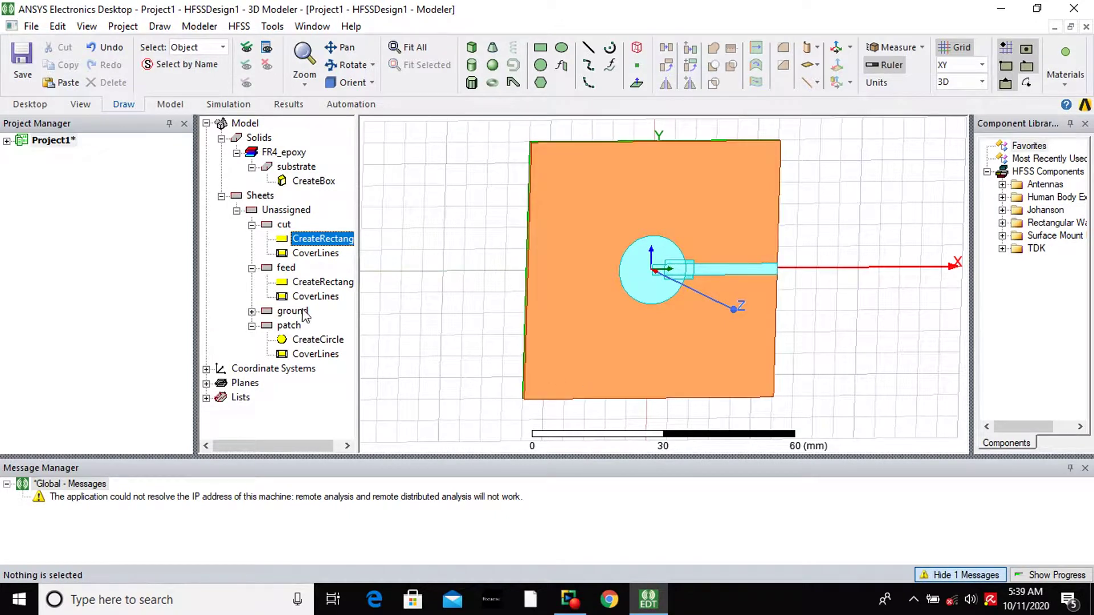
double_click(317, 243)
click(387, 277)
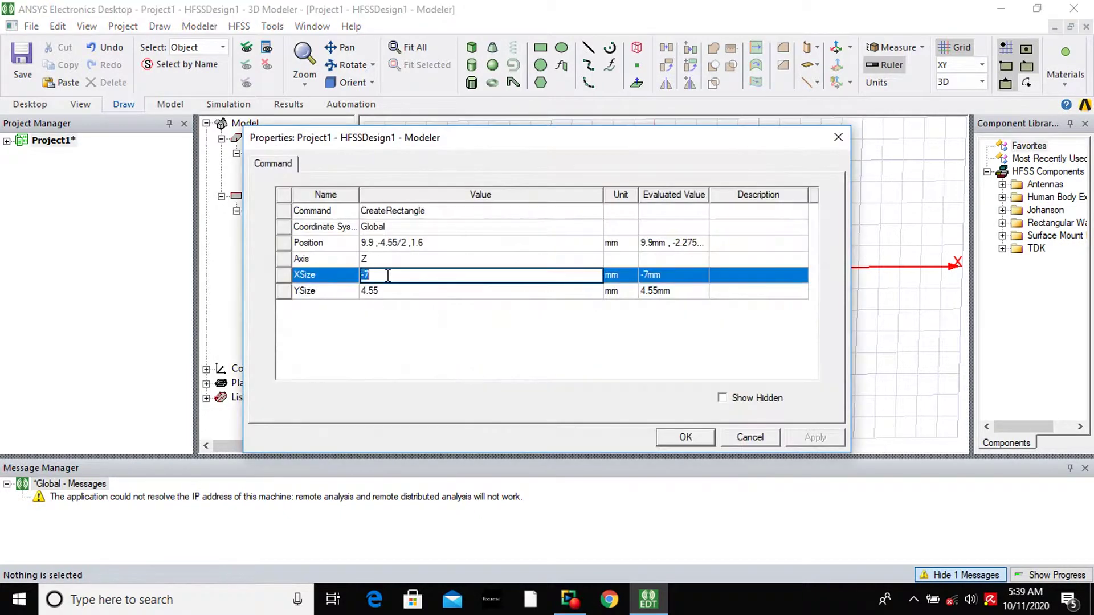
key(BackSpace)
text(5)
click(684, 438)
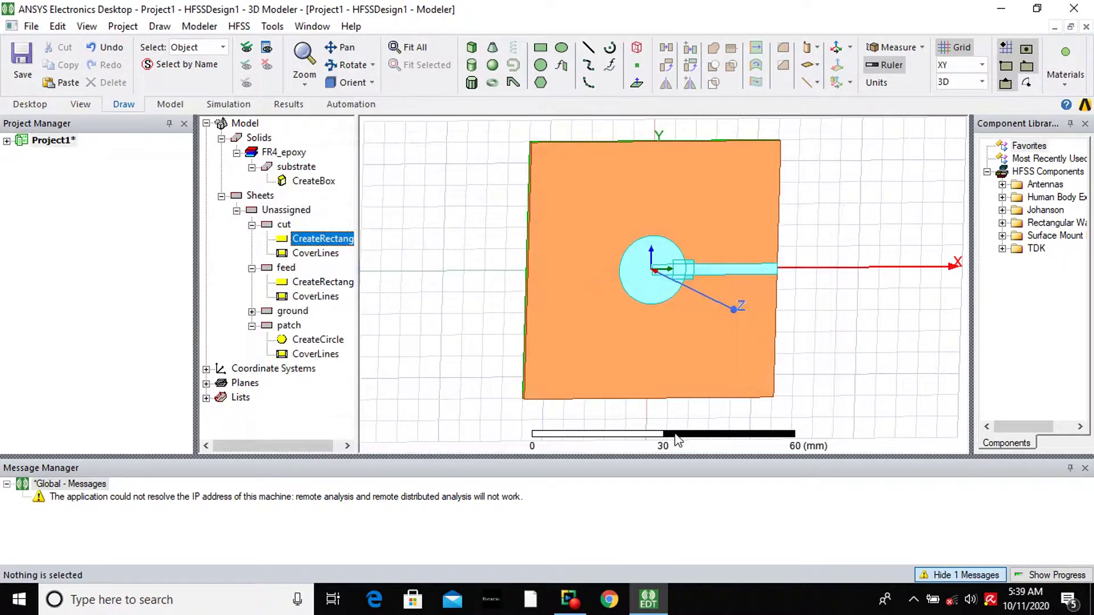
Step: Try an X size of -3 mm for the cut rectangle
double_click(313, 238)
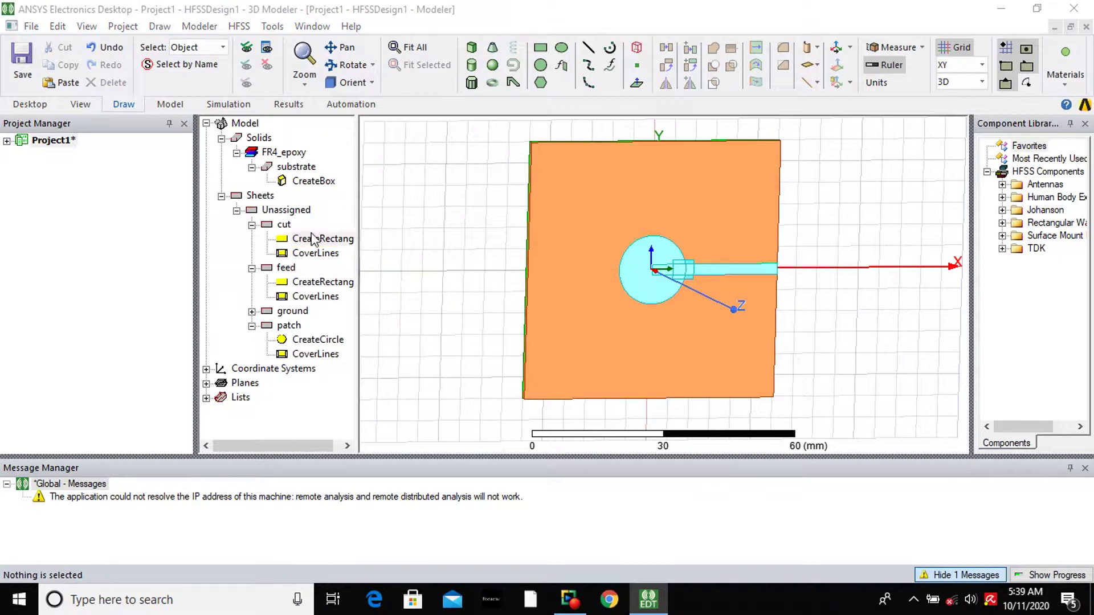
click(394, 279)
text(-3)
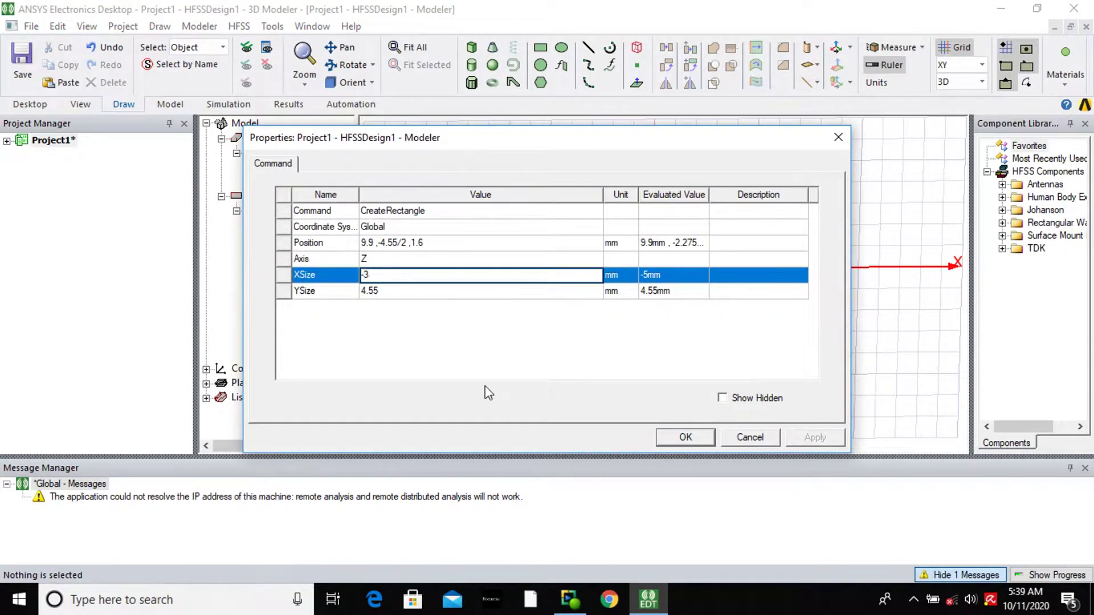
click(703, 443)
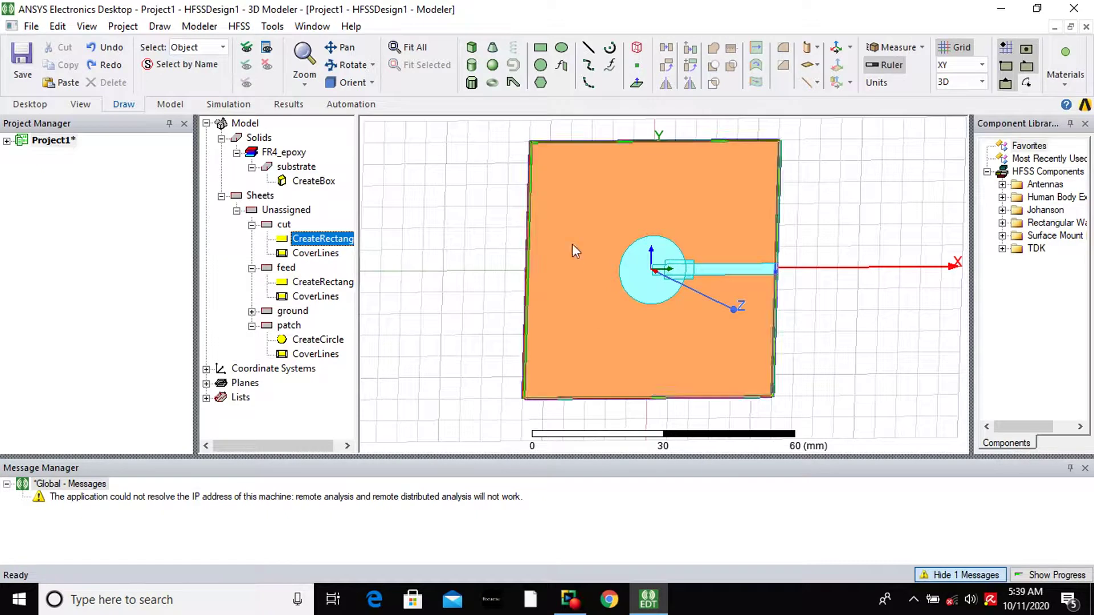
Step: Set the cut rectangle's X size to -5 mm
double_click(293, 241)
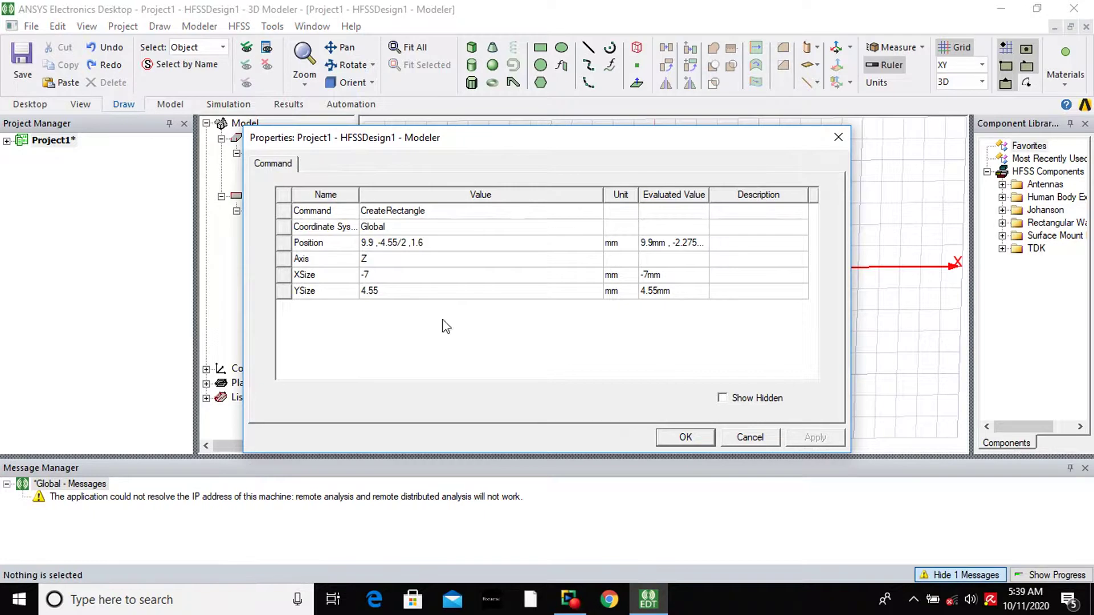
click(369, 275)
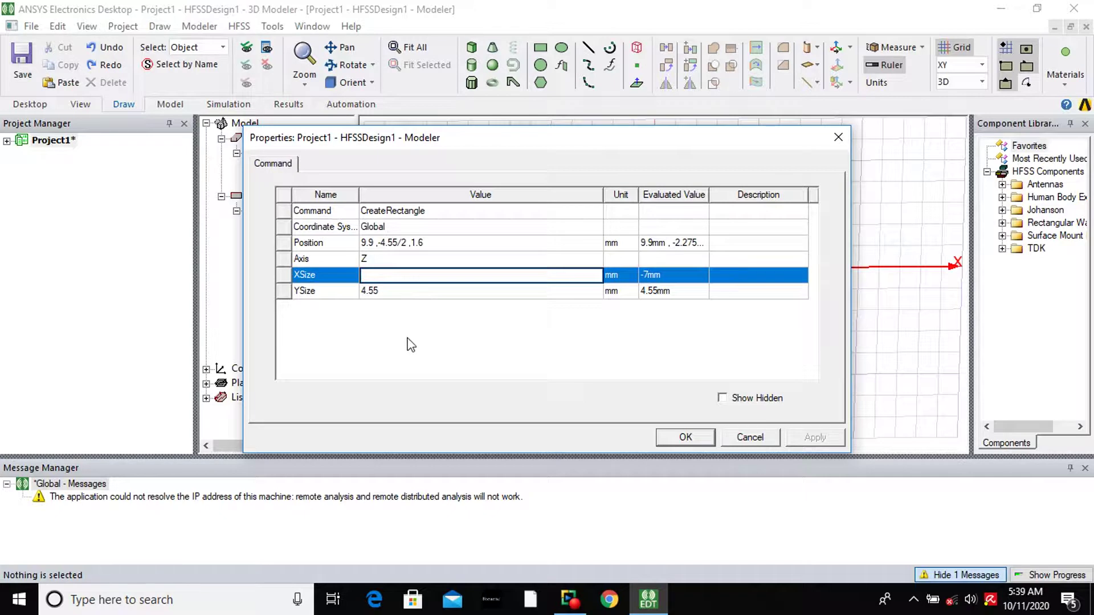
text(-5)
click(674, 435)
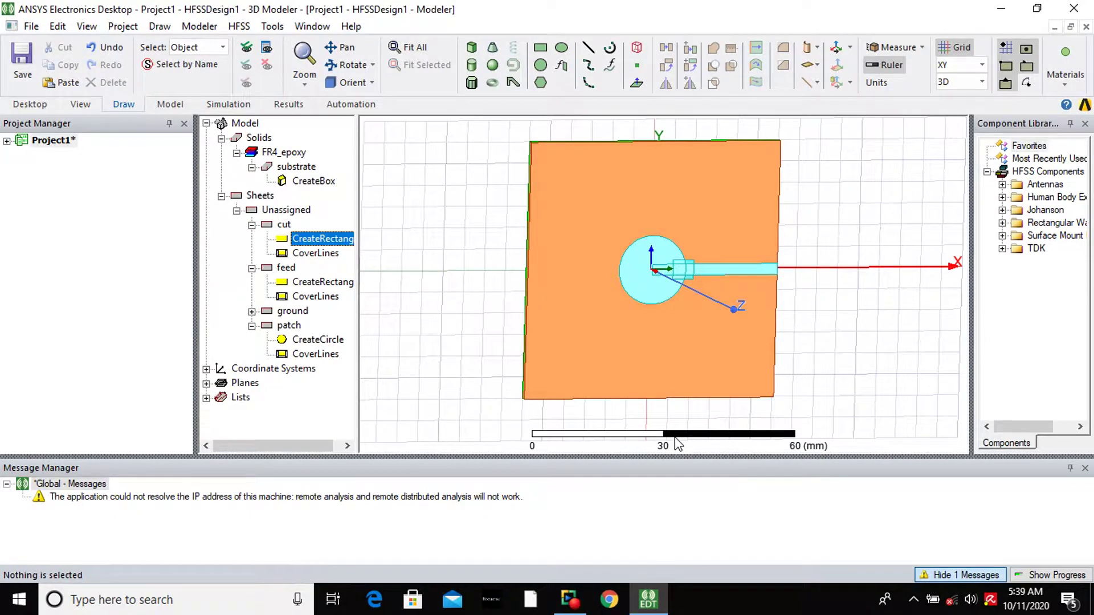
double_click(335, 242)
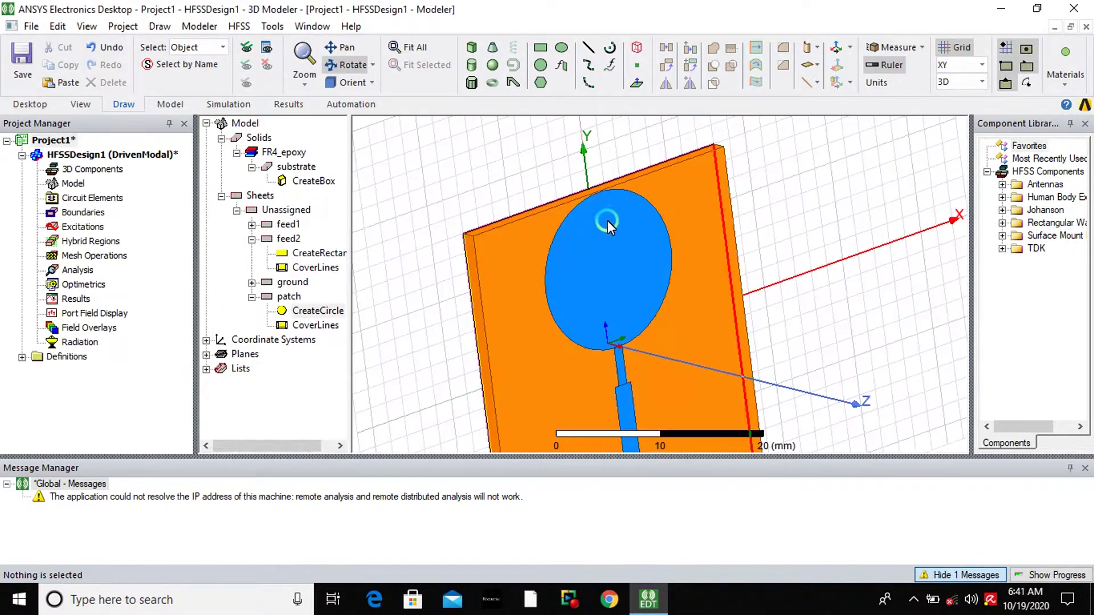
Step: Examine the circular patch, the stepped feed line and the substrate edge where the feed ends from several angles
scroll(593, 214, up, 5)
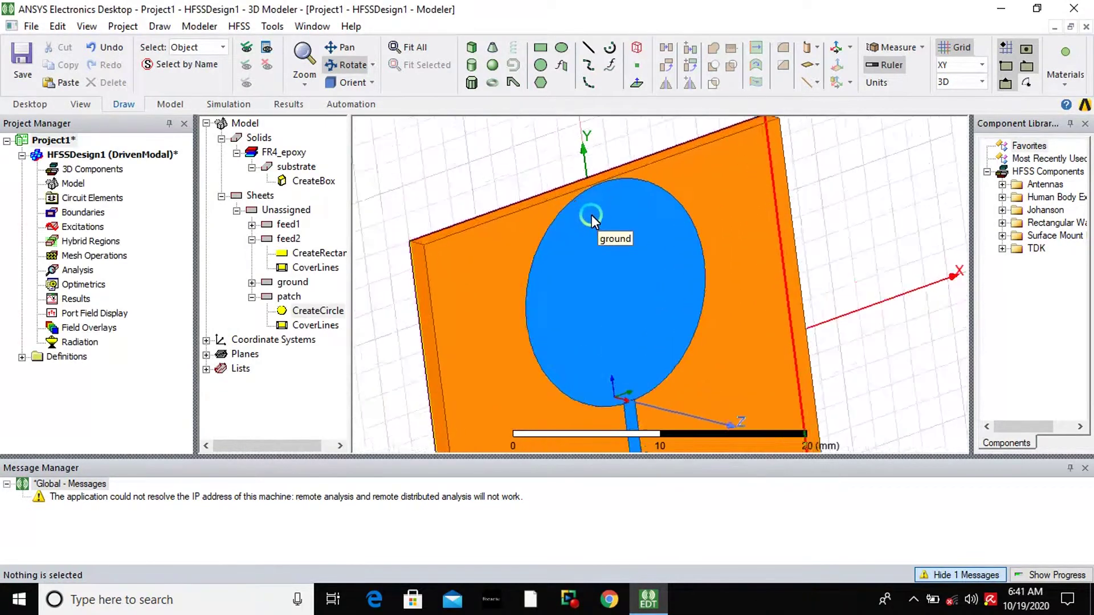
scroll(590, 209, up, 2)
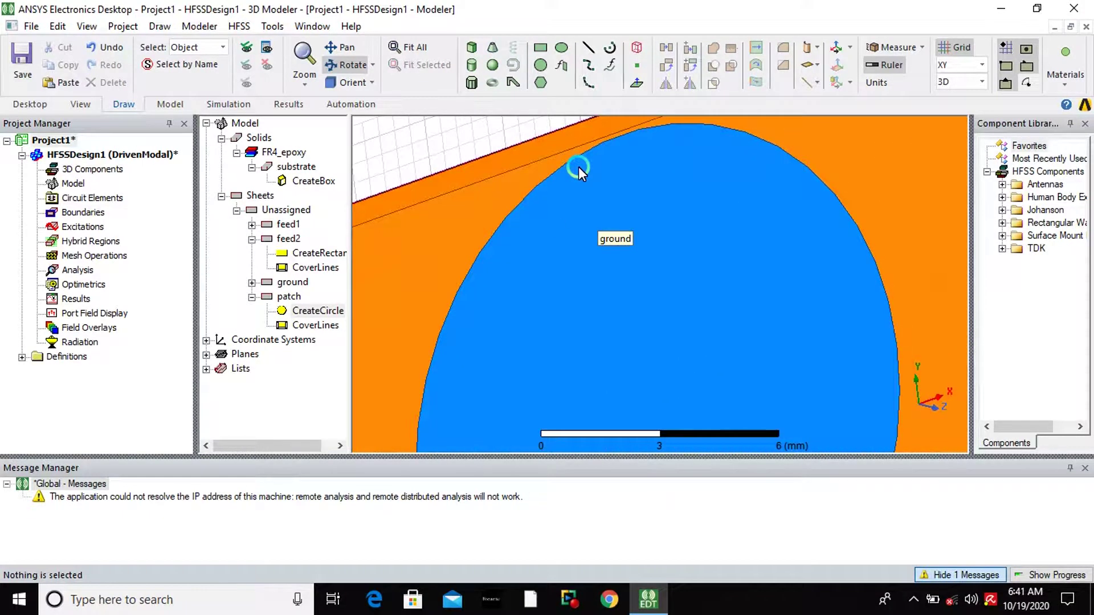
scroll(599, 255, down, 3)
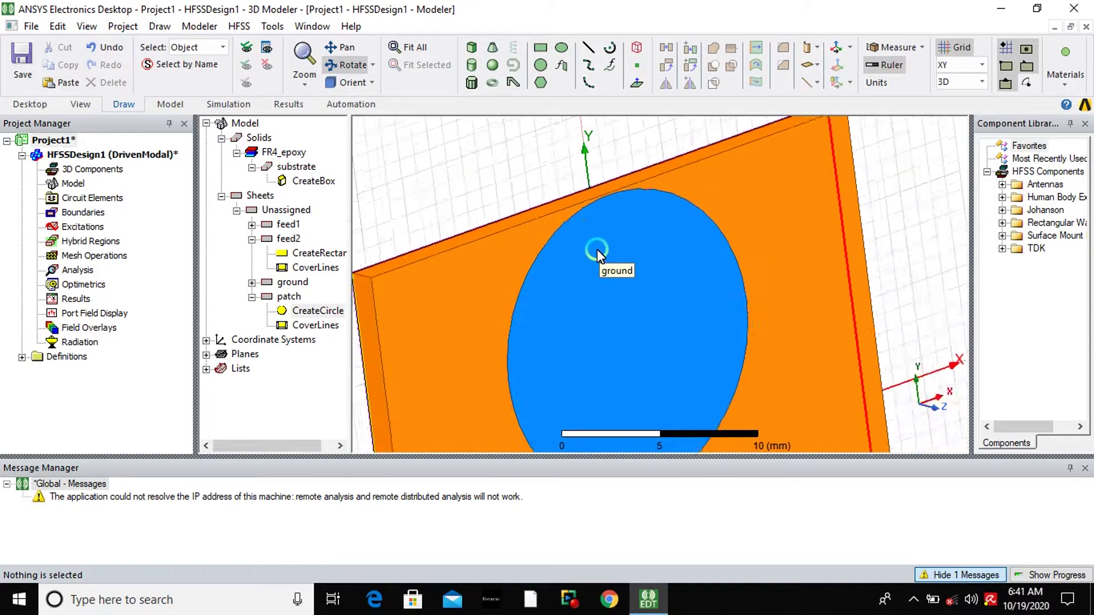
scroll(597, 252, down, 10)
alt+drag(595, 247, 590, 317)
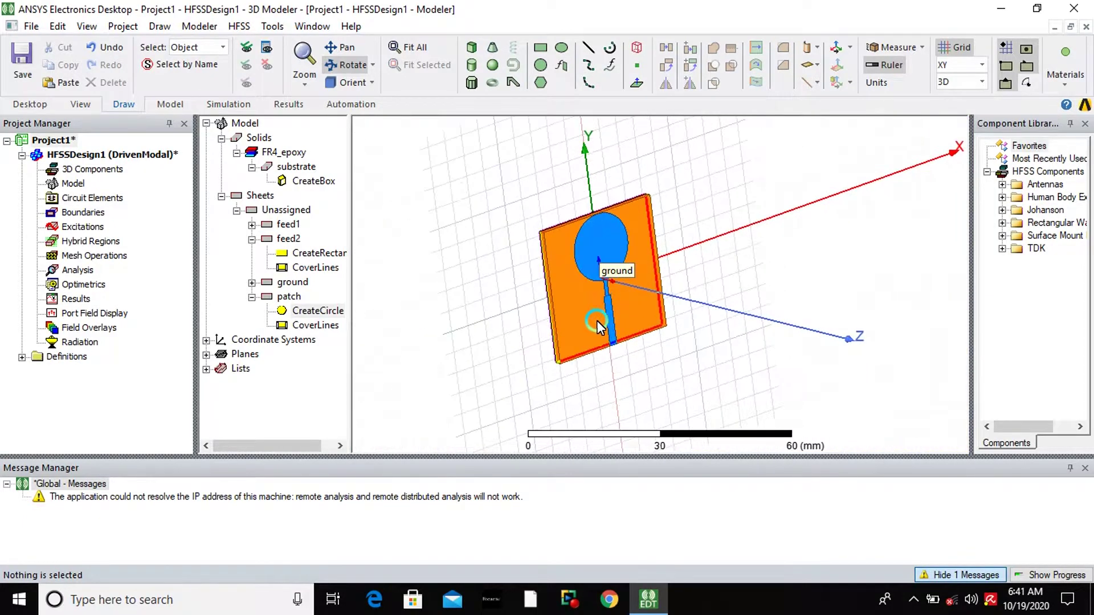
scroll(596, 319, up, 6)
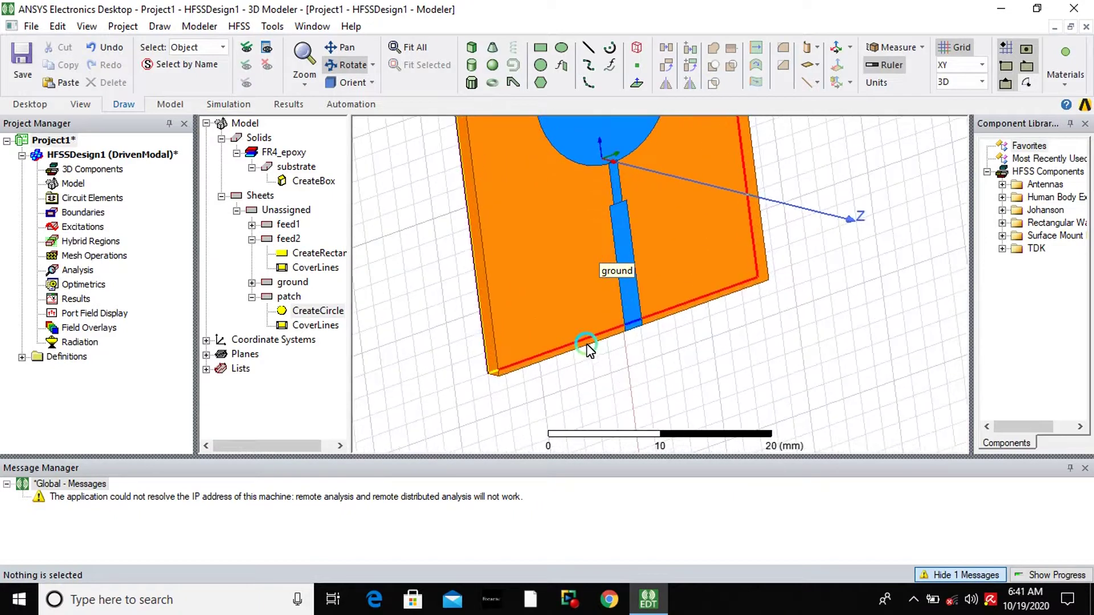
alt+drag(615, 371, 452, 188)
alt+drag(549, 240, 637, 243)
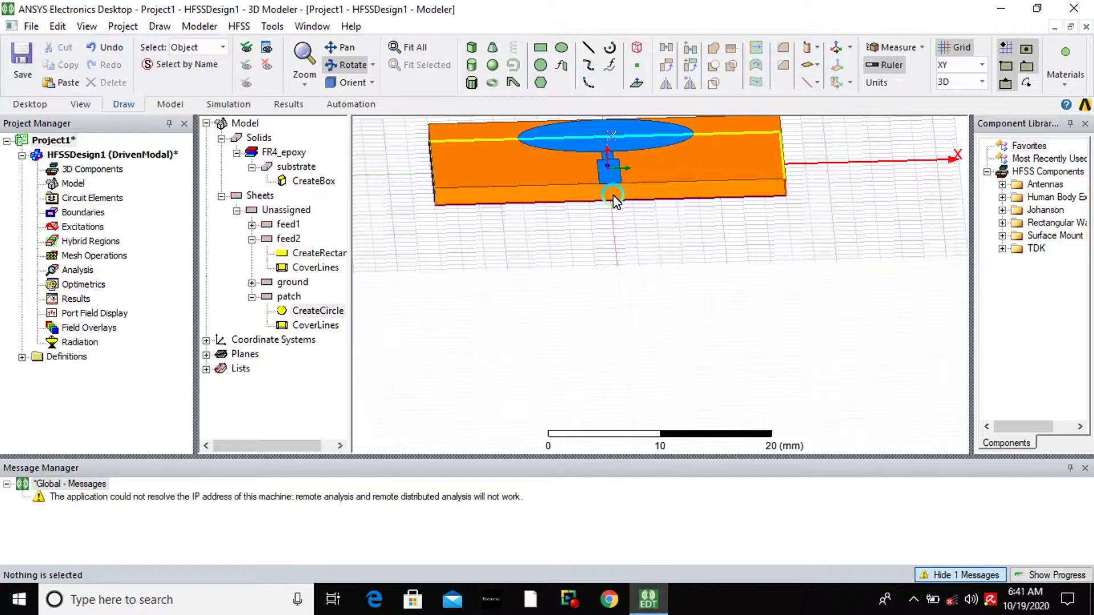
scroll(619, 194, up, 3)
mouse_move(608, 156)
alt+mouse_down()
mouse_move(622, 202)
mouse_move(609, 176)
alt+mouse_up()
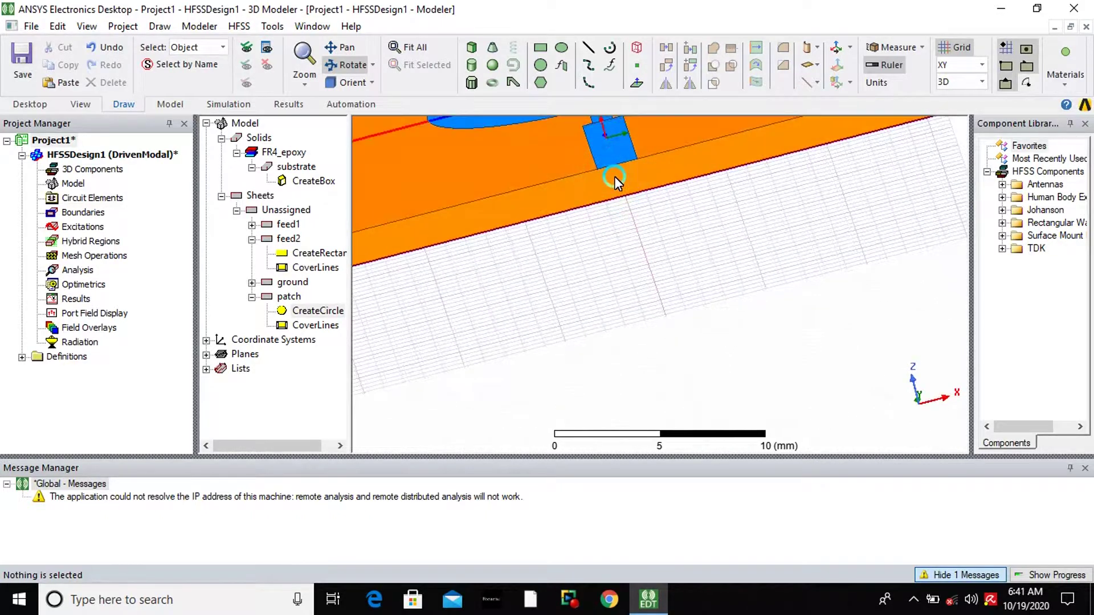
scroll(627, 256, down, 3)
scroll(627, 256, down, 2)
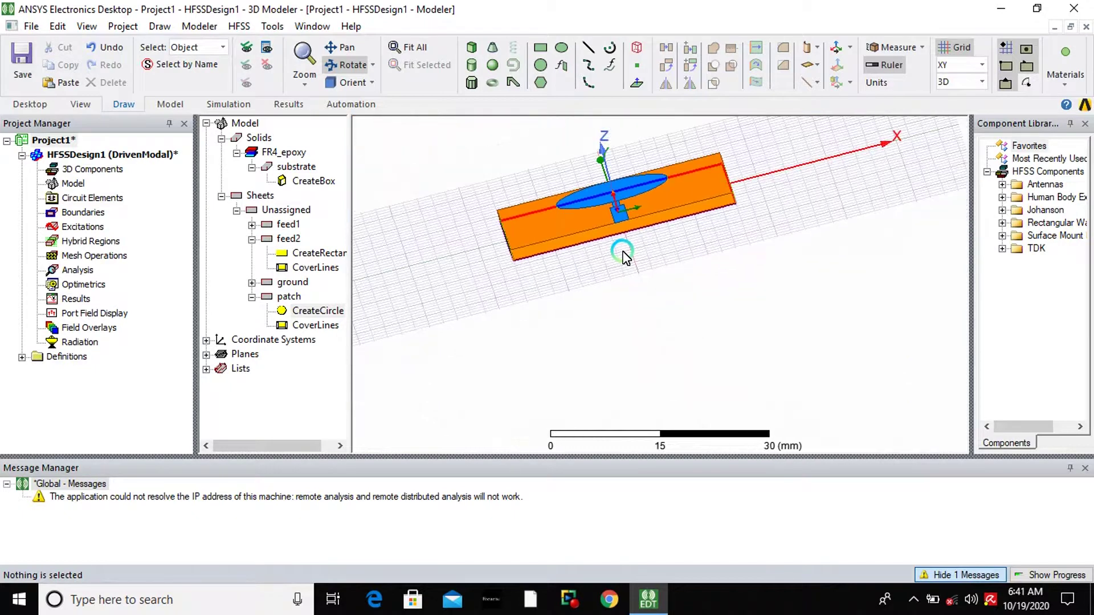
scroll(627, 243, down, 2)
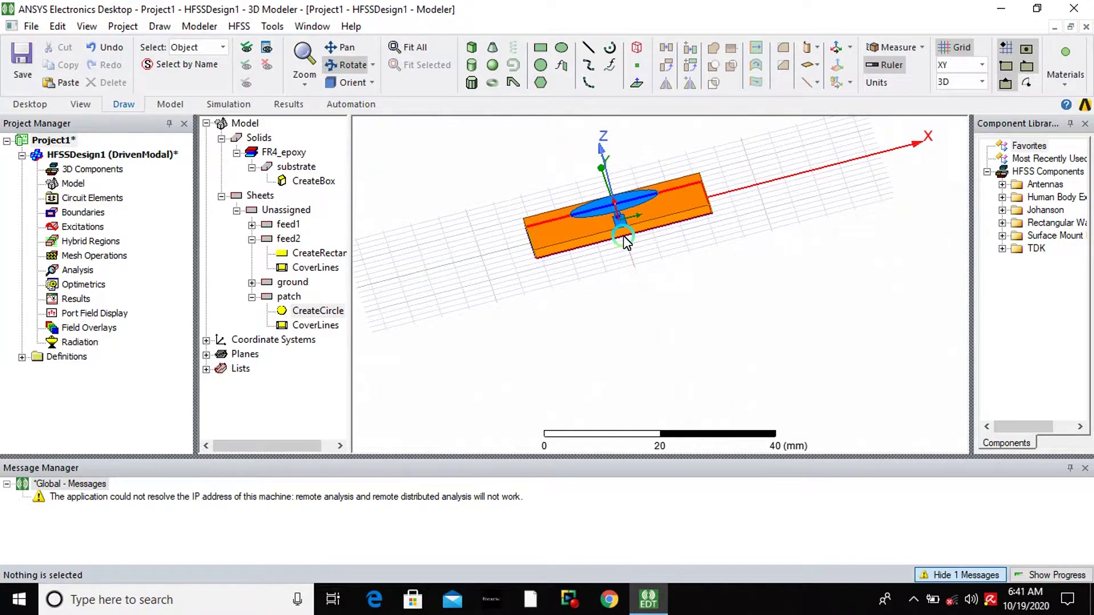
Step: Set the drawing plane to ZX
click(638, 49)
click(985, 67)
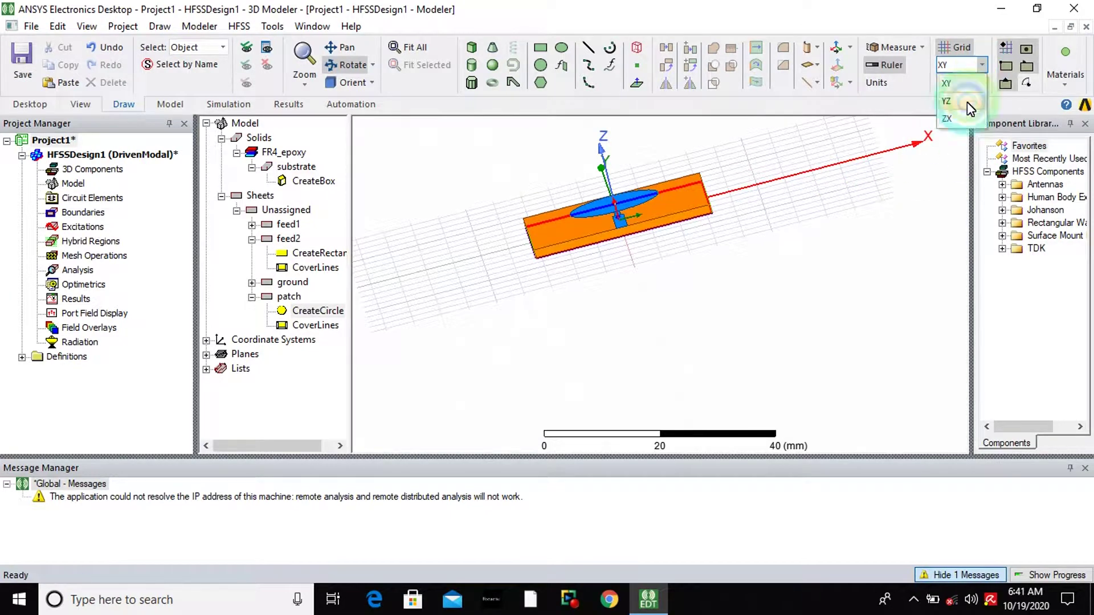
click(959, 121)
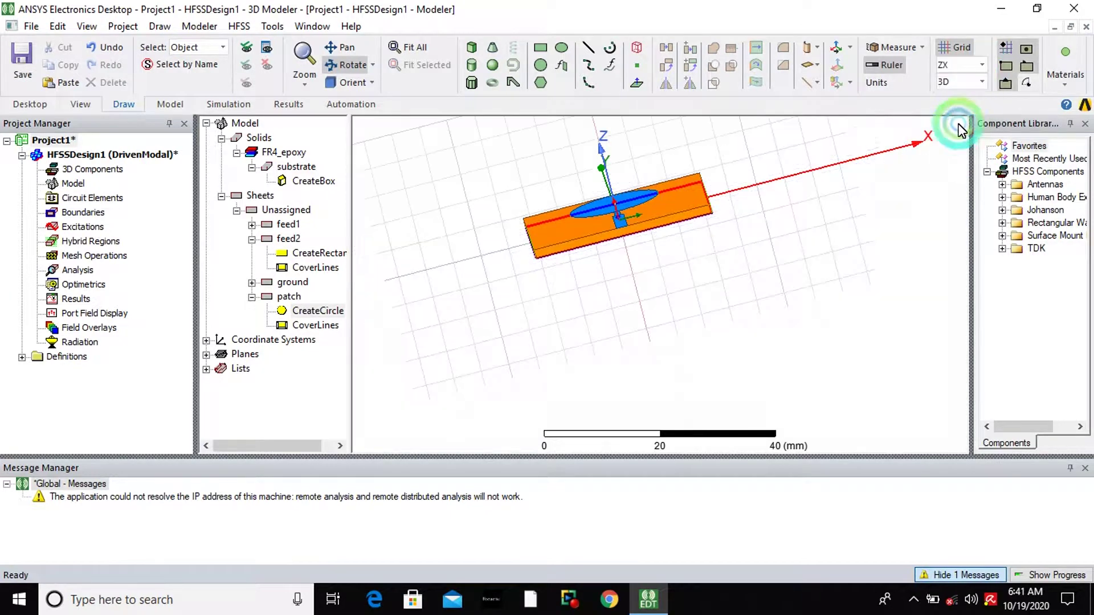
Step: Draw a rectangle about 6 mm by 1.6 mm across the substrate's edge face, starting at the feed line's end corner (-1, -16, 1.6)
click(541, 48)
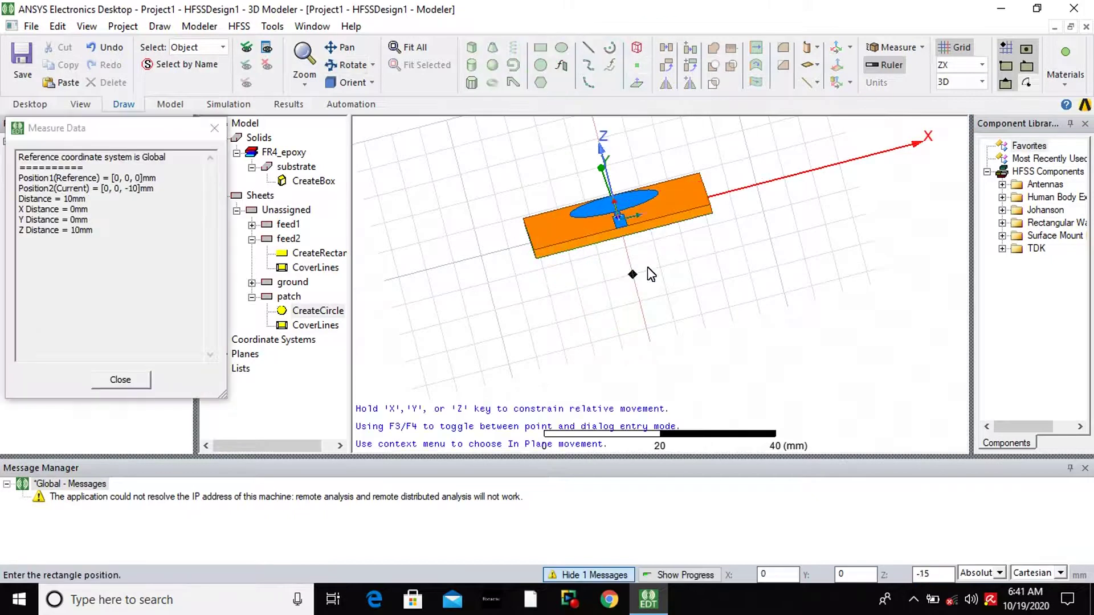
click(618, 232)
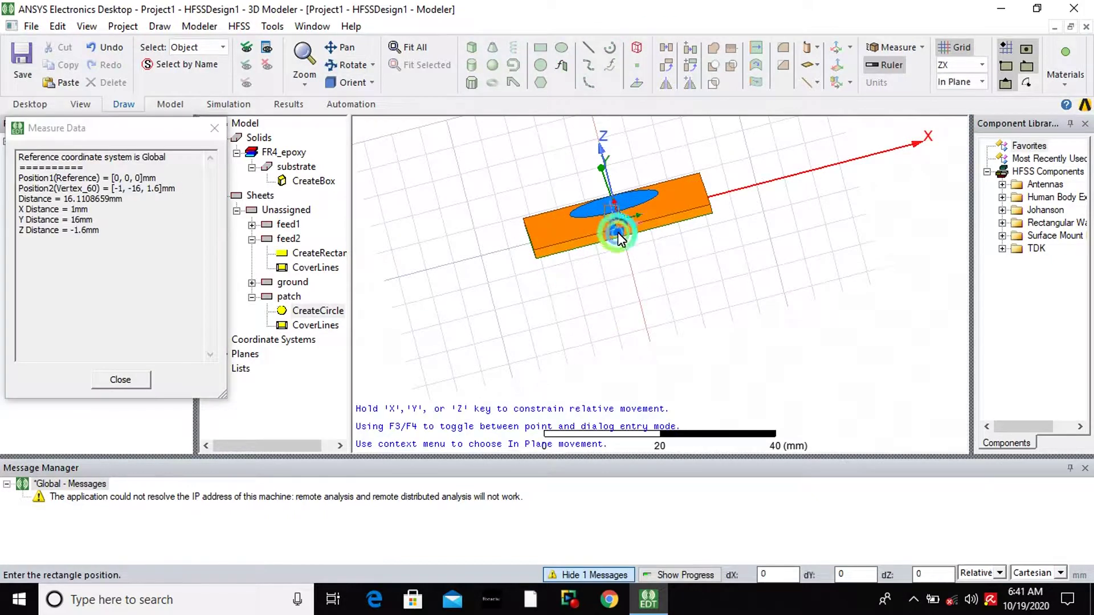
click(643, 247)
scroll(642, 248, up, 3)
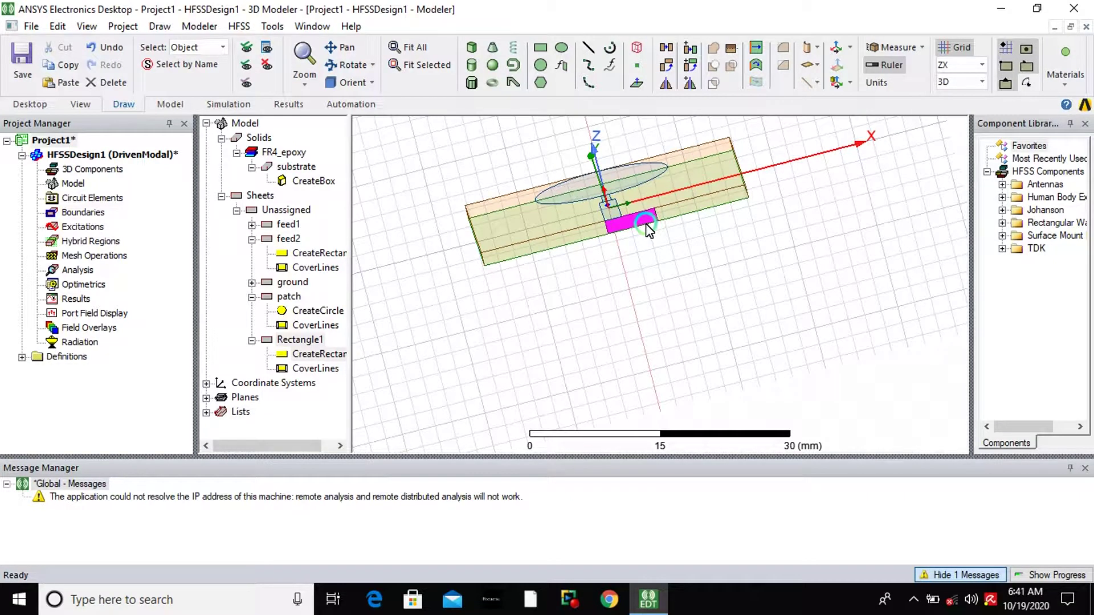
Step: Rename the new rectangle as port and set its color to blue (RGB 0, 128, 255)
double_click(307, 340)
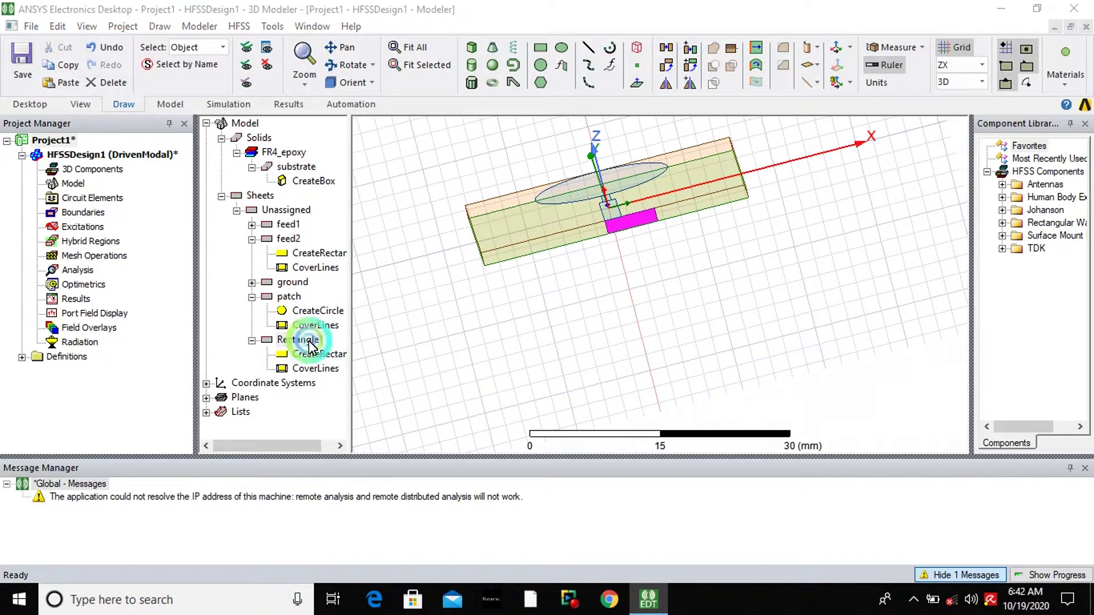
click(418, 212)
text(port)
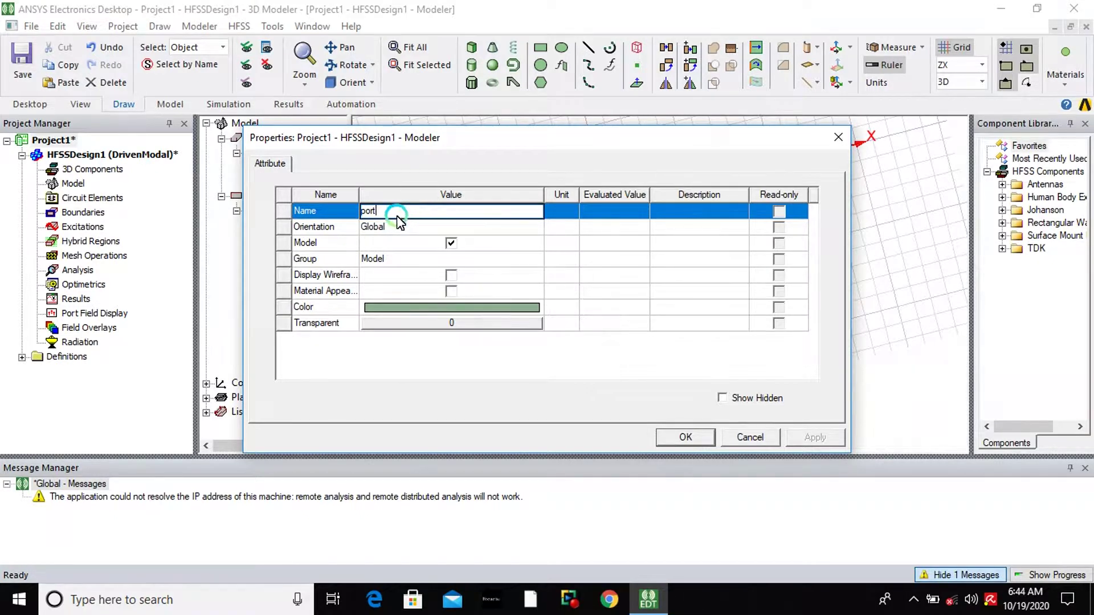
click(422, 308)
click(488, 209)
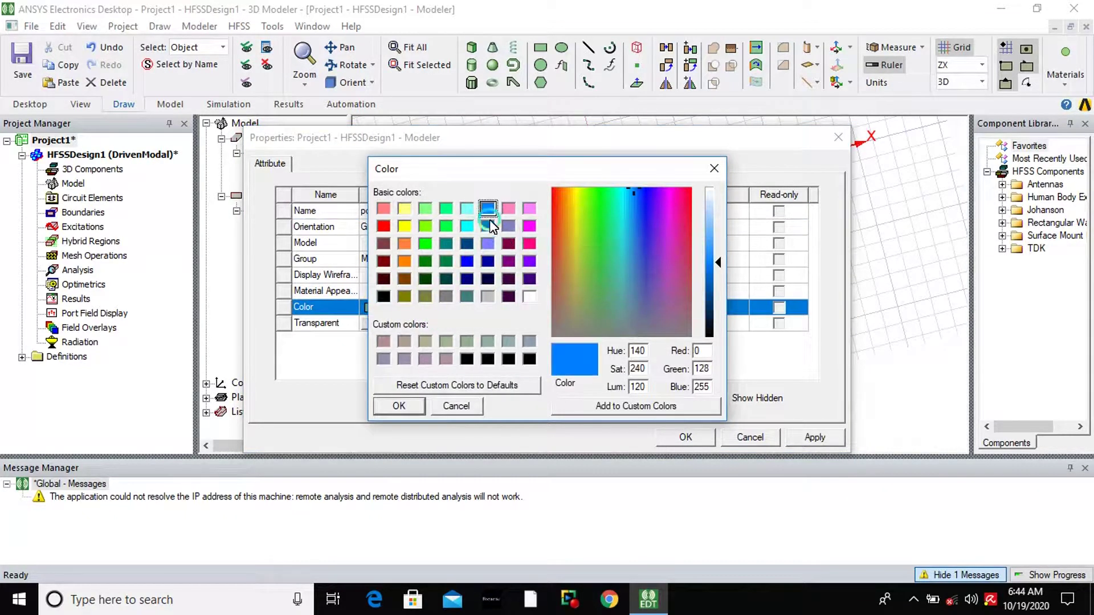
click(418, 404)
click(810, 437)
click(706, 435)
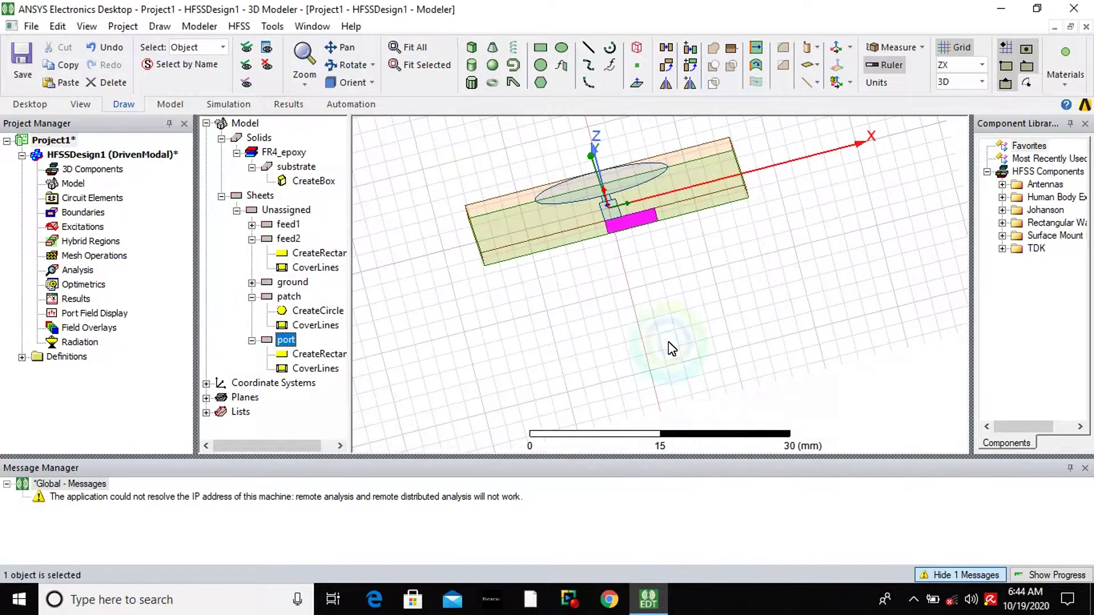
Step: Set the port rectangle's X size to 2 mm
double_click(319, 354)
click(416, 244)
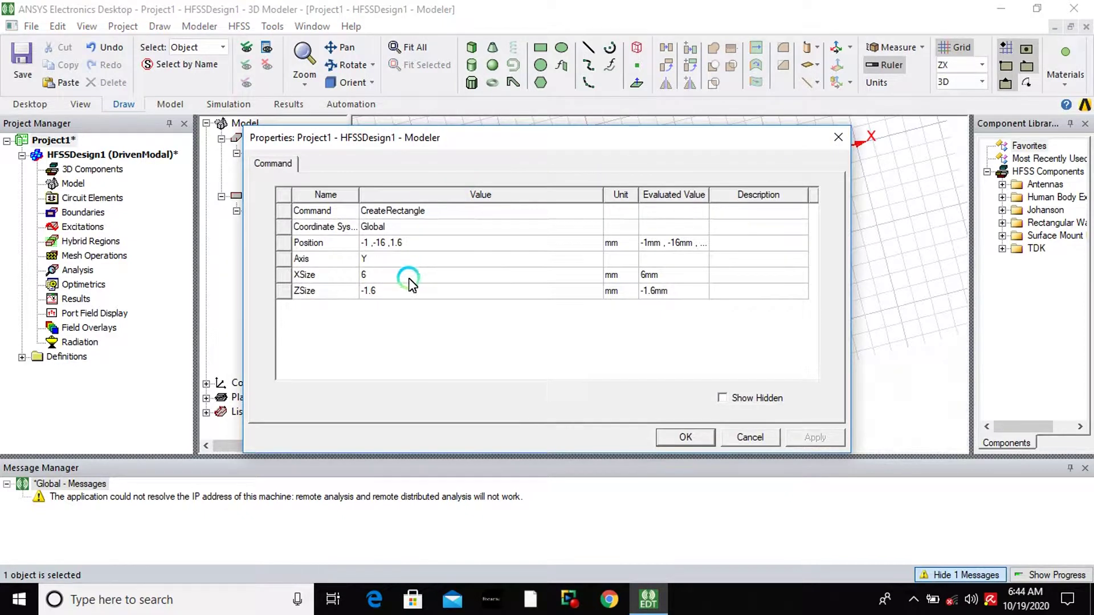
double_click(411, 275)
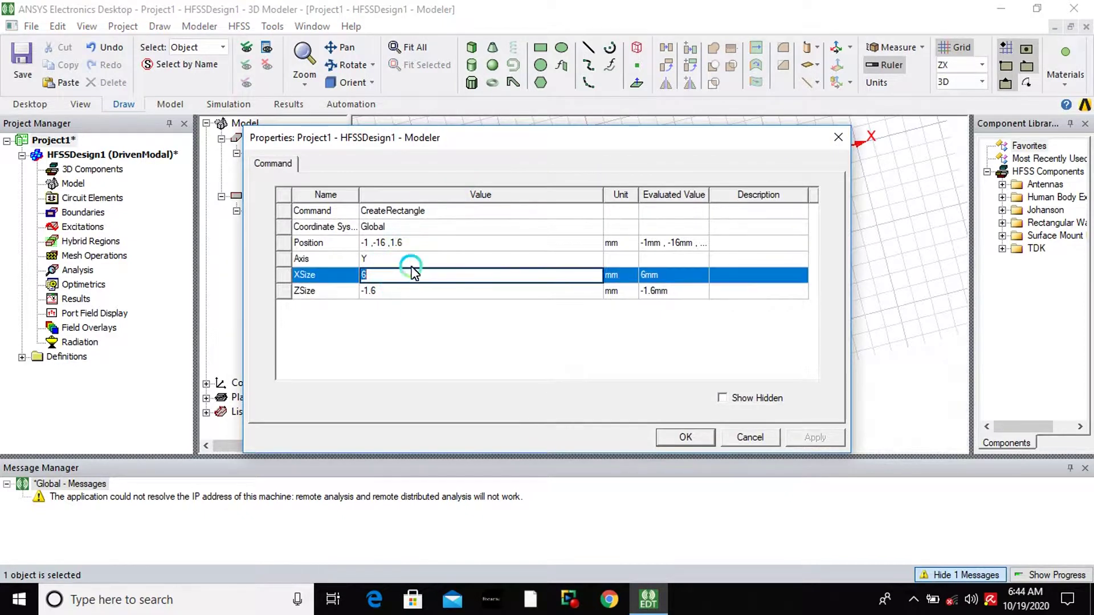
text(2)
click(685, 437)
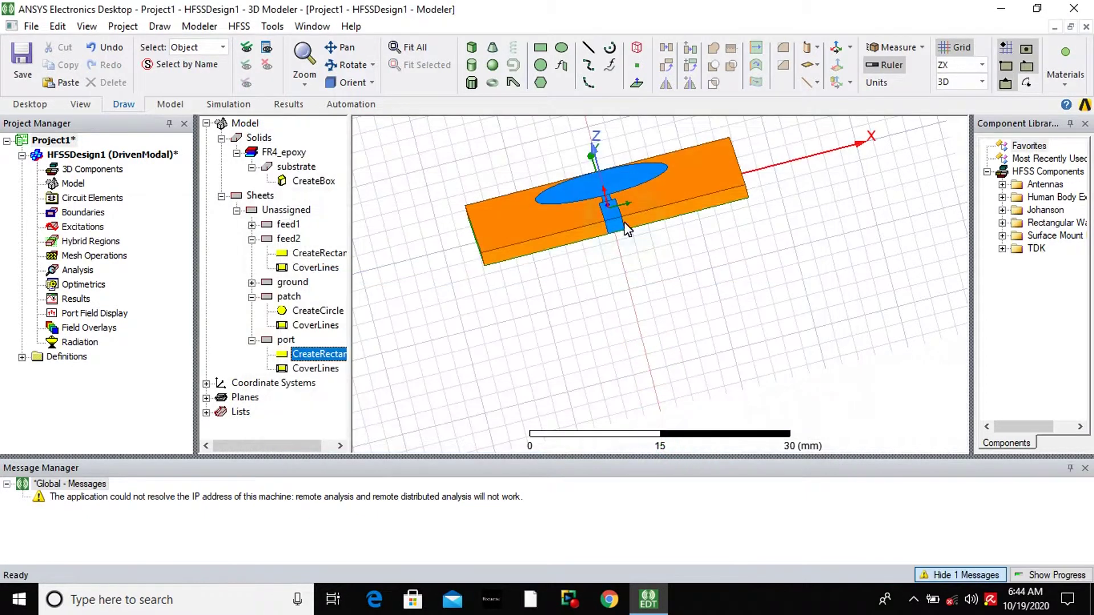
Step: Start a lumped port excitation on the port sheet with name 1 and a full port impedance of 50 ohm
scroll(620, 206, up, 4)
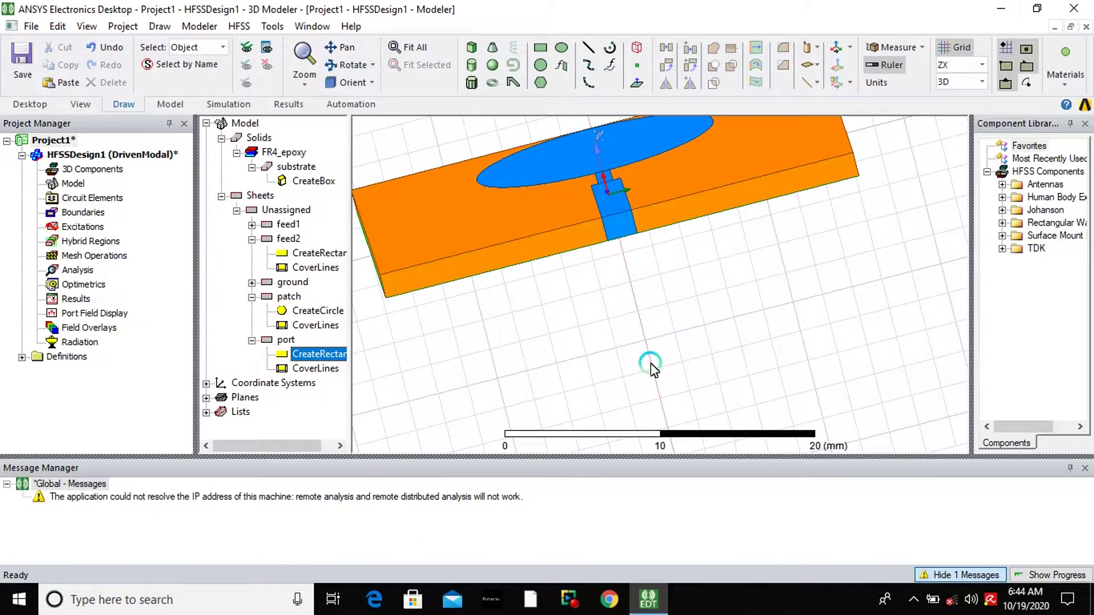
right_click(287, 340)
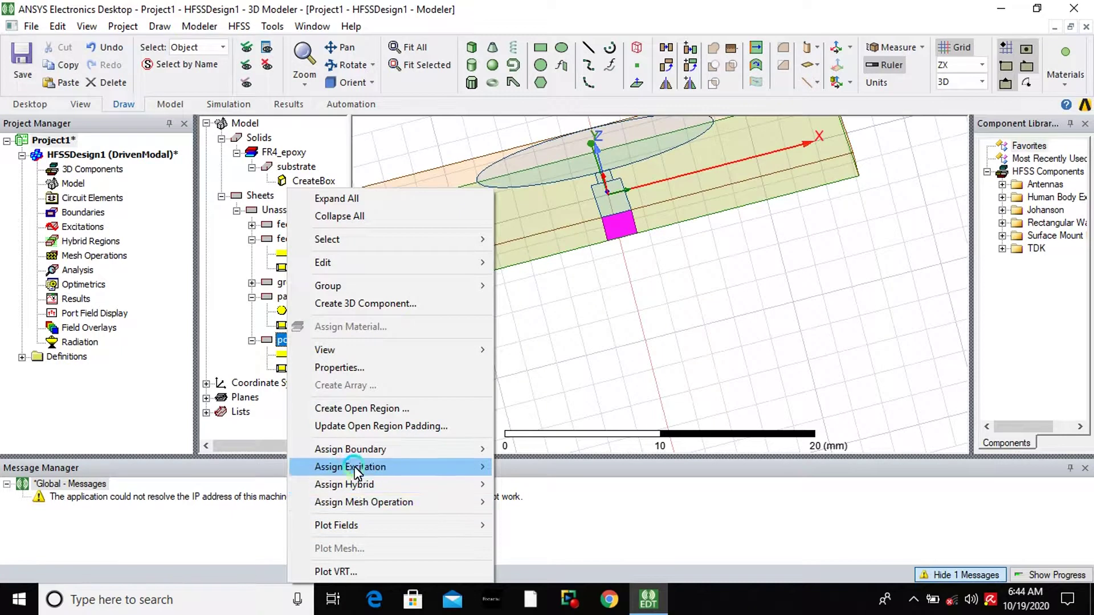
mouse_move(353, 466)
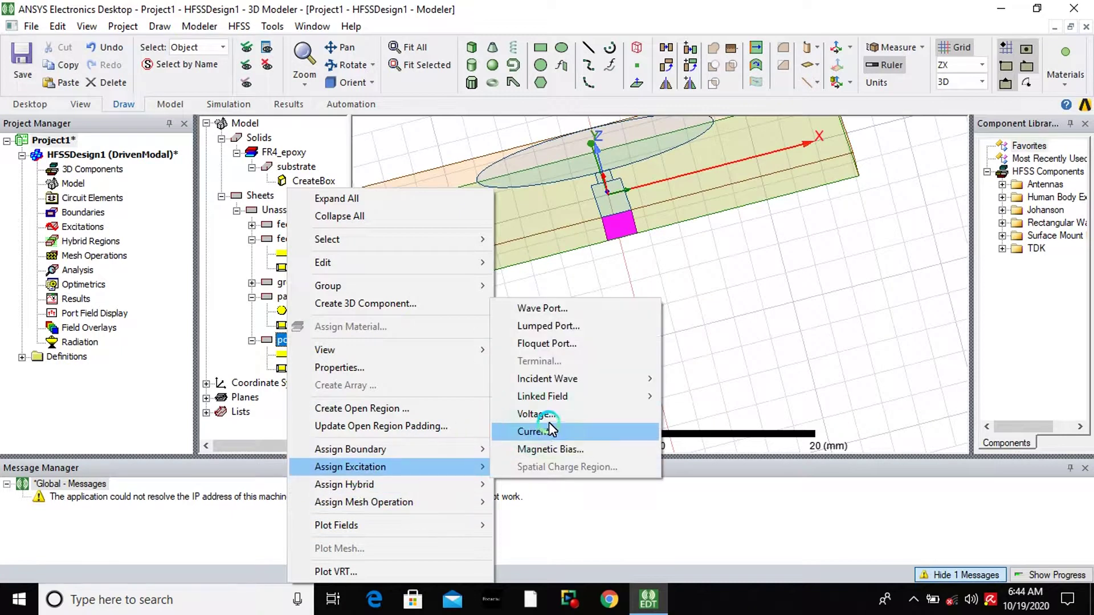
click(559, 327)
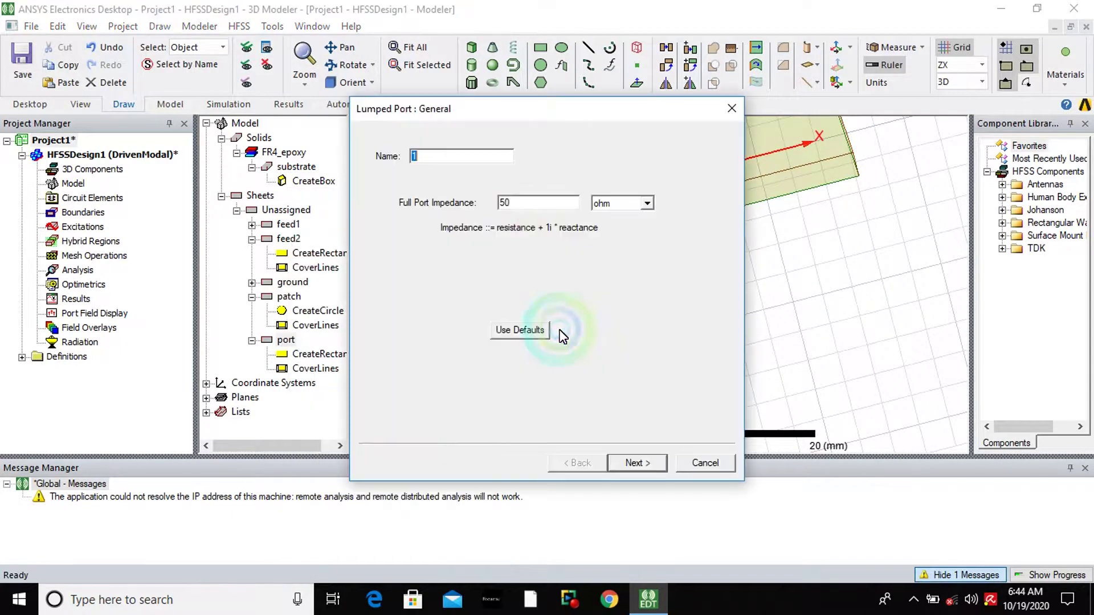
click(654, 462)
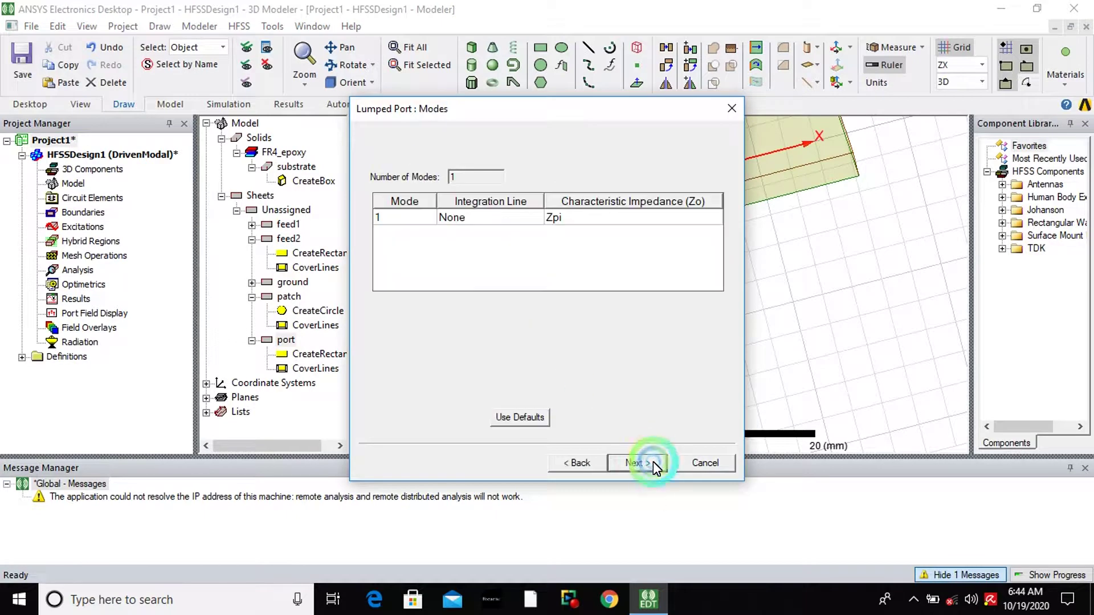
Step: Define the integration line for mode 1 from the port's lower edge midpoint to its upper edge midpoint and finish the lumped port
click(488, 218)
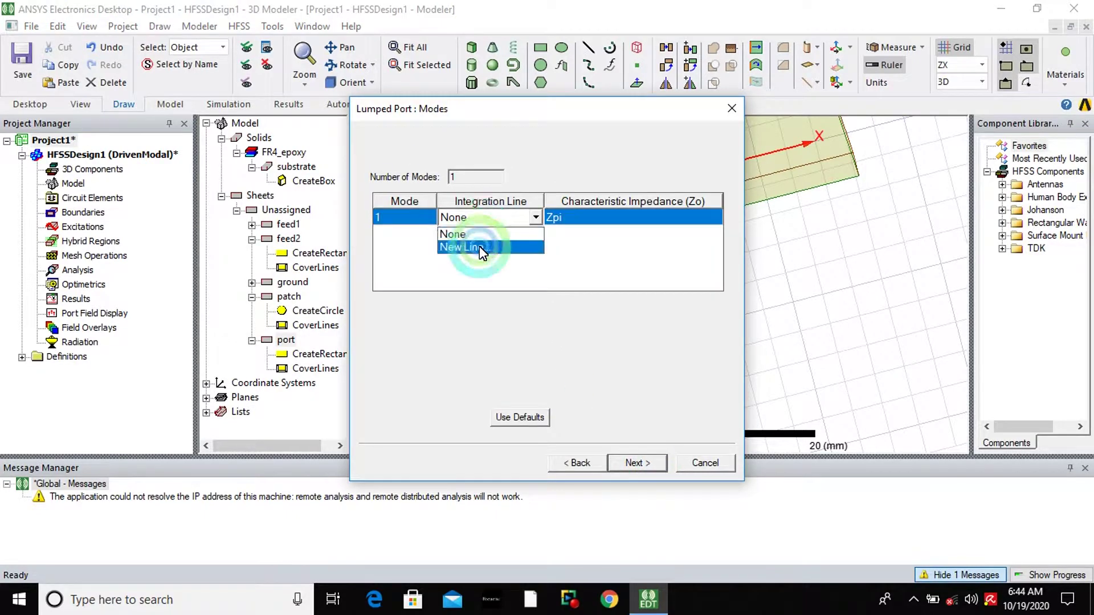
click(480, 246)
click(623, 252)
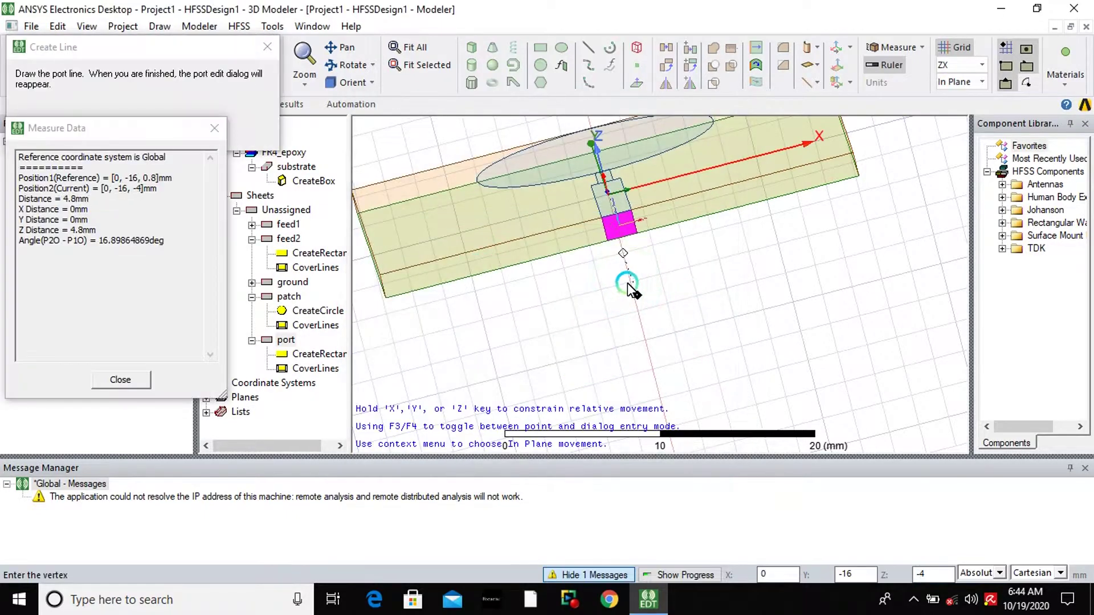
click(620, 235)
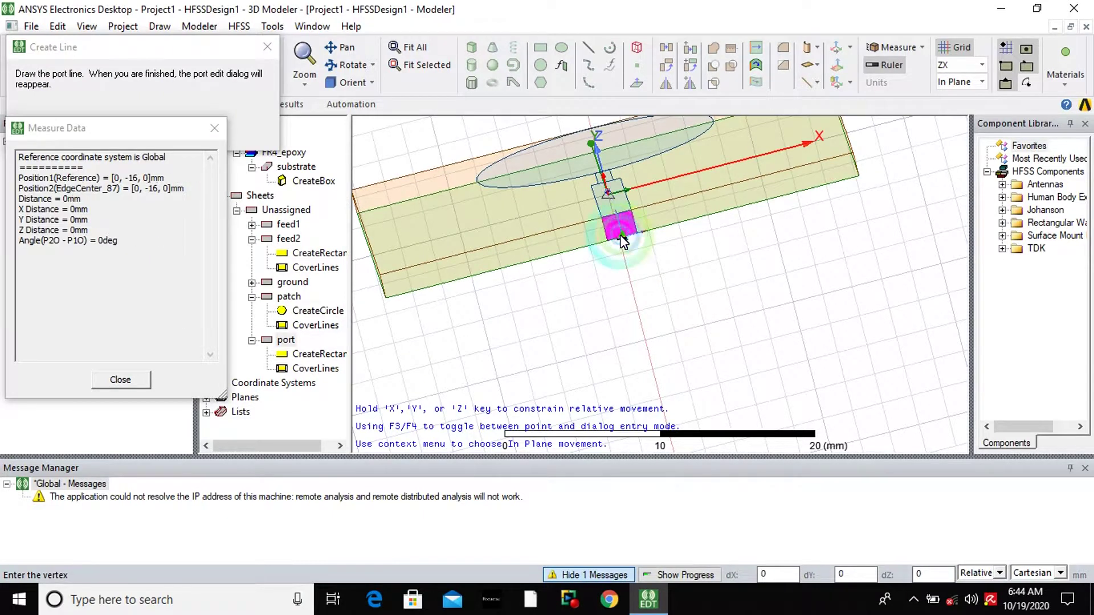
click(618, 219)
click(650, 463)
click(650, 463)
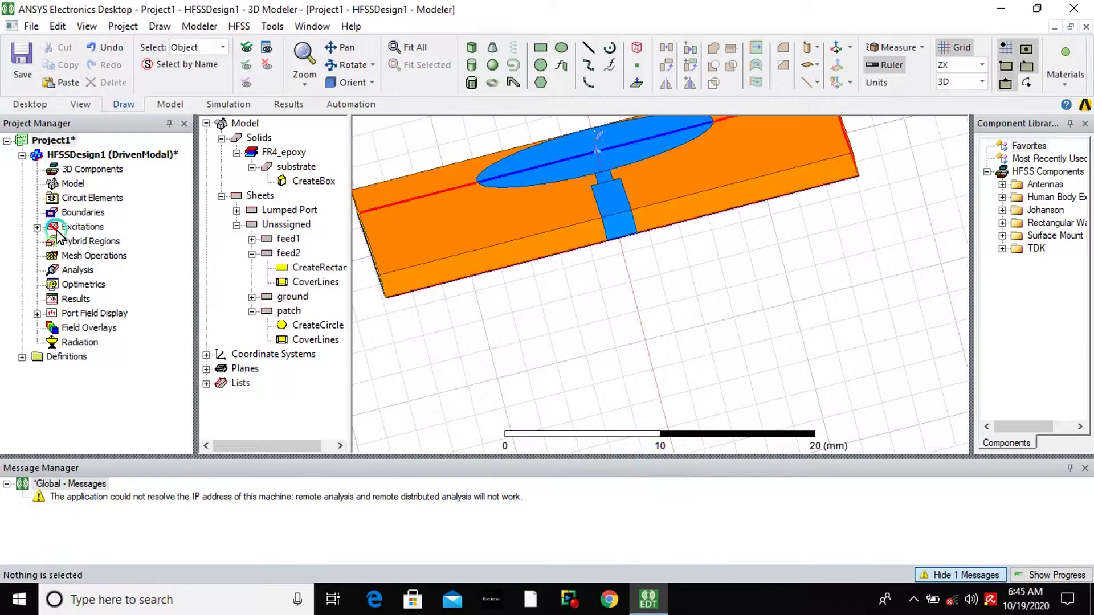
Step: Highlight lumped port excitation 1 in the model and examine its integration line at the substrate's edge
click(32, 226)
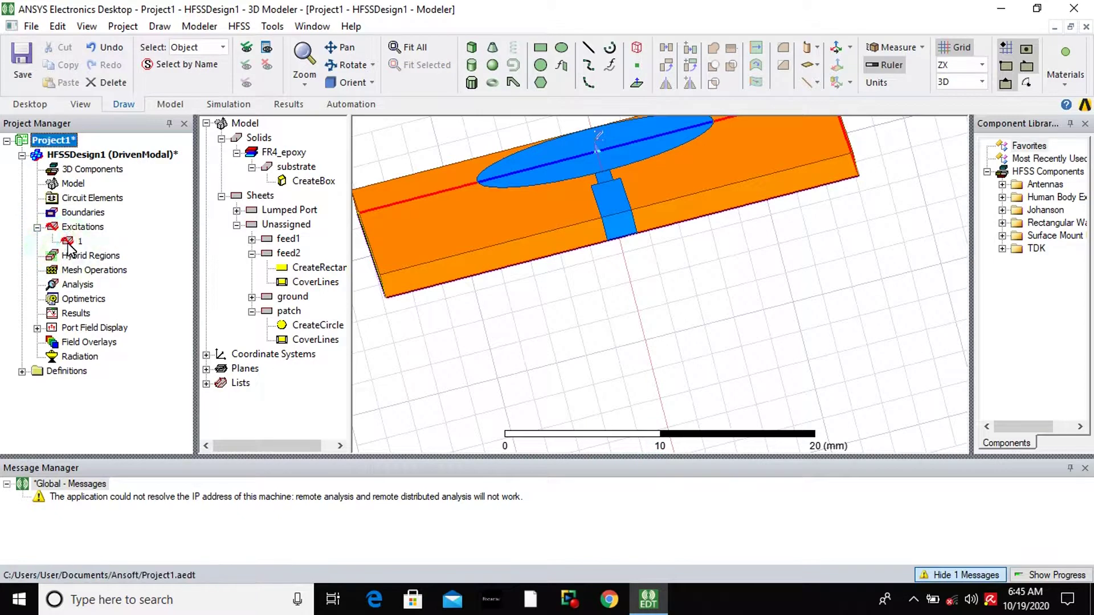
click(70, 241)
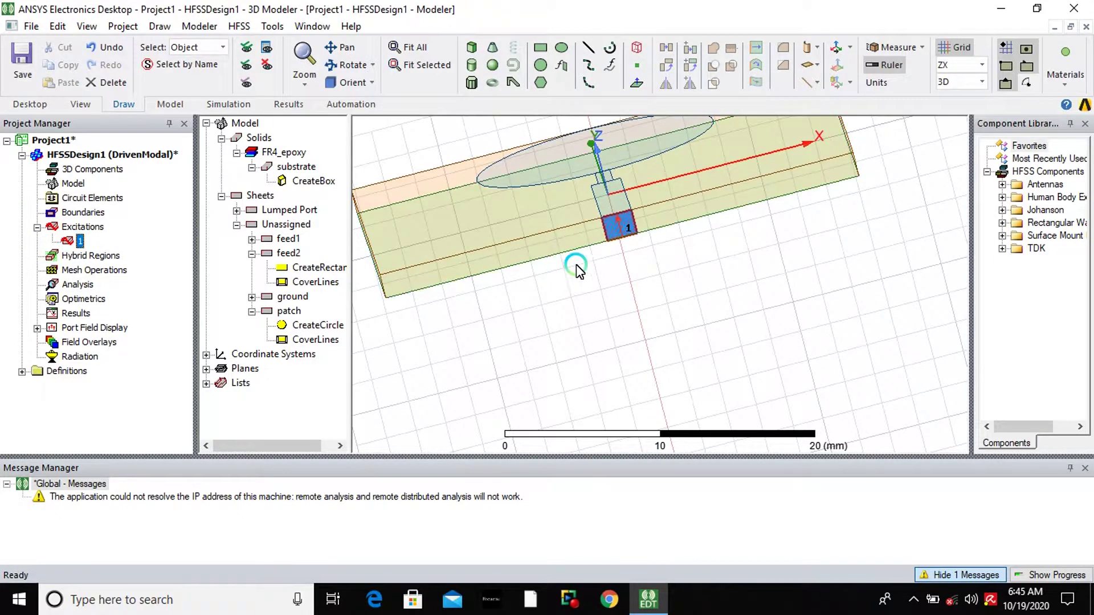
scroll(586, 293, up, 2)
scroll(585, 293, up, 1)
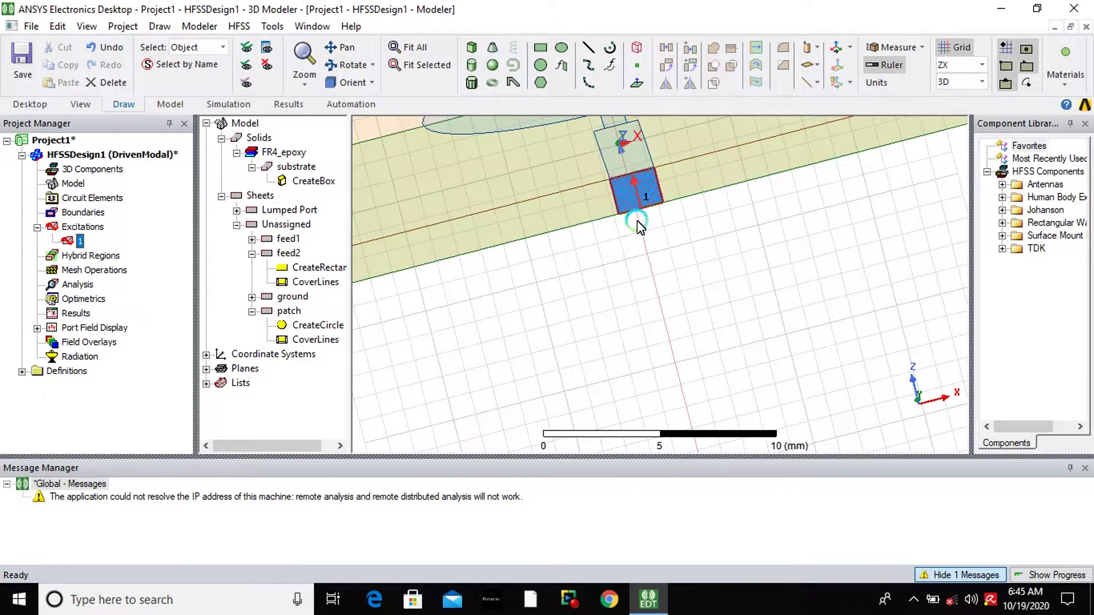
scroll(616, 273, down, 2)
scroll(598, 271, down, 5)
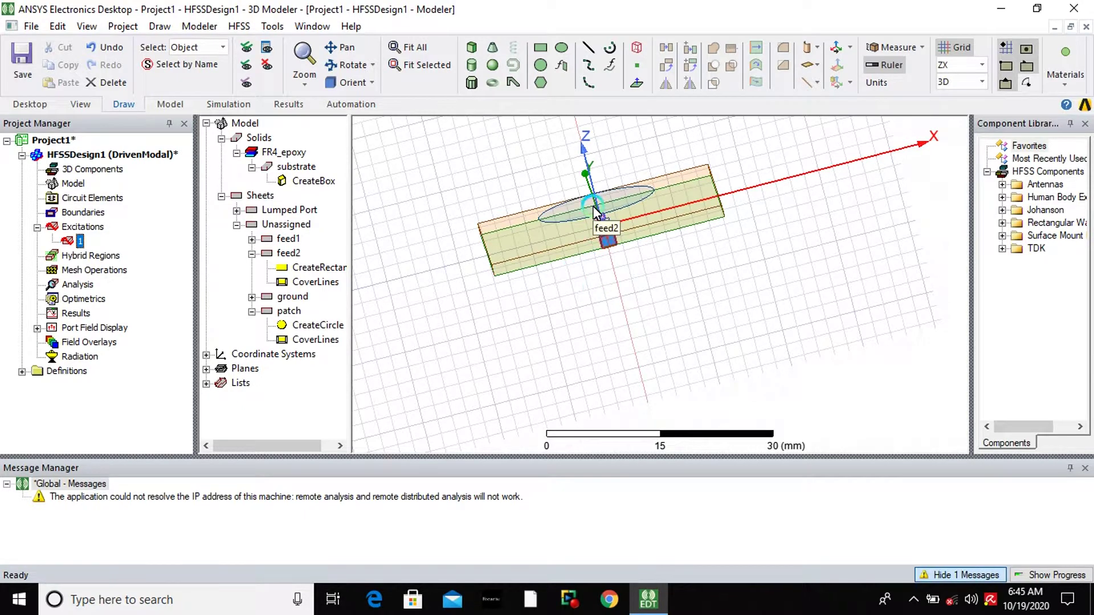
click(642, 265)
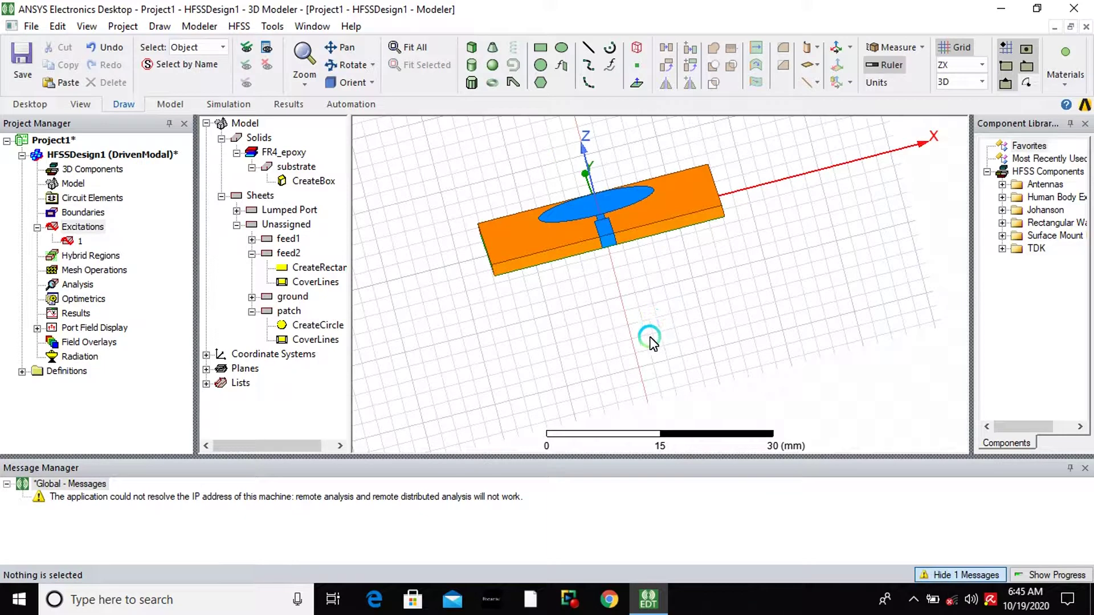
Step: Examine the joints between the circular patch, the two feed sections and the port from the front
click(355, 67)
drag(710, 201, 630, 293)
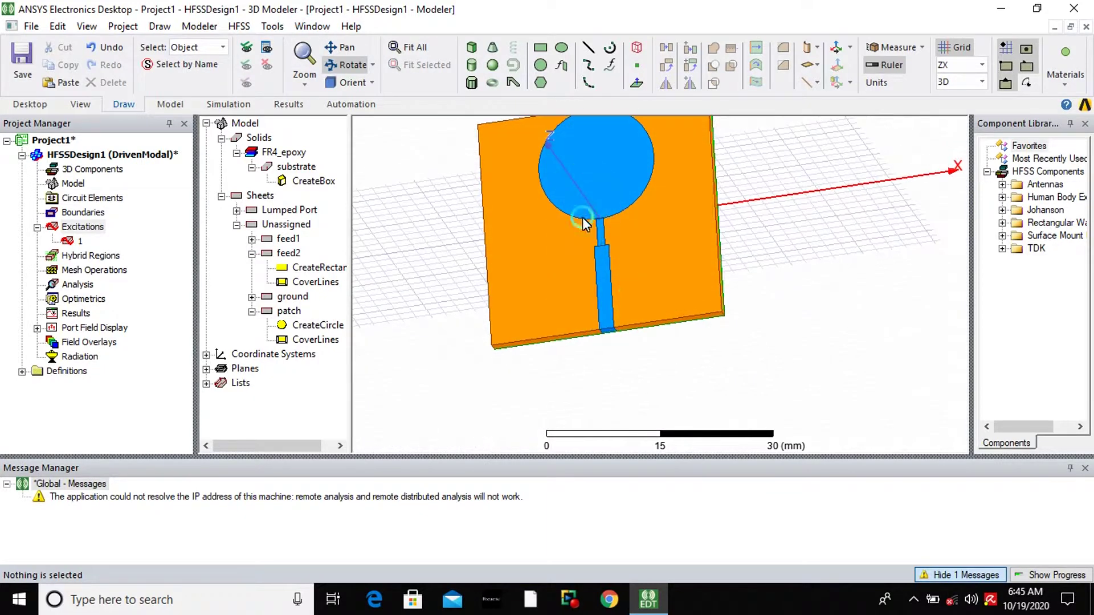
click(606, 339)
click(618, 257)
scroll(610, 256, up, 3)
click(593, 218)
click(626, 173)
click(593, 175)
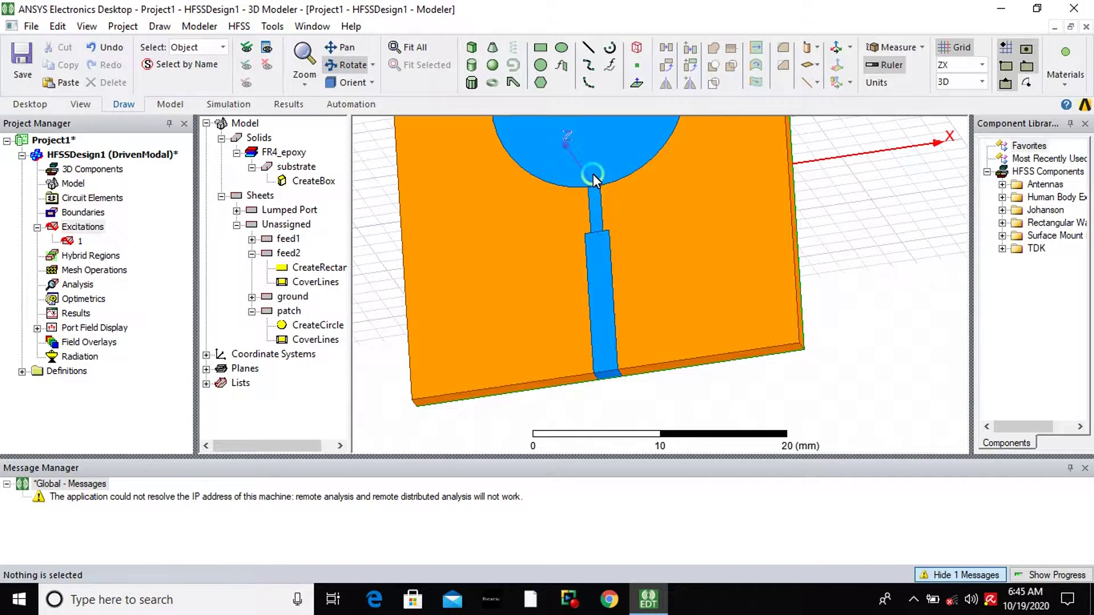
click(597, 344)
click(600, 117)
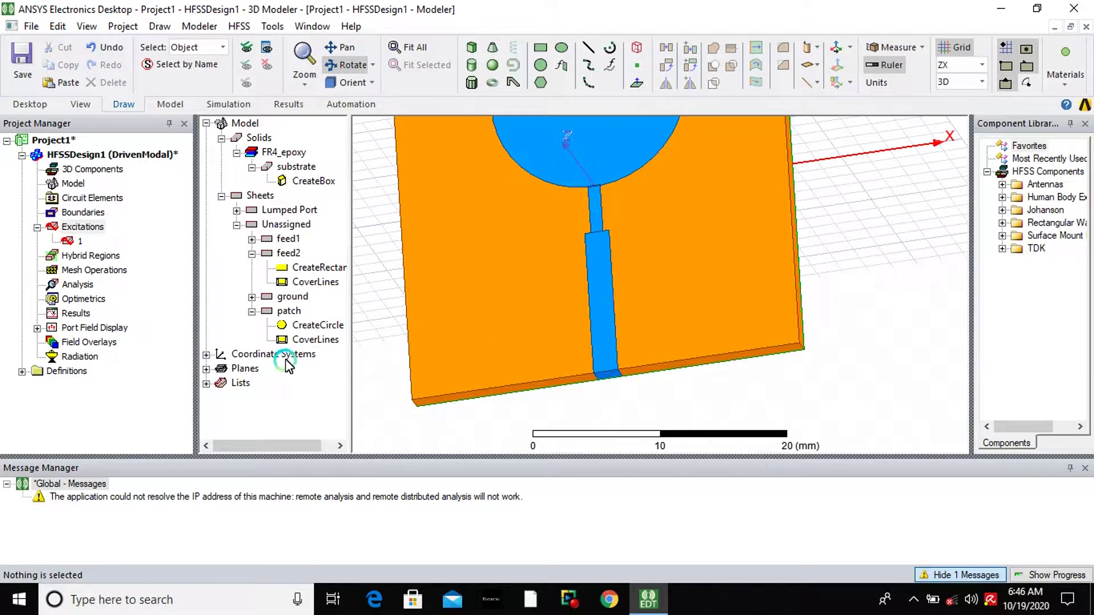
Step: Unite the patch, feed1 and feed2 sheets into a single object
click(292, 313)
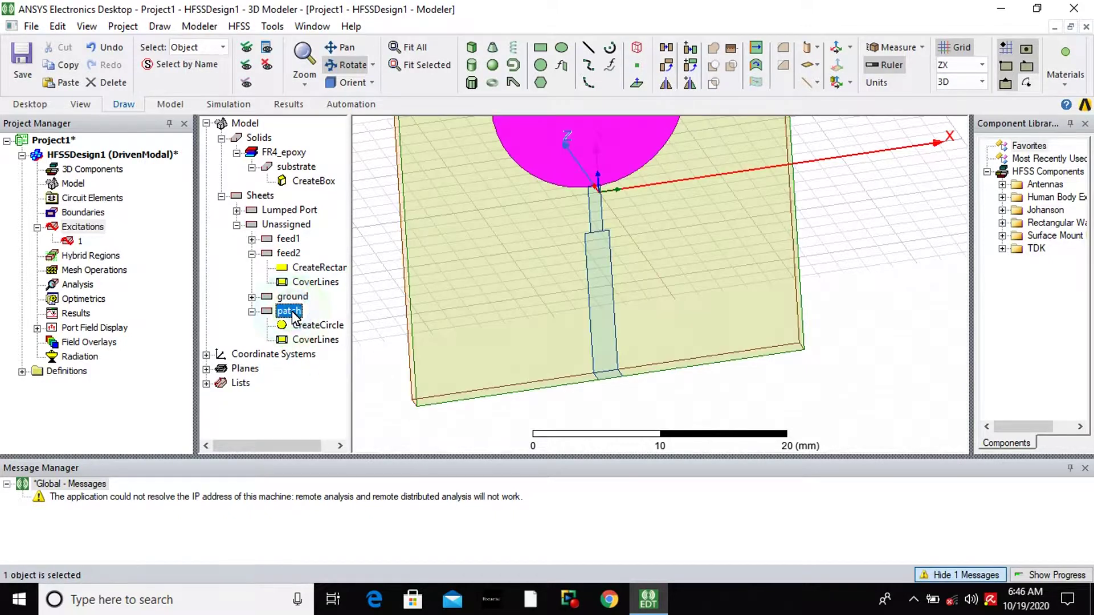
click(301, 242)
ctrl+click(295, 255)
right_click(293, 255)
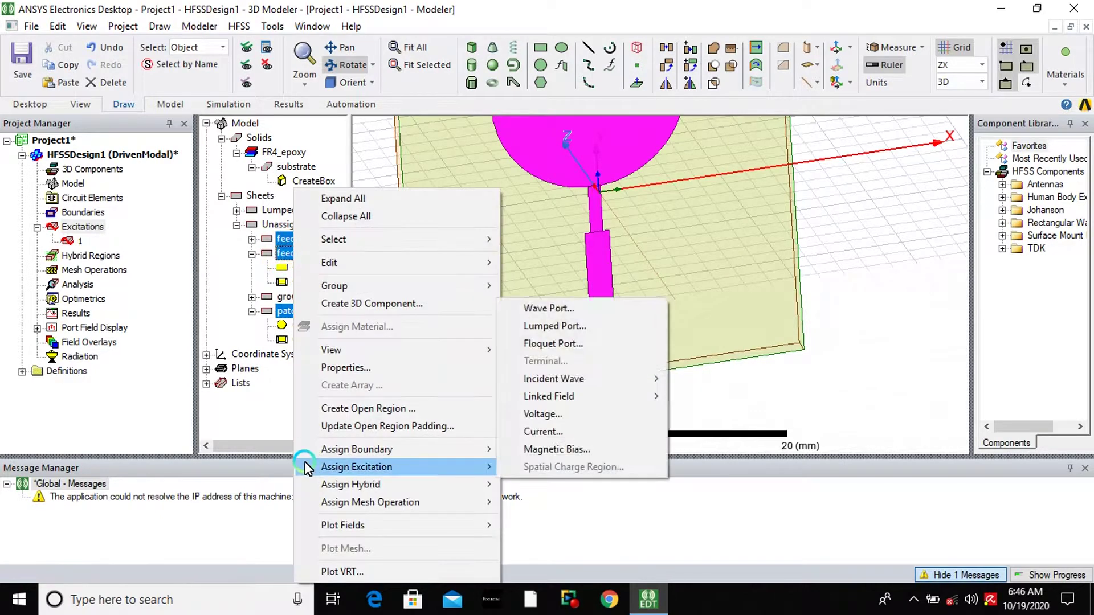
click(344, 262)
click(586, 420)
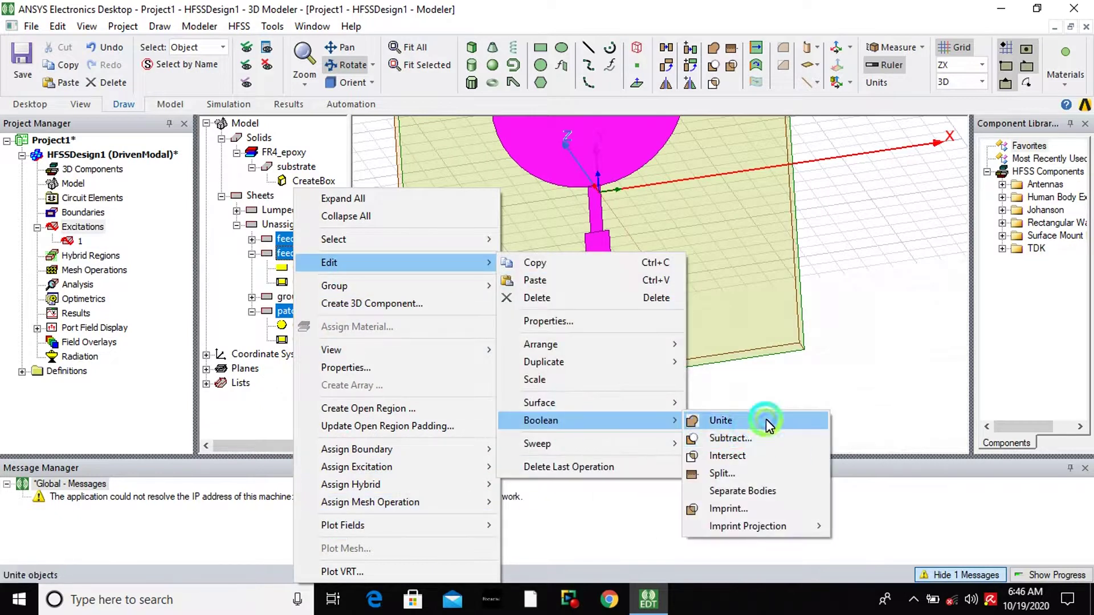
click(766, 421)
Step: Assign a Perfect E boundary with the default settings to the united patch
scroll(670, 298, up, 2)
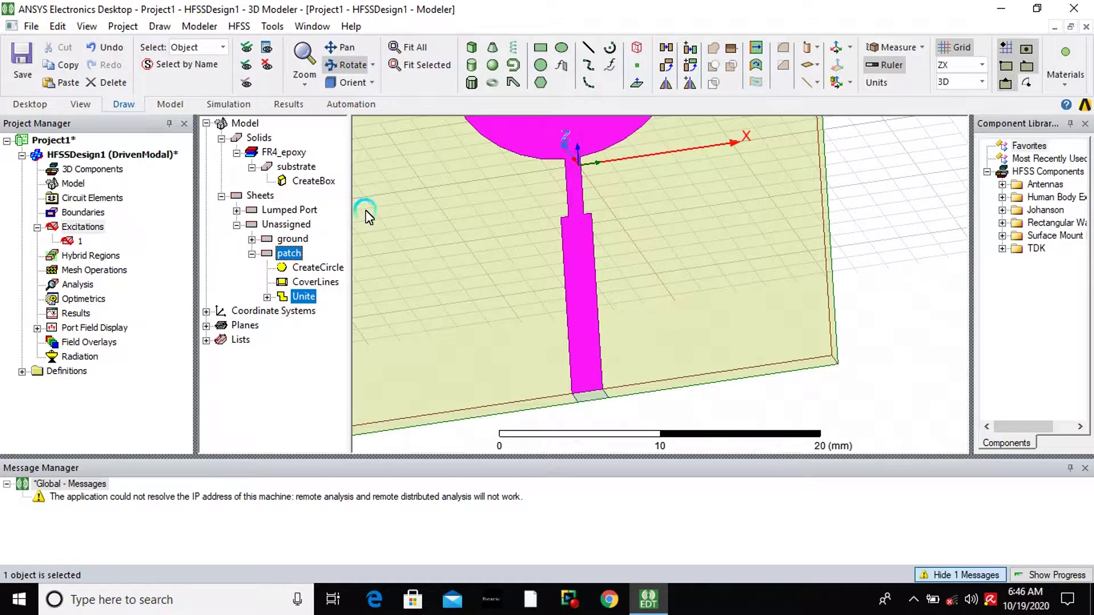
right_click(287, 257)
mouse_move(364, 456)
click(550, 350)
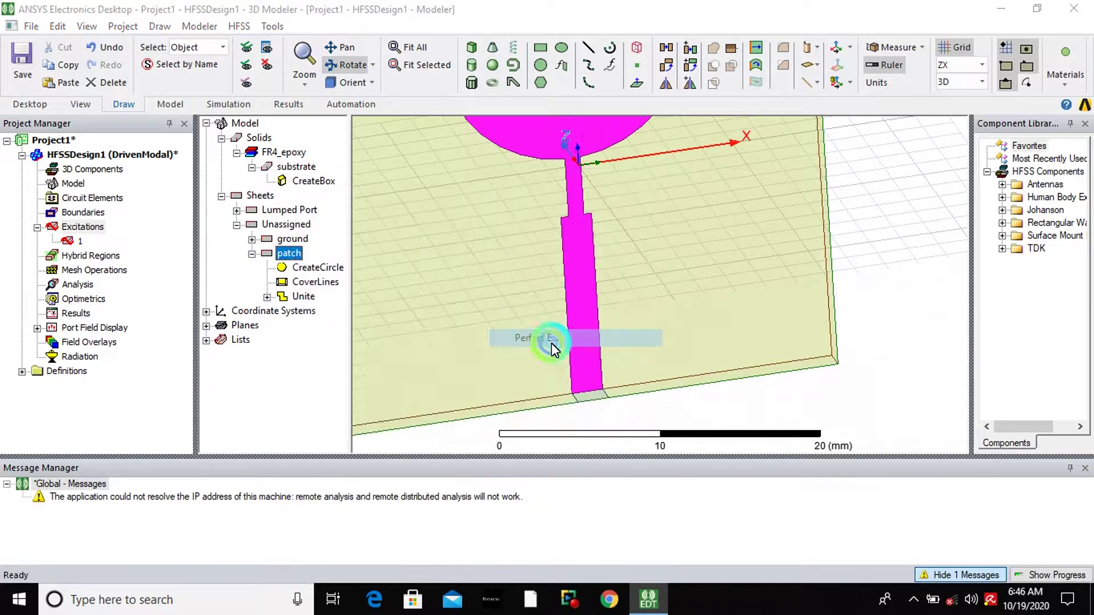
click(487, 420)
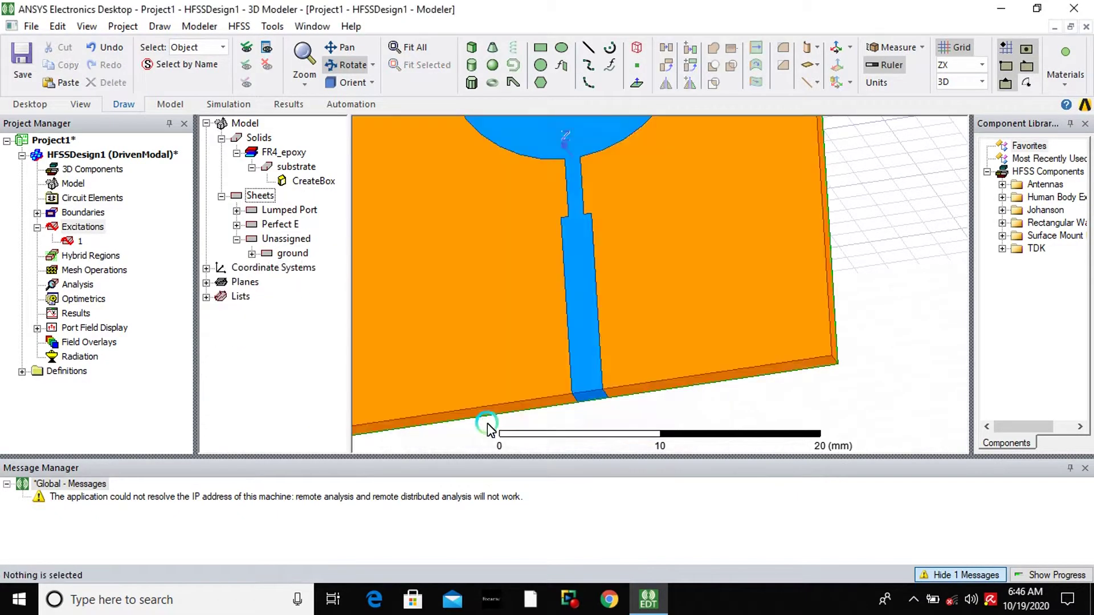
Step: Highlight the patch's Perfect E boundary in the model to check the area it covers
click(38, 213)
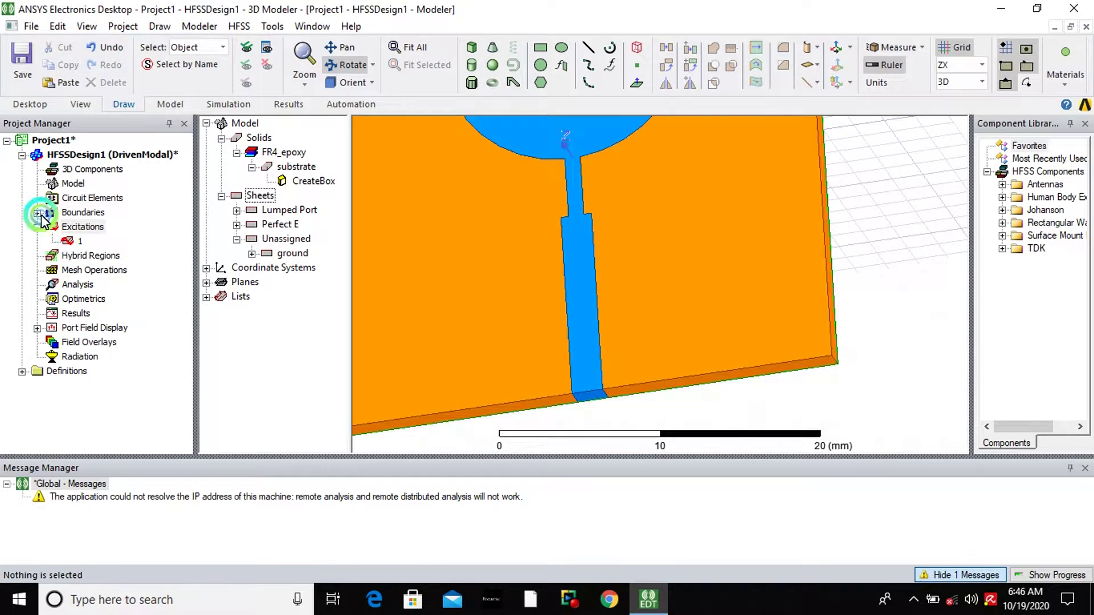
click(77, 239)
click(90, 227)
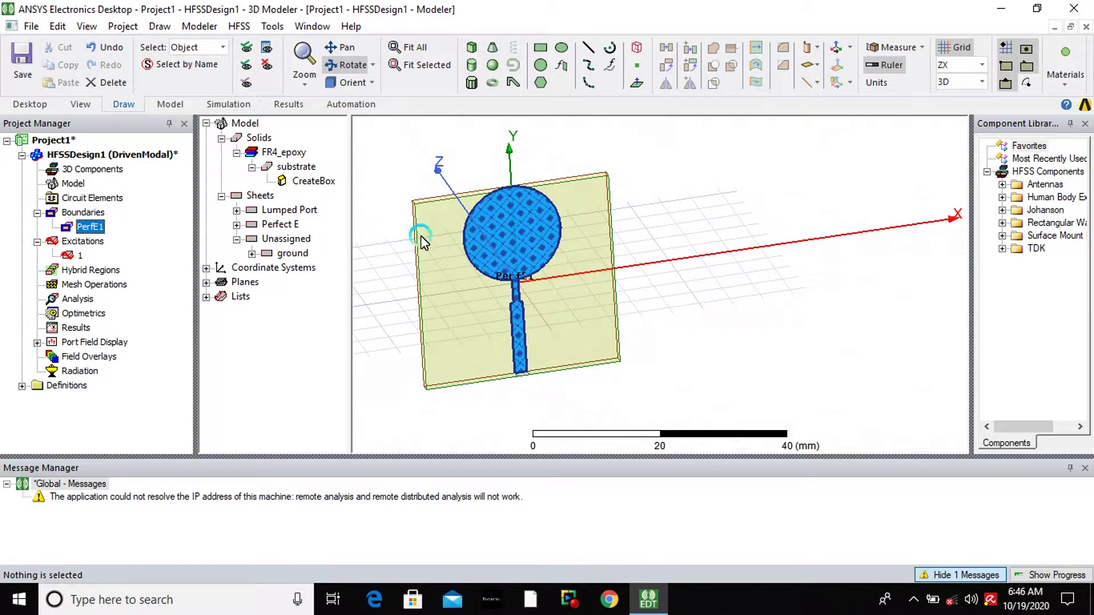
Step: Assign a Perfect E boundary with the default settings to the ground sheet
click(285, 253)
right_click(290, 253)
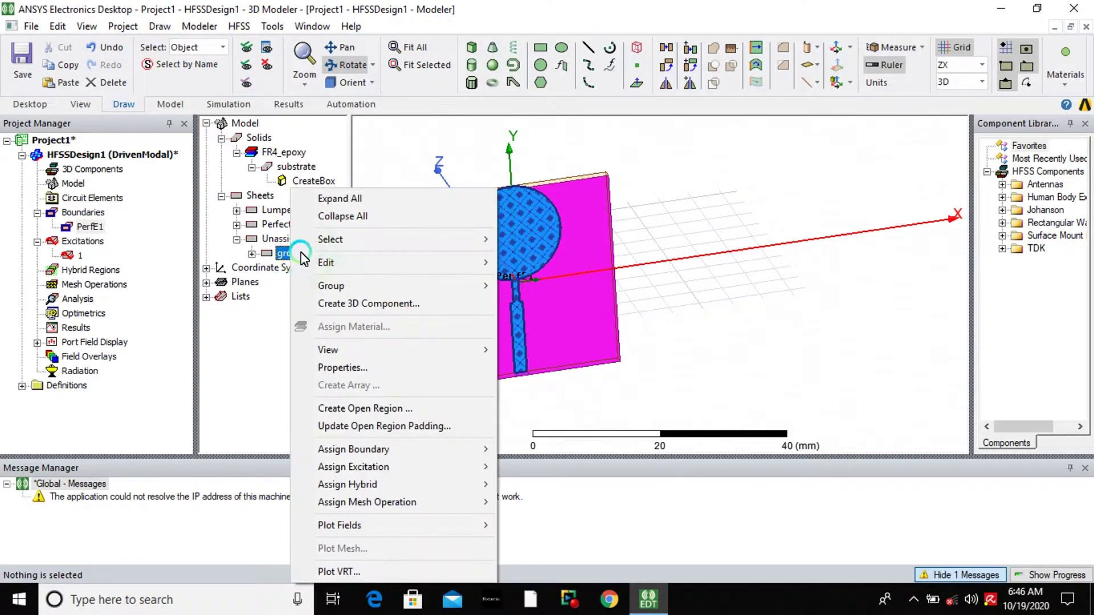
mouse_move(362, 450)
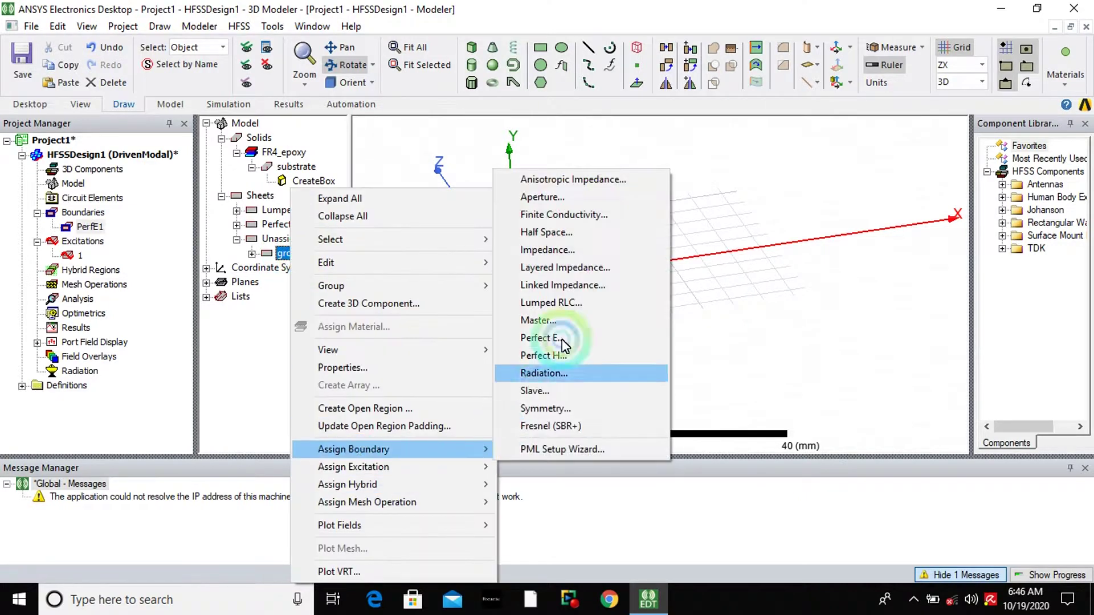
click(540, 339)
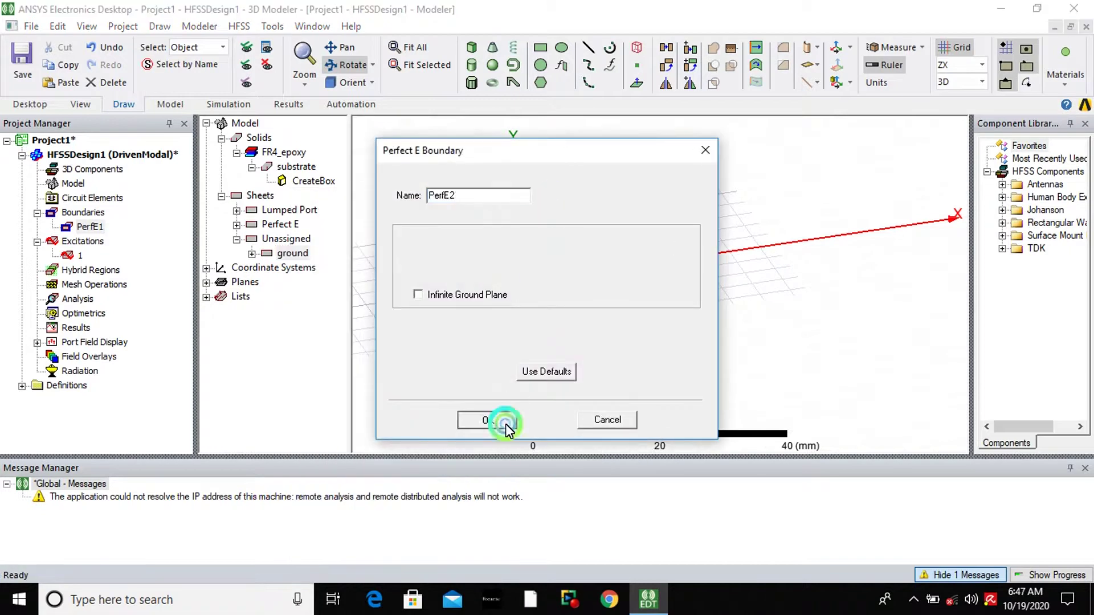
click(505, 424)
Step: Highlight the ground's Perfect E boundary in the model to check the area it covers
click(82, 242)
click(430, 354)
click(542, 432)
click(484, 364)
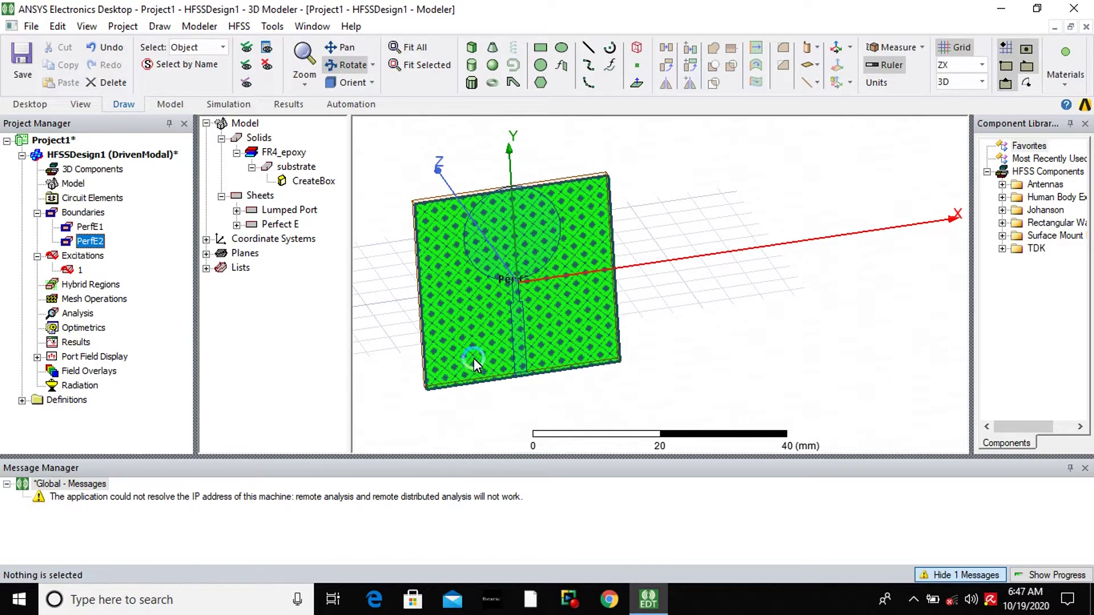
click(364, 326)
click(610, 216)
click(558, 282)
click(429, 337)
drag(438, 335, 468, 299)
Step: Create an open region around the antenna with an operating frequency of 8.4 GHz and a Radiation boundary
click(672, 179)
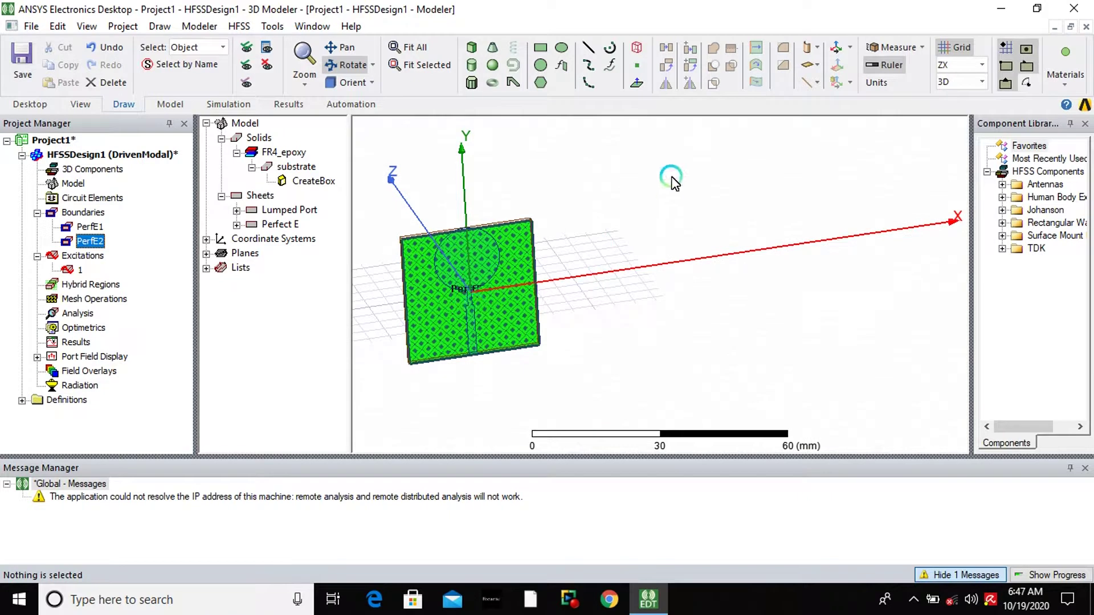
right_click(672, 179)
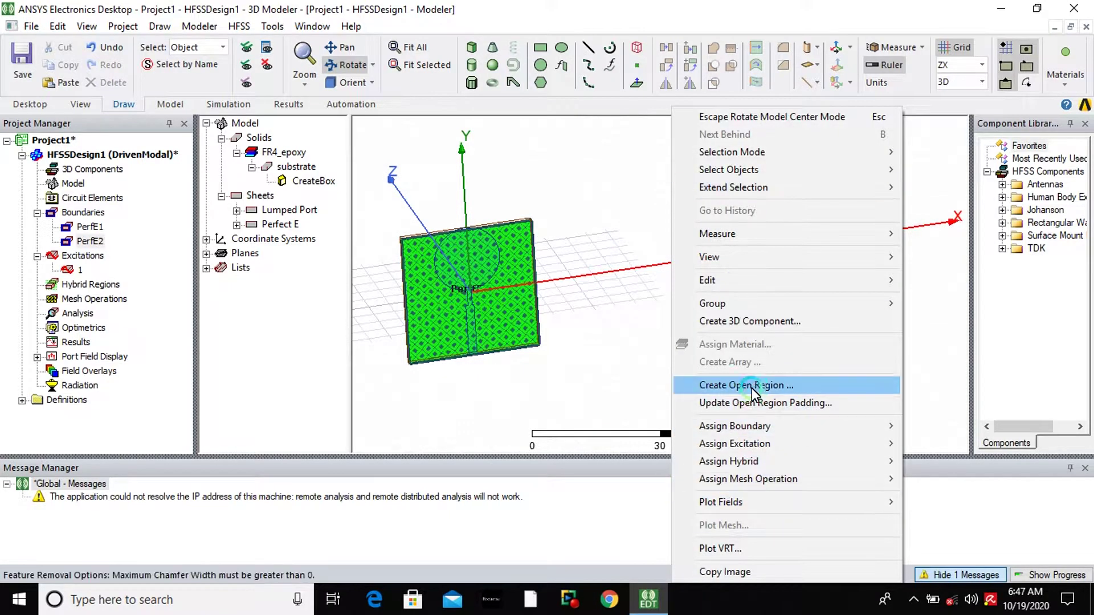
click(751, 387)
click(511, 214)
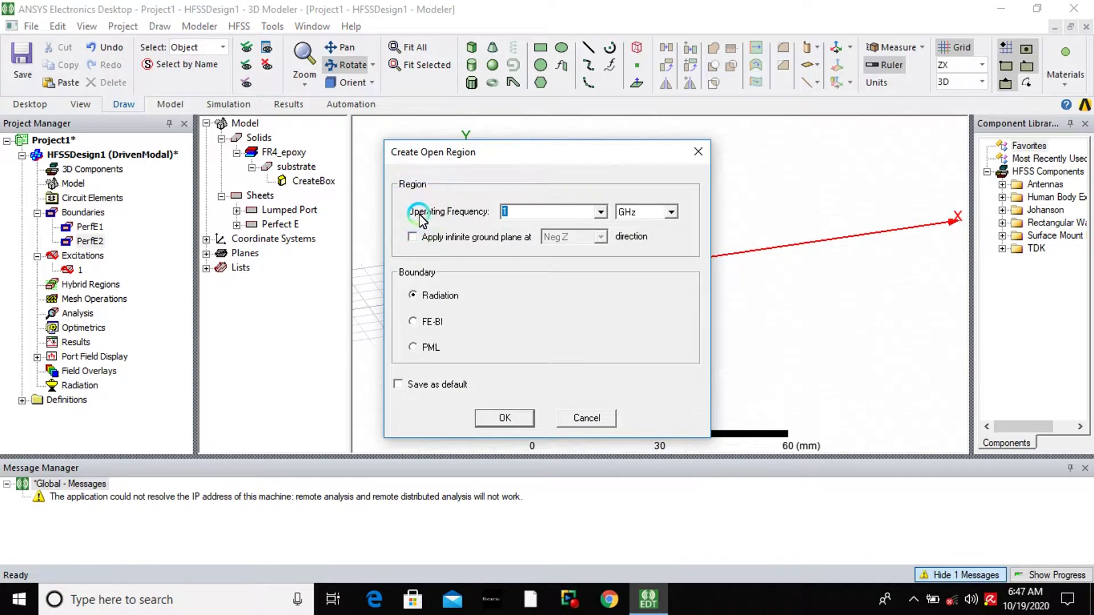
text(8.4)
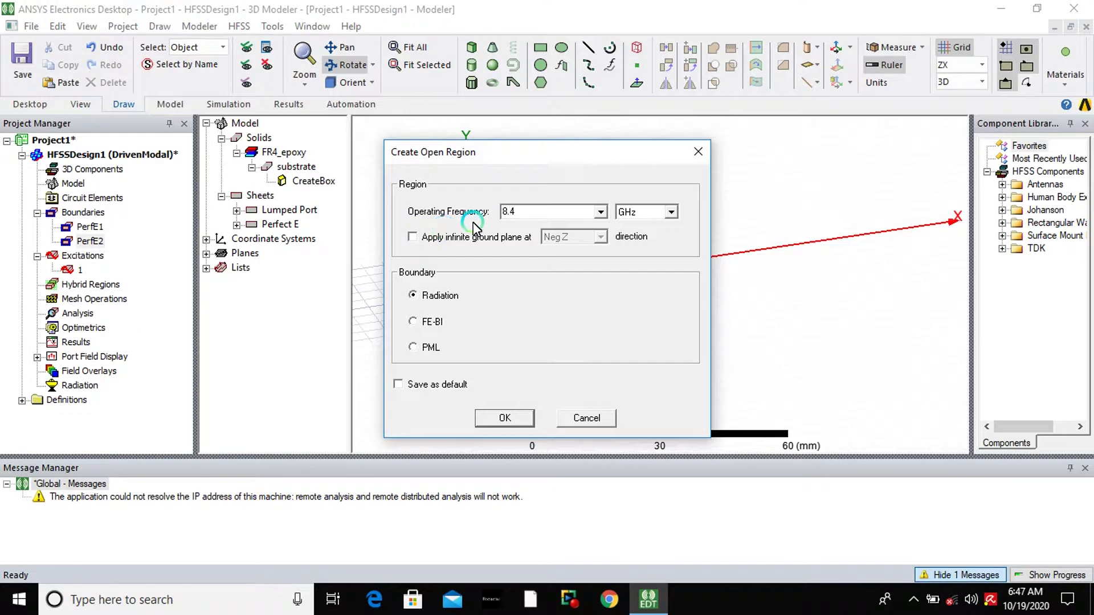
click(500, 421)
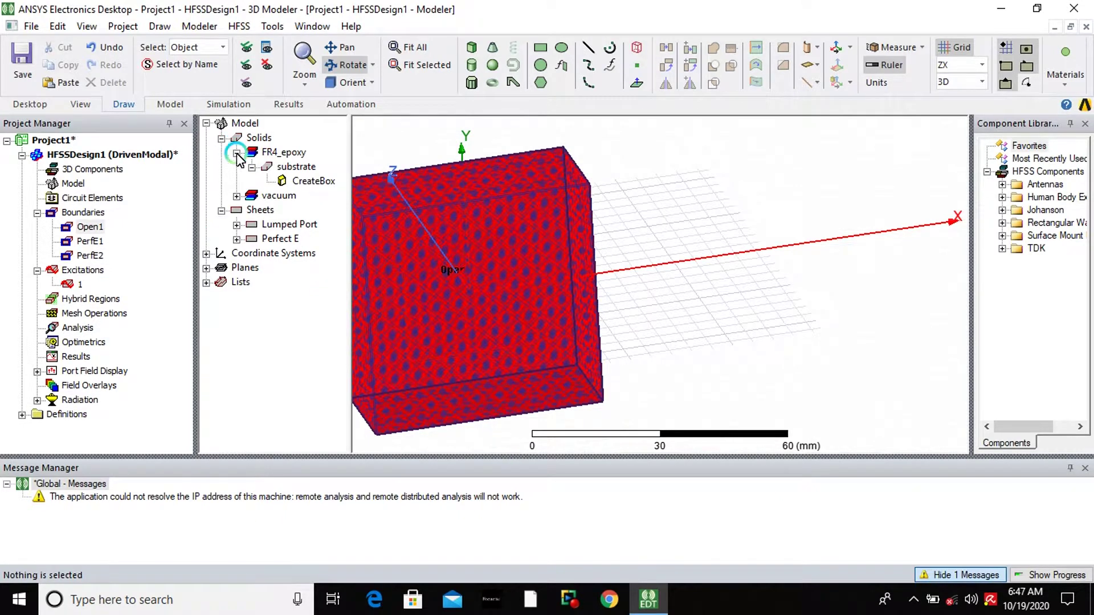
Step: Change the material of the RadiatingSurface region to air from the material library
click(236, 196)
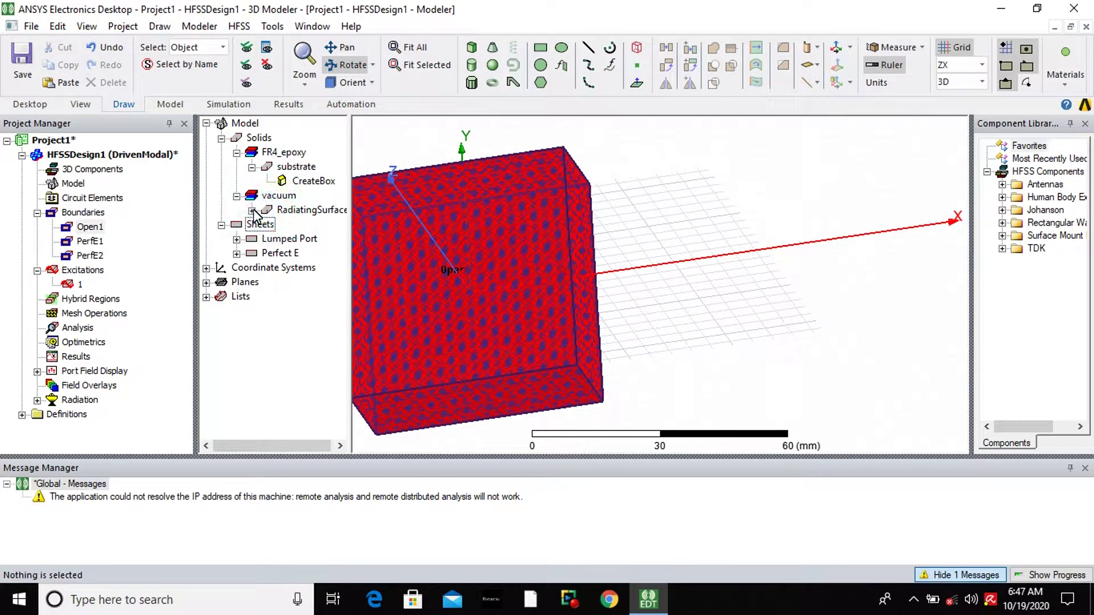
click(252, 210)
double_click(290, 210)
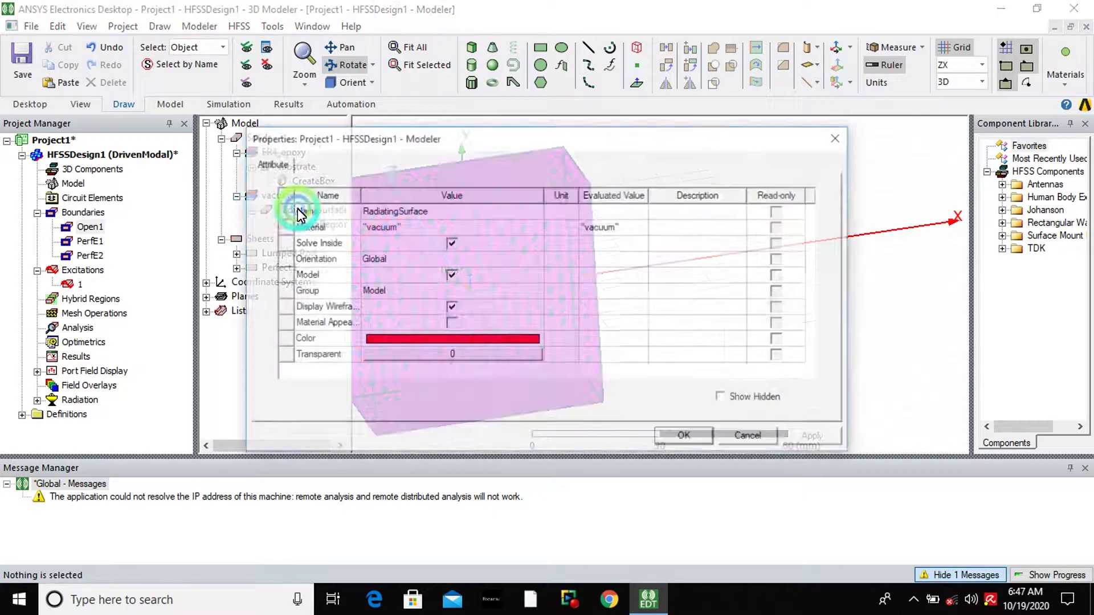
click(376, 226)
click(397, 226)
click(389, 250)
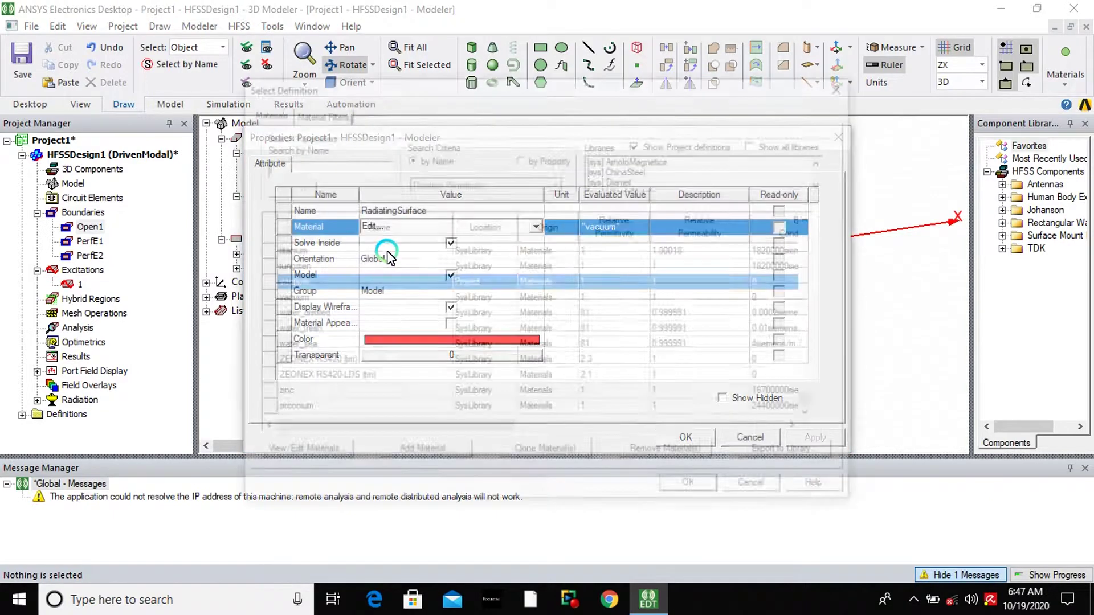
click(344, 170)
text(air)
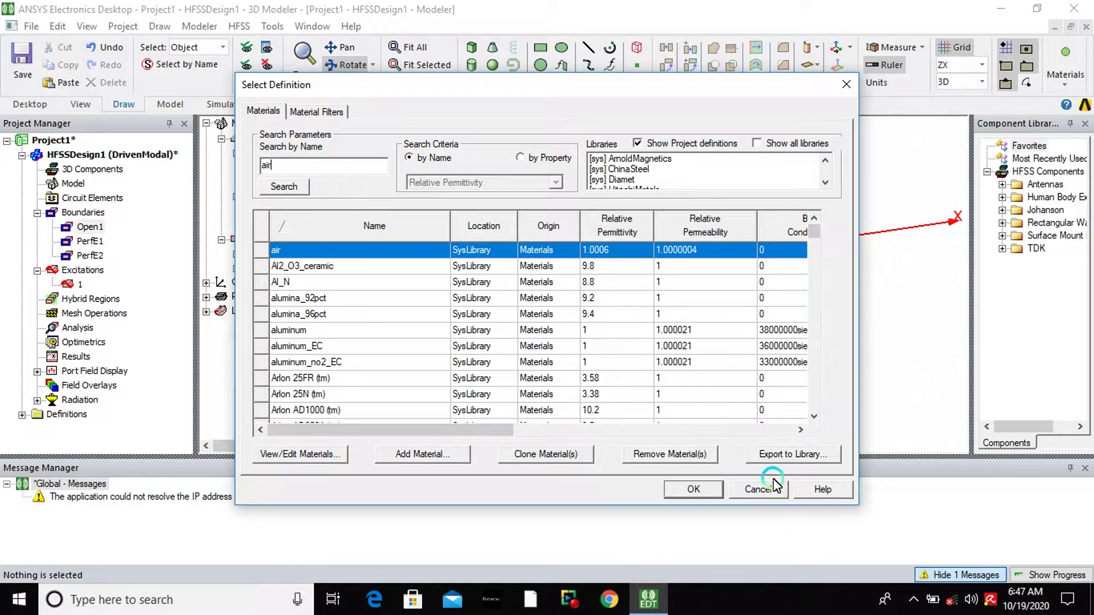
click(700, 490)
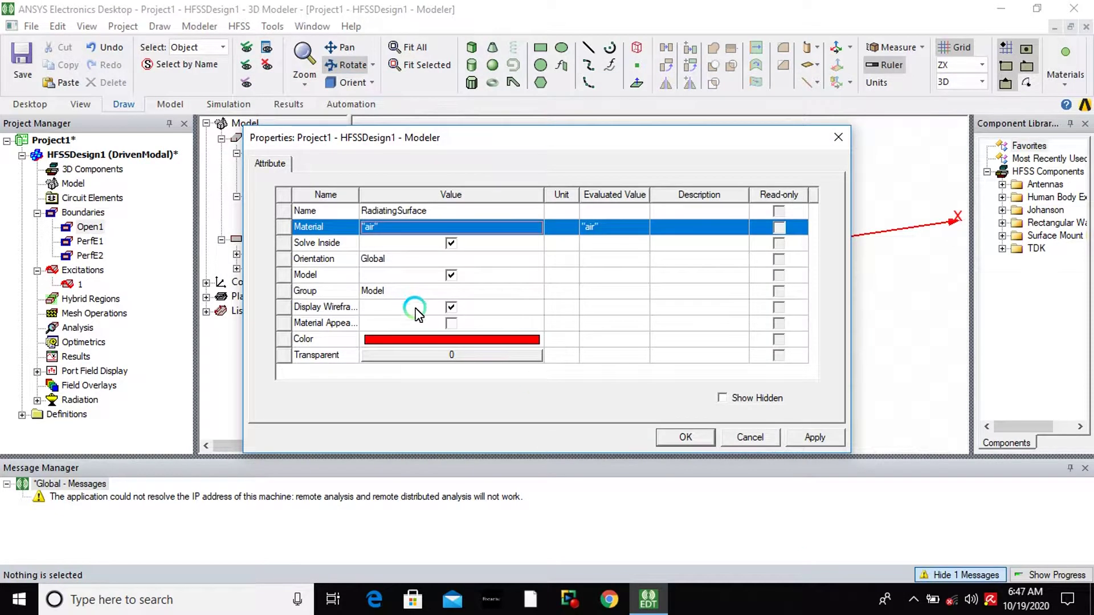
Step: Set the RadiatingSurface region's transparency to 0.89, keep its red colour and apply the properties
click(433, 342)
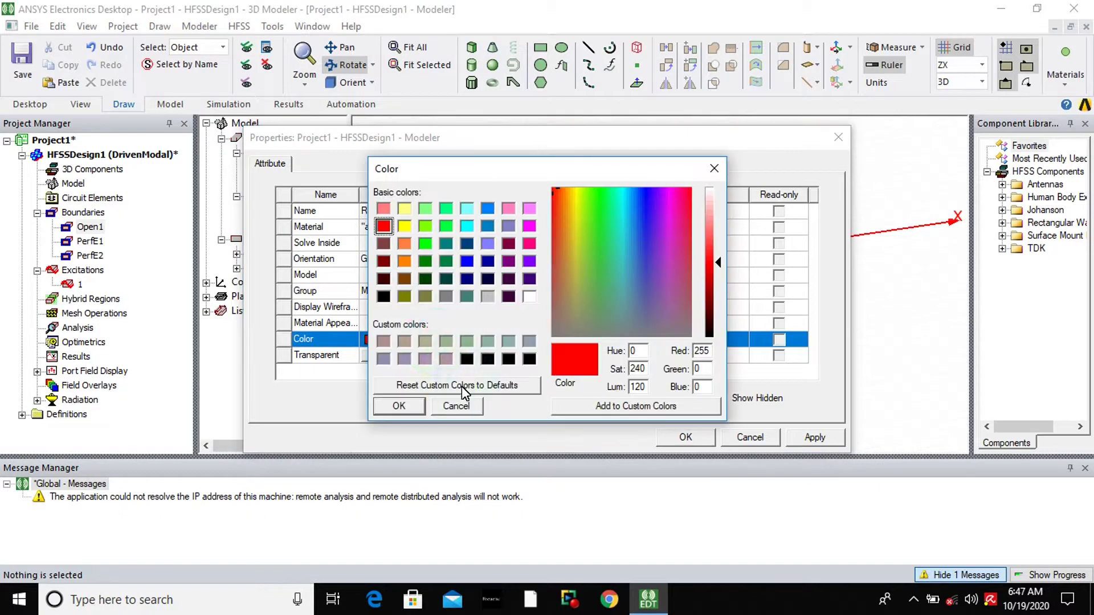
click(401, 406)
click(433, 363)
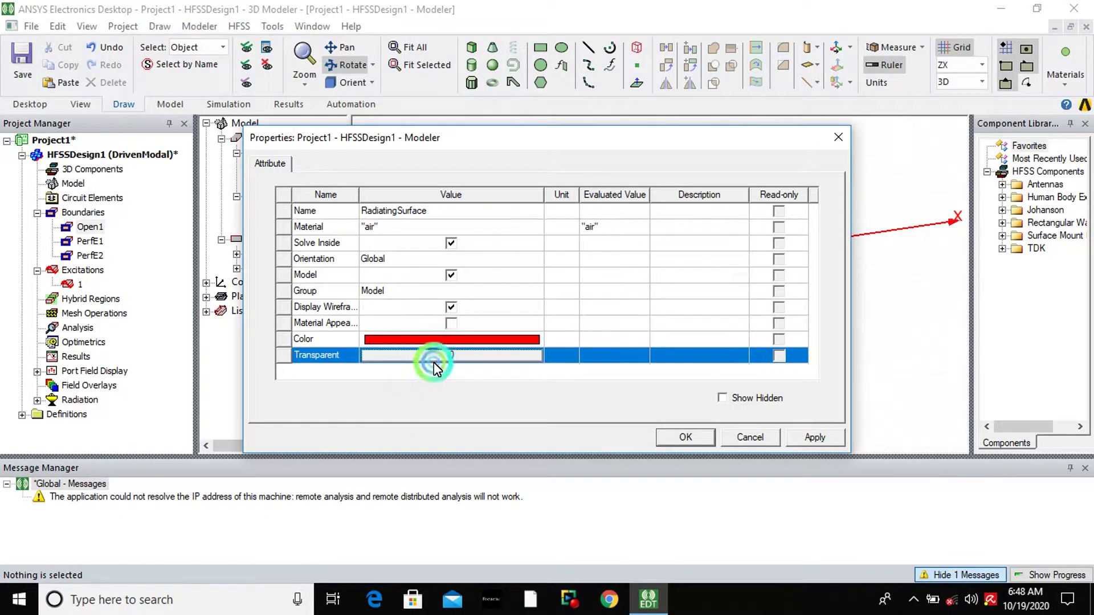
click(440, 360)
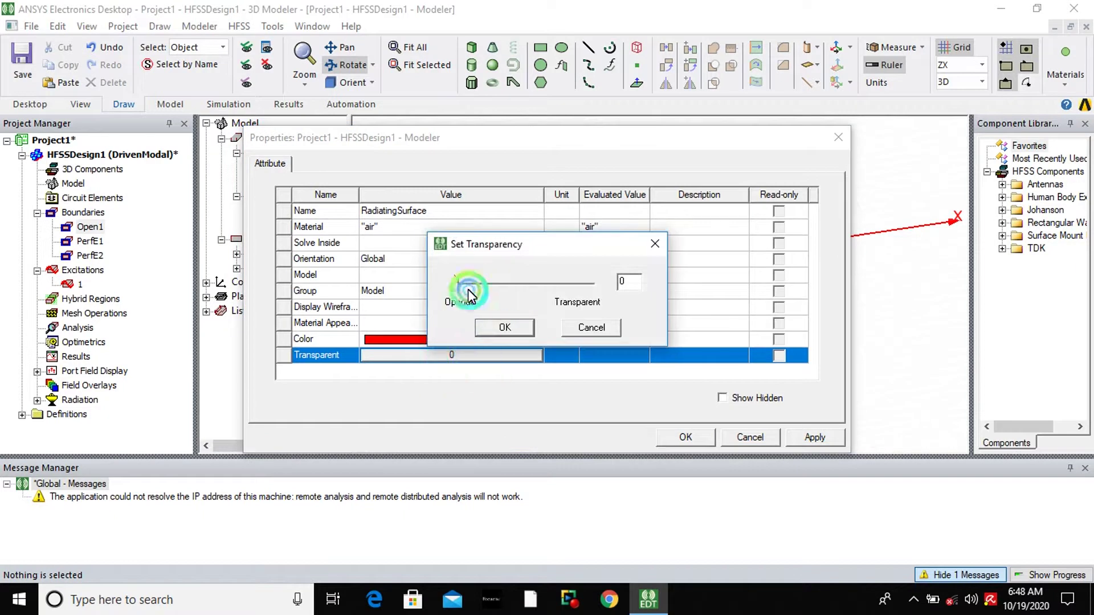
drag(455, 288, 530, 293)
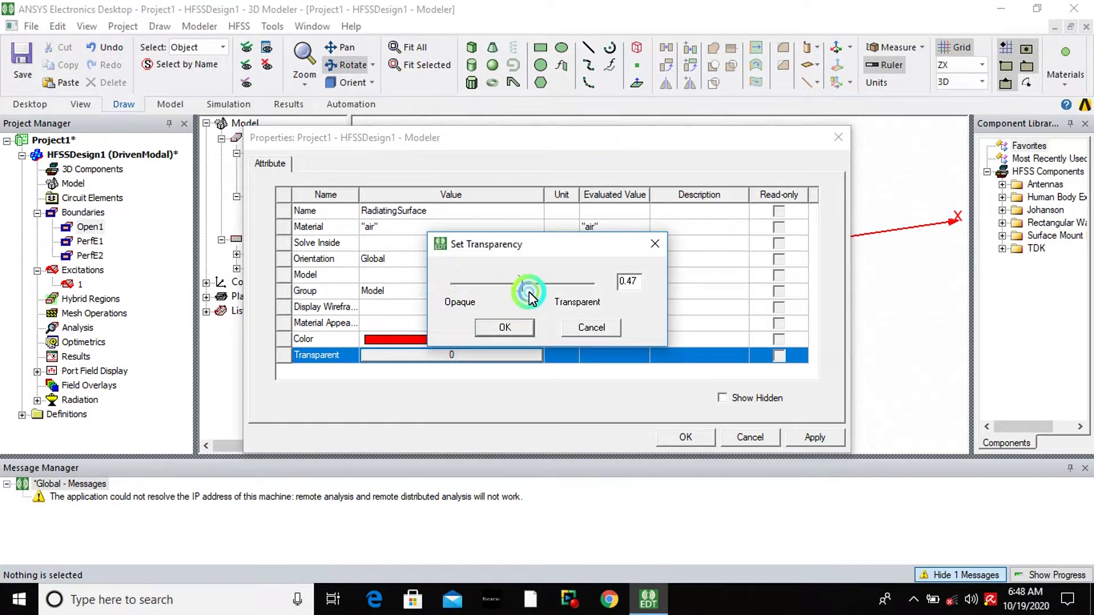
click(503, 329)
click(831, 440)
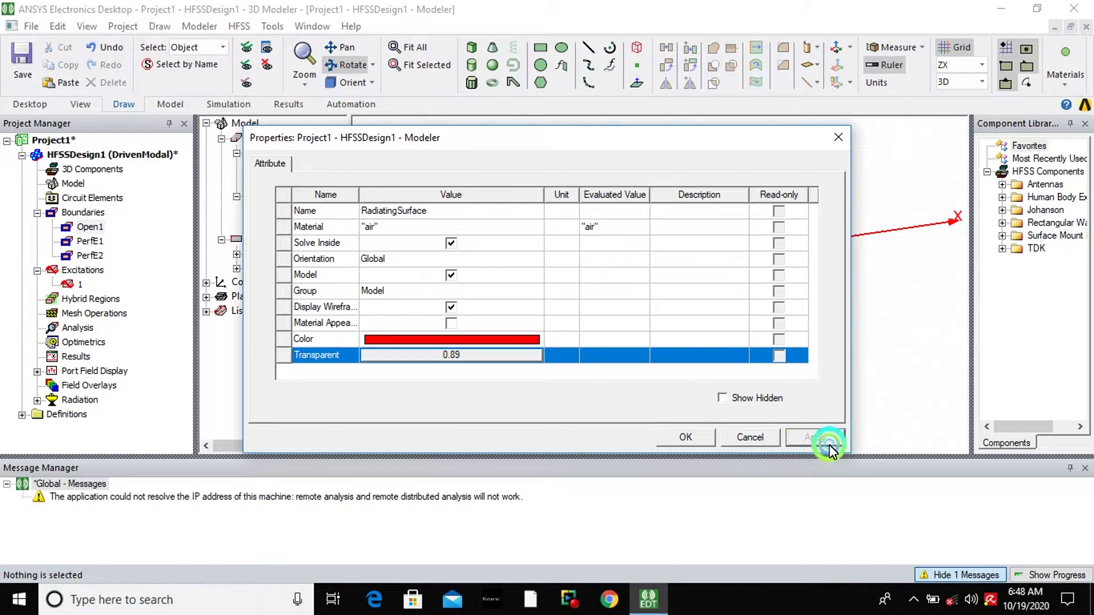
click(712, 441)
Step: Clear the region's selection and boundary highlight to examine the patch antenna inside the radiation box
click(580, 392)
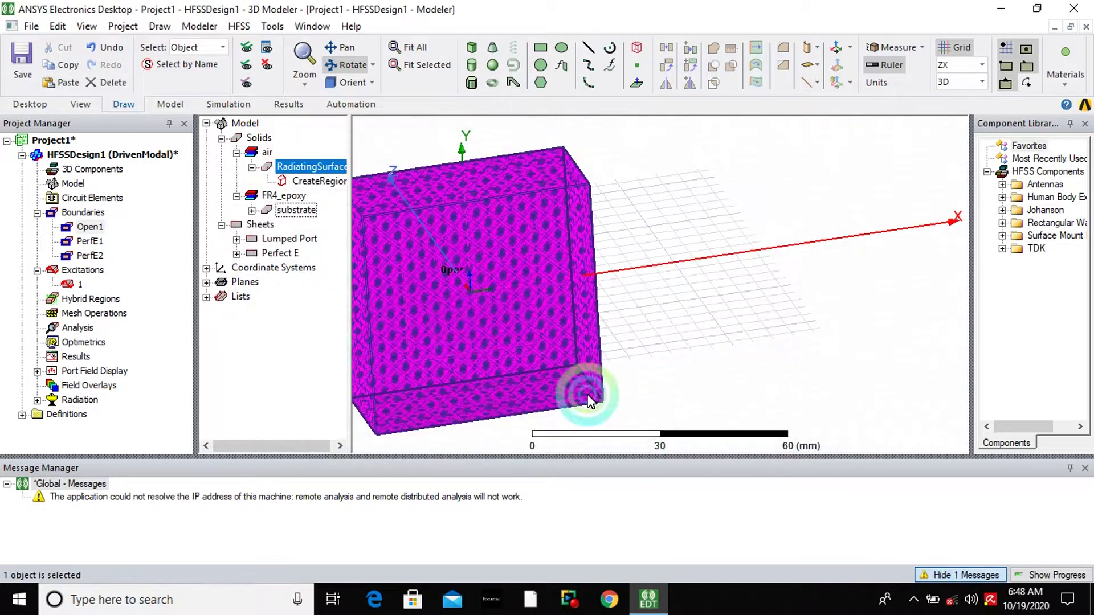
click(674, 321)
click(493, 258)
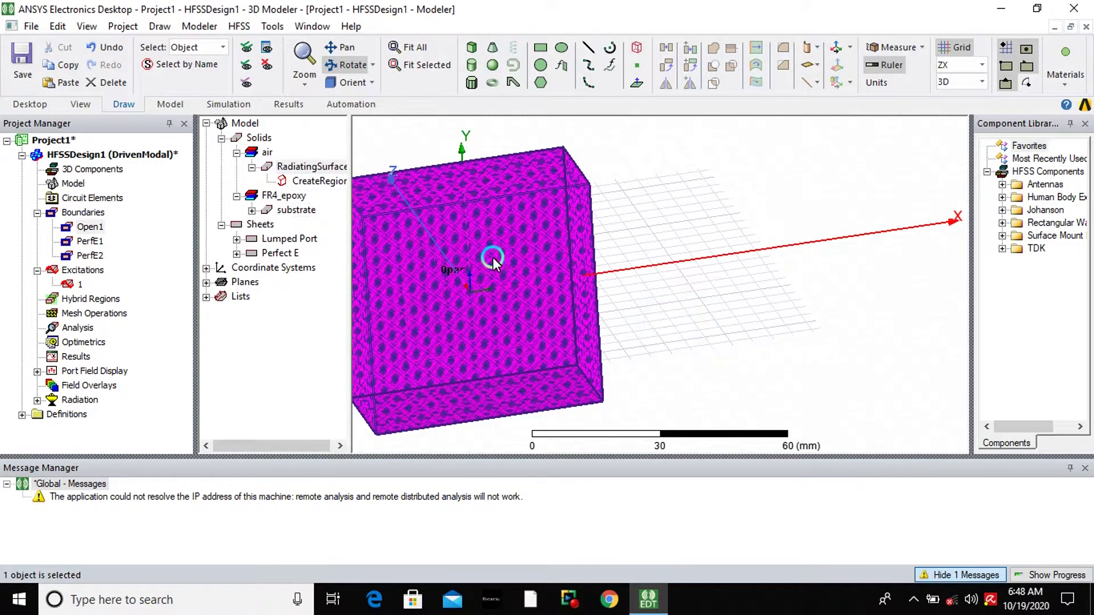
click(627, 228)
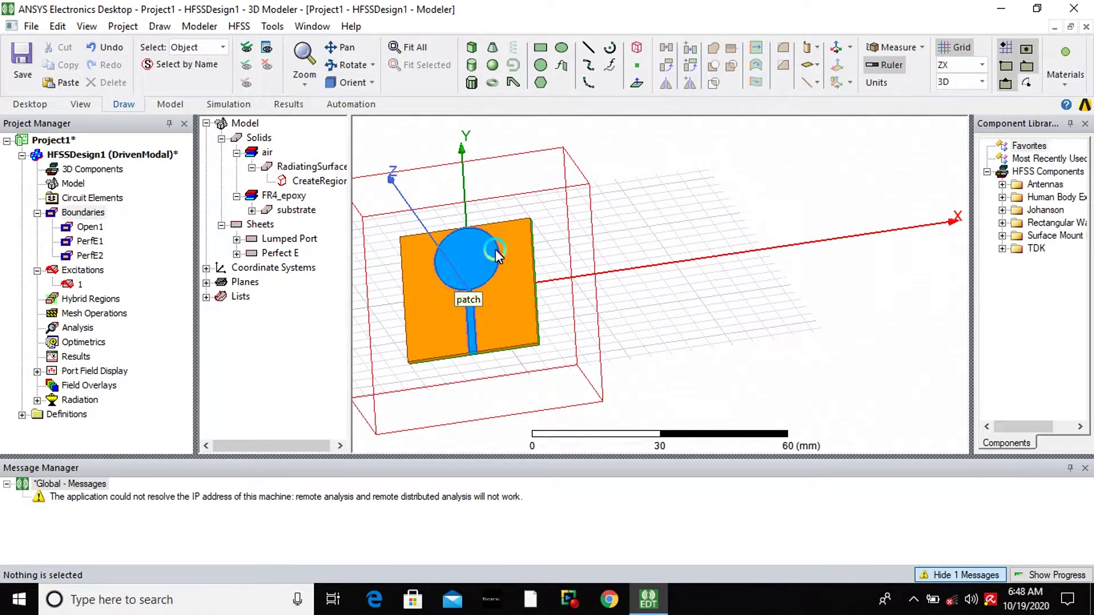
click(544, 324)
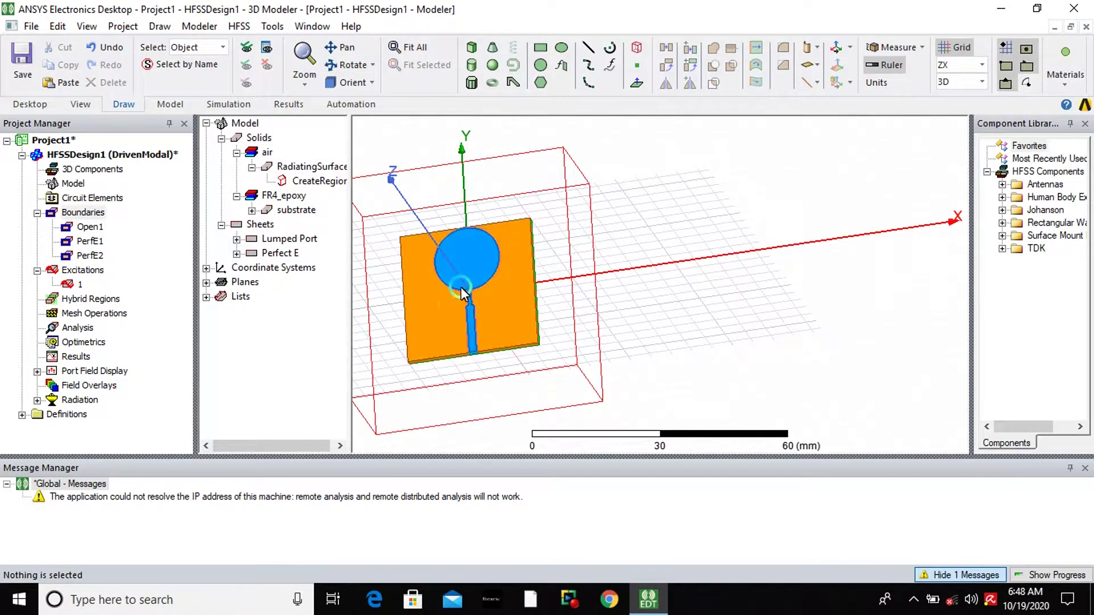
click(504, 298)
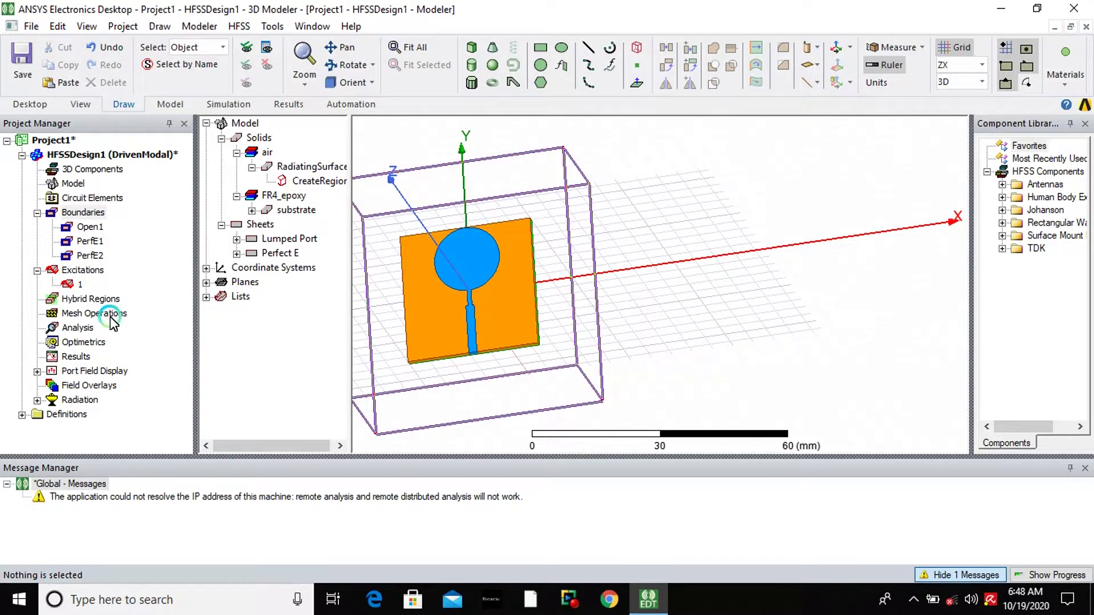
Step: Add a driven solution setup with a single solution frequency of 8.4 GHz, leaving the other settings at their defaults
right_click(91, 329)
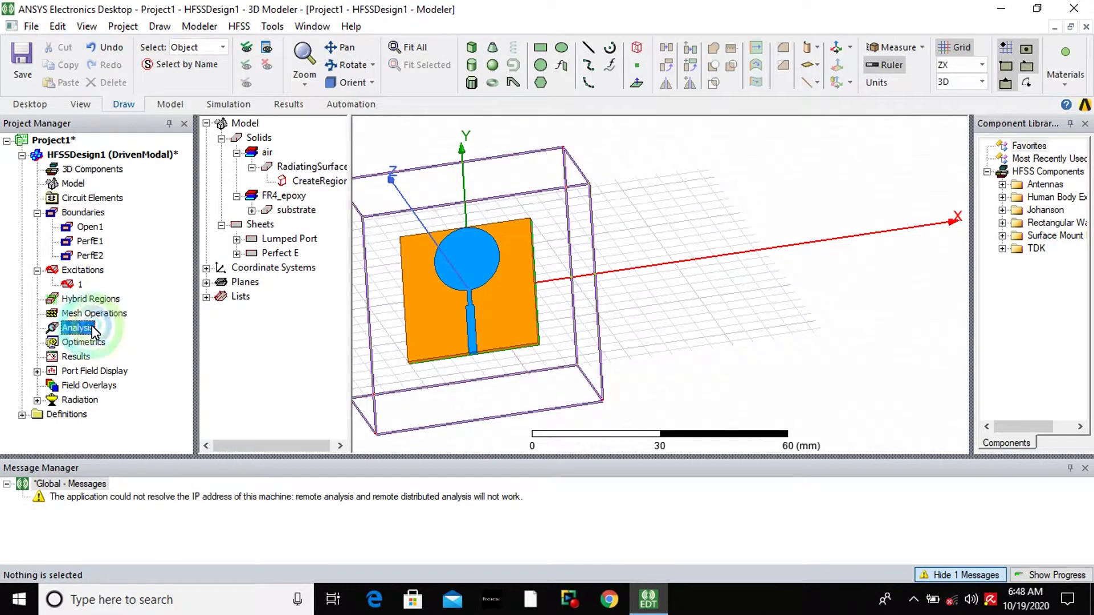
click(132, 360)
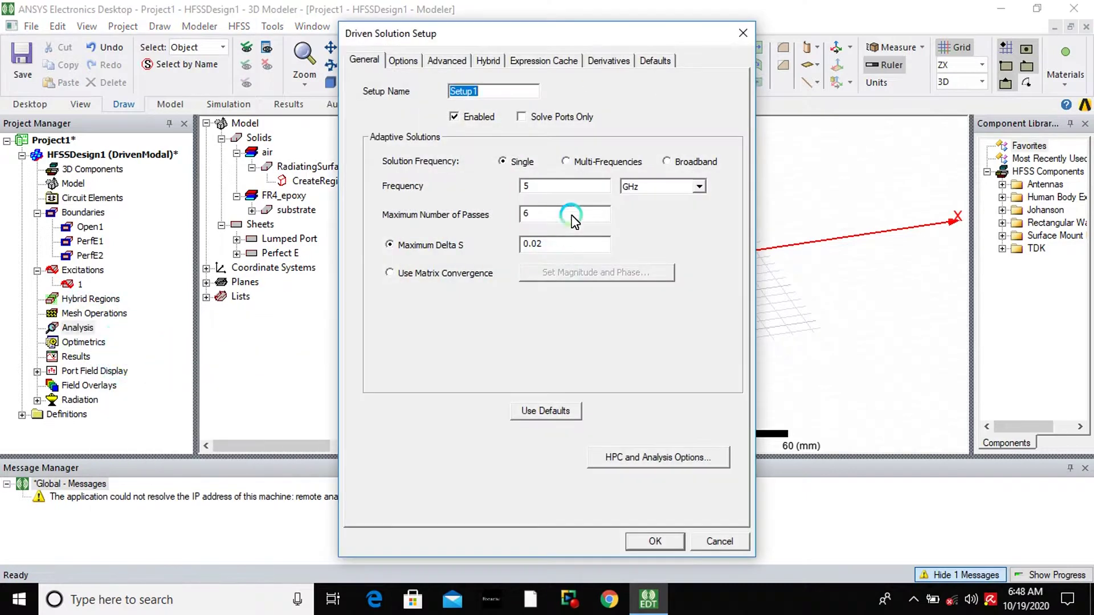
double_click(527, 187)
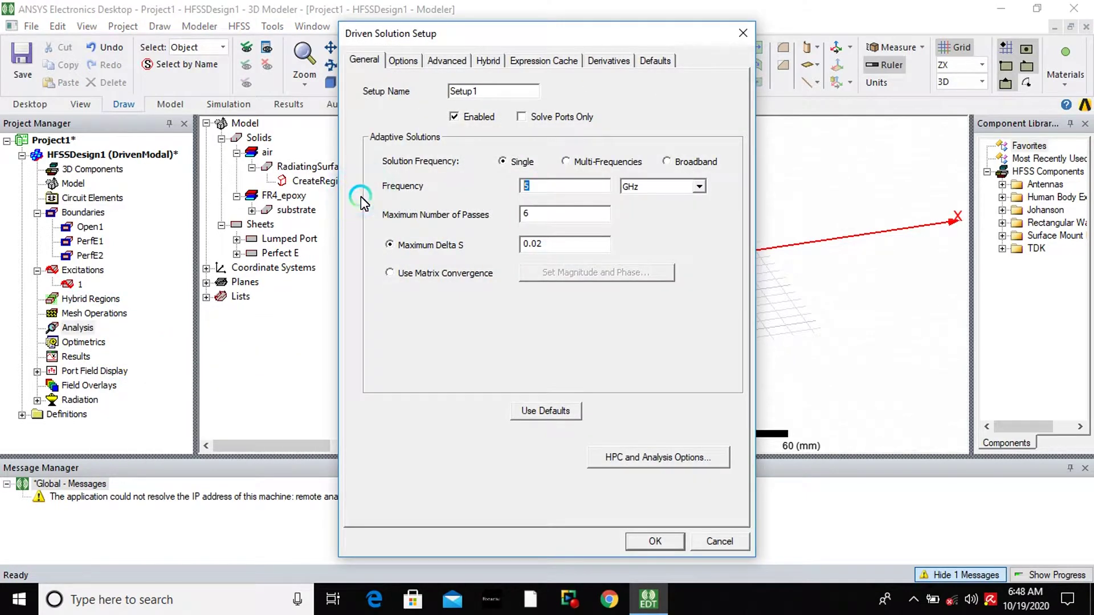
text(8.4)
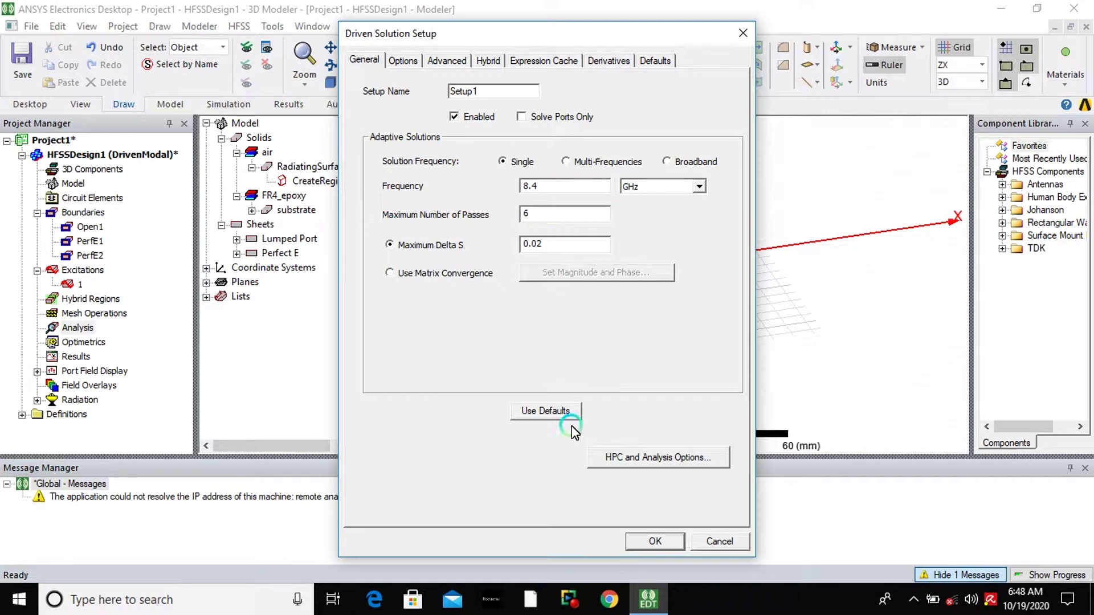
click(656, 541)
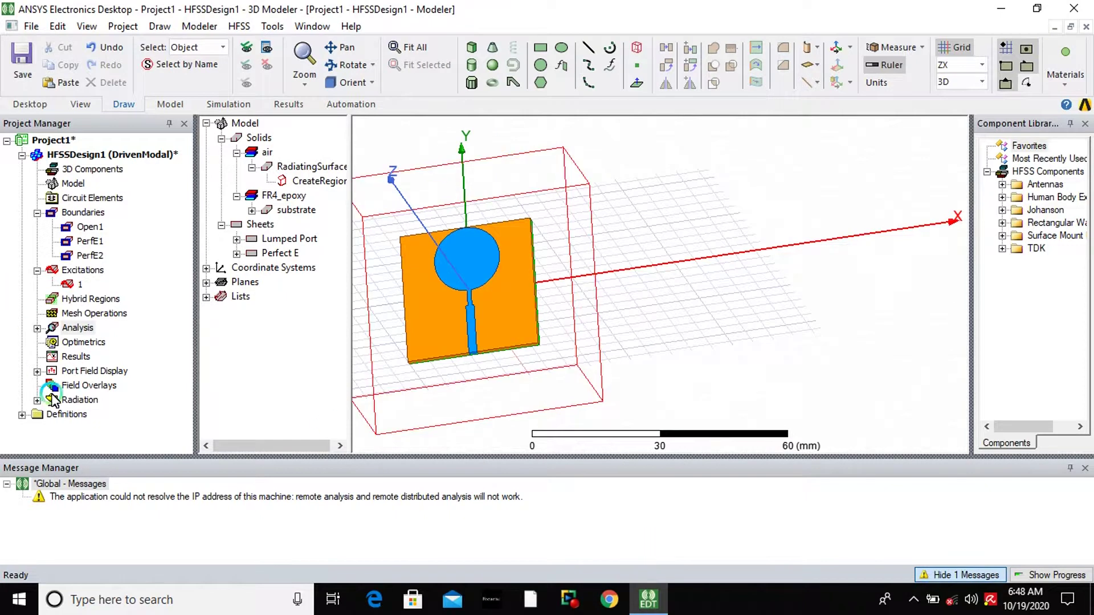
Step: Add an interpolating frequency sweep from 7 GHz to 9 GHz to Setup1, keeping the linear count of 451 points
click(34, 330)
right_click(96, 343)
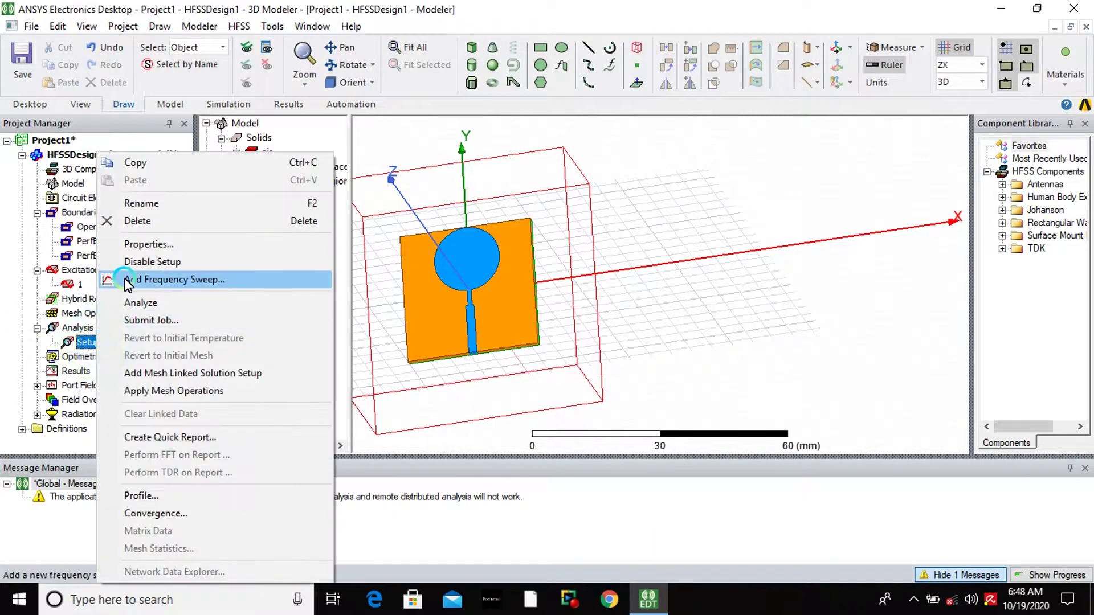
click(125, 278)
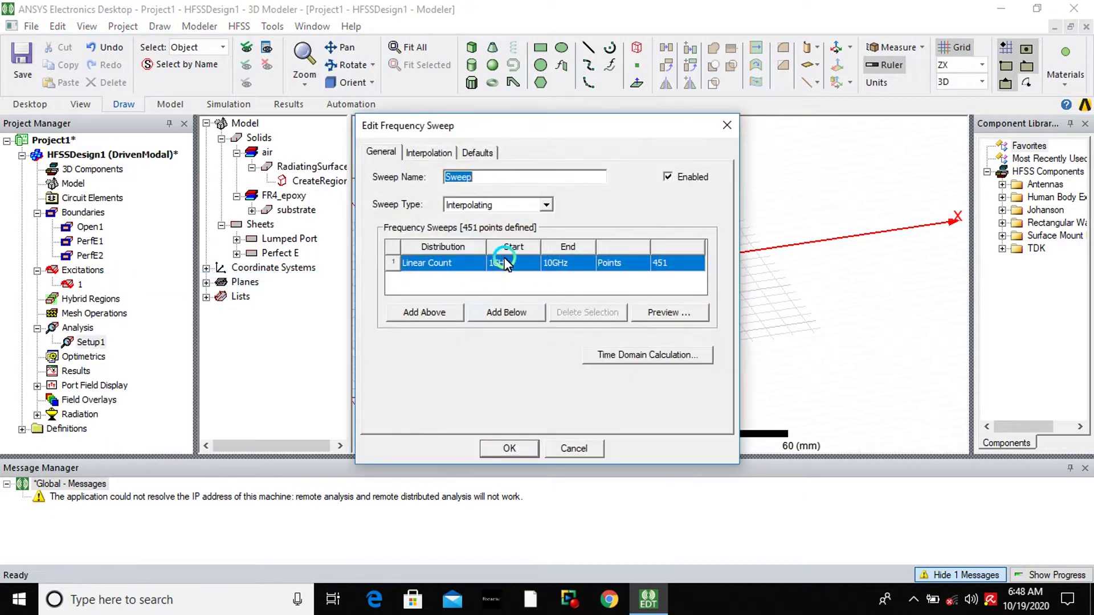
click(493, 262)
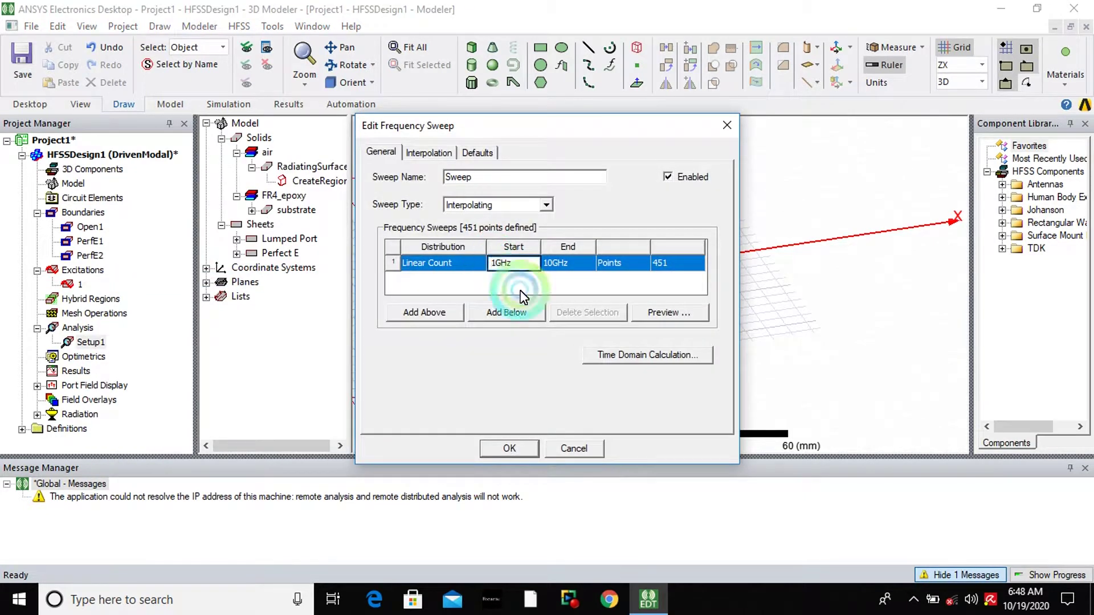
key(Delete)
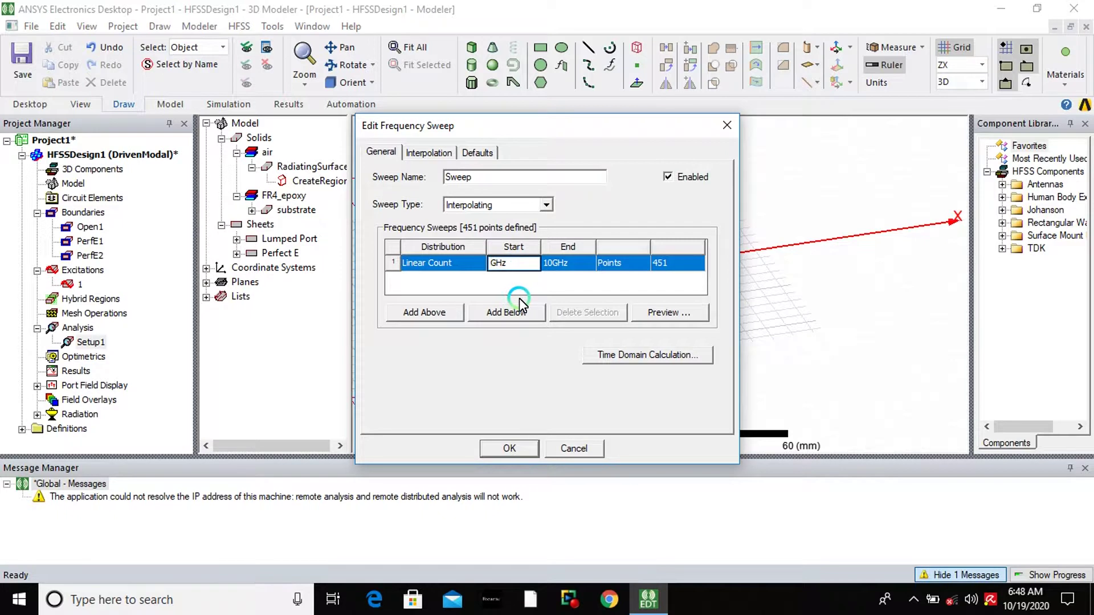
text(7)
click(550, 262)
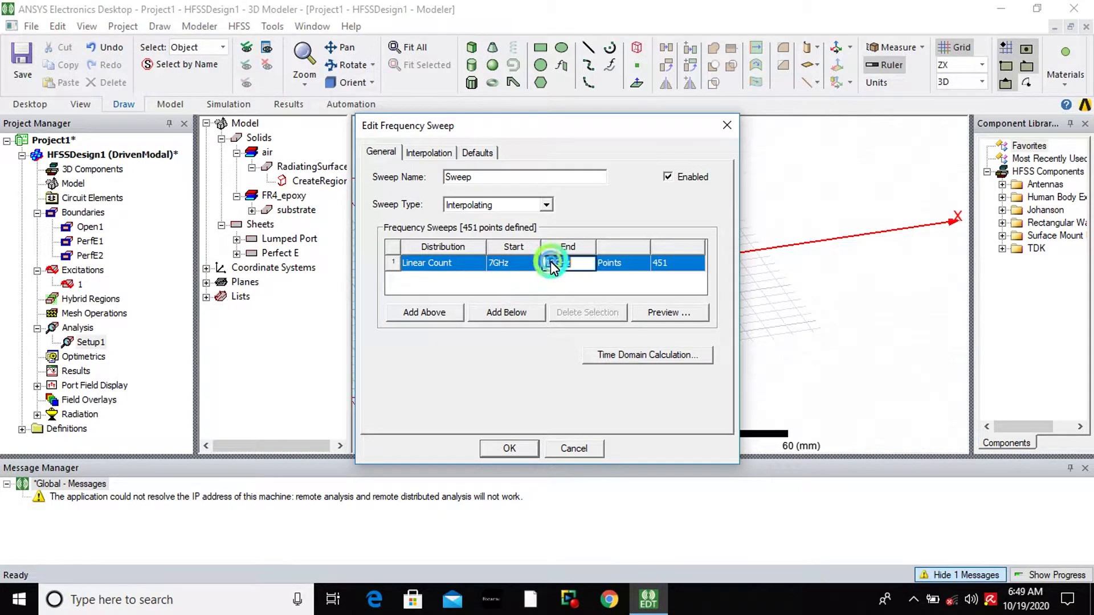
key(Delete)
key(Delete)
text(9)
click(513, 449)
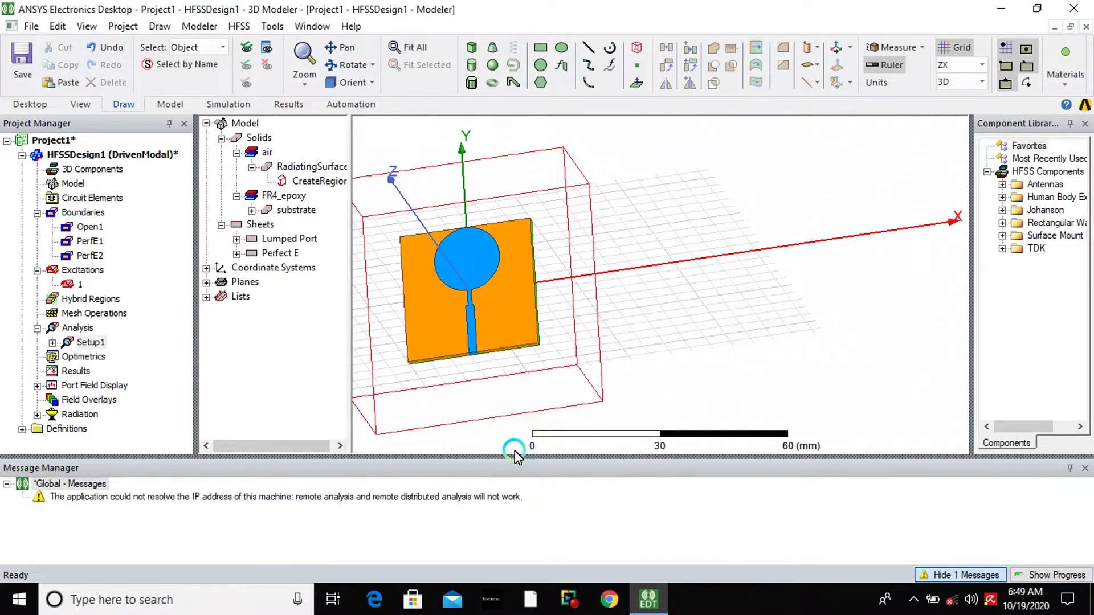
Step: Run a validation check on the antenna design and dismiss its report
click(243, 26)
click(261, 80)
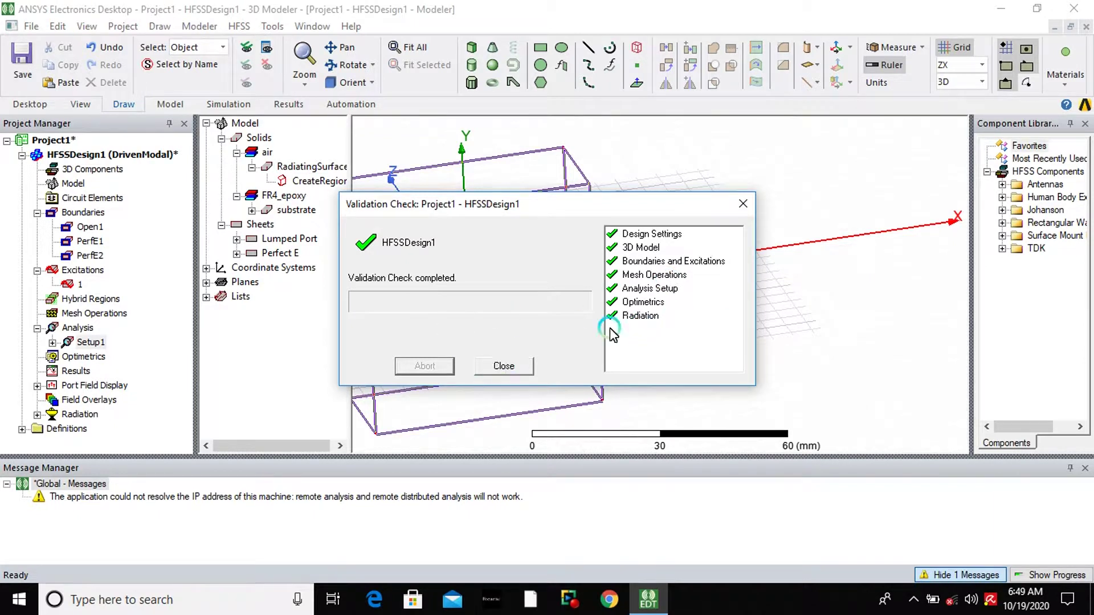
click(523, 367)
Step: Start analysing all setups, saving the project to the Desktop as circle1
click(245, 27)
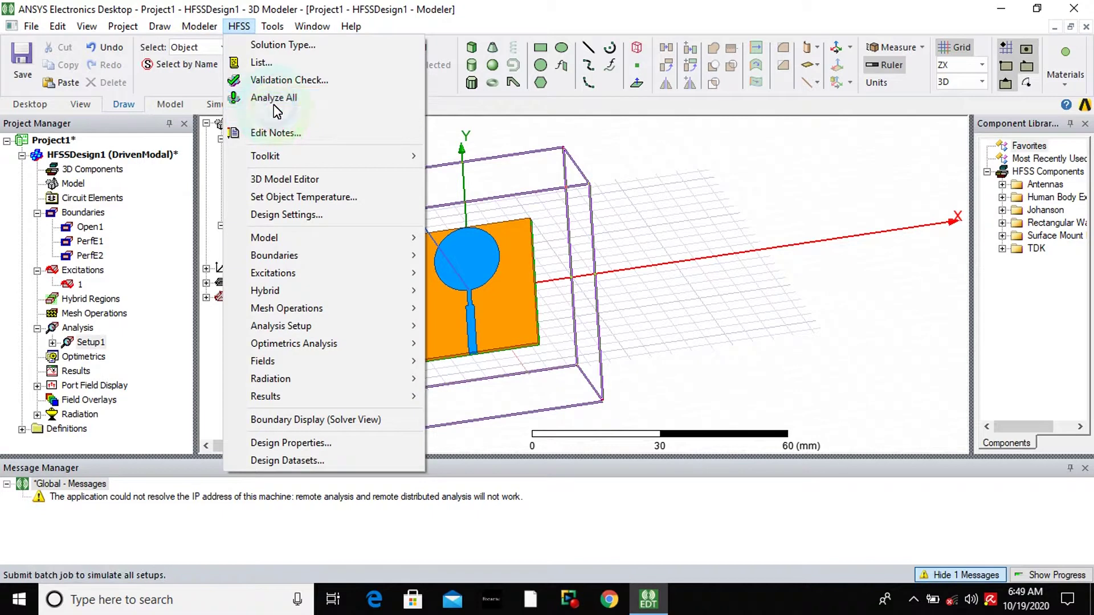
click(274, 102)
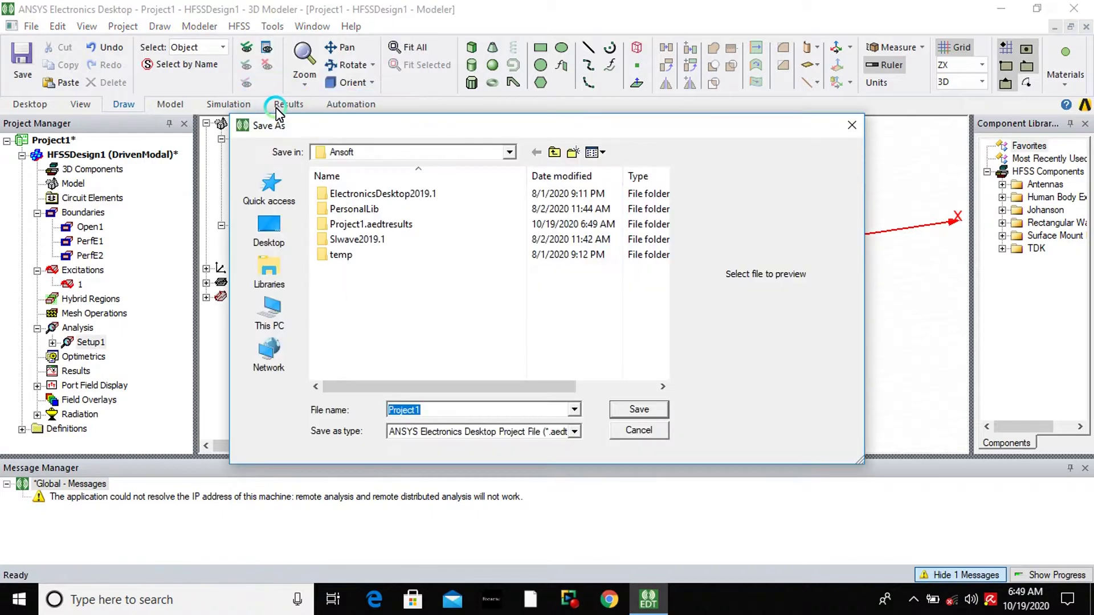
click(288, 226)
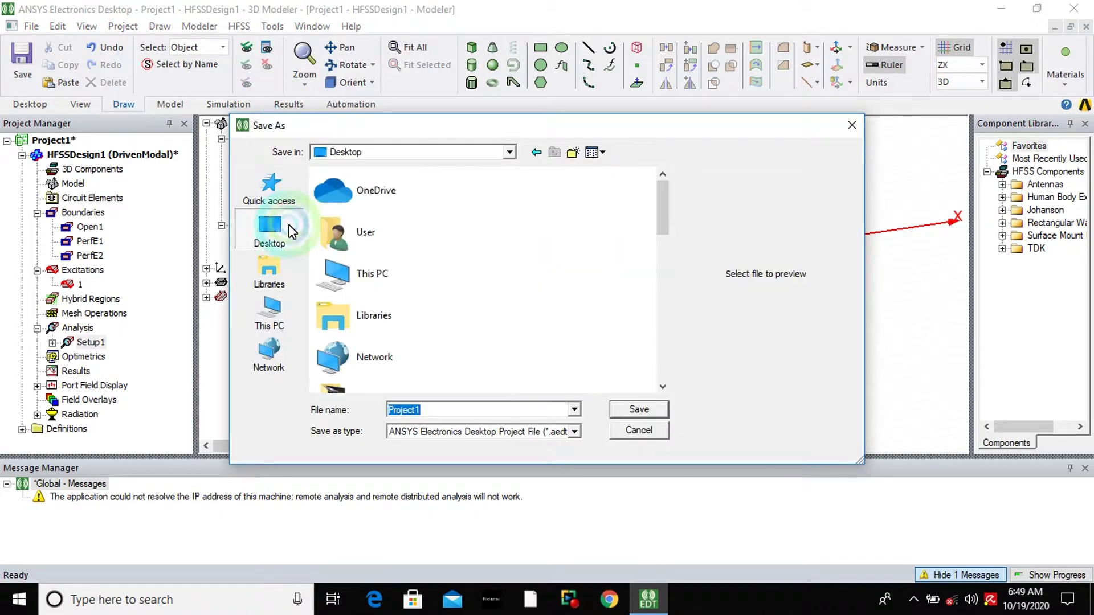
click(283, 222)
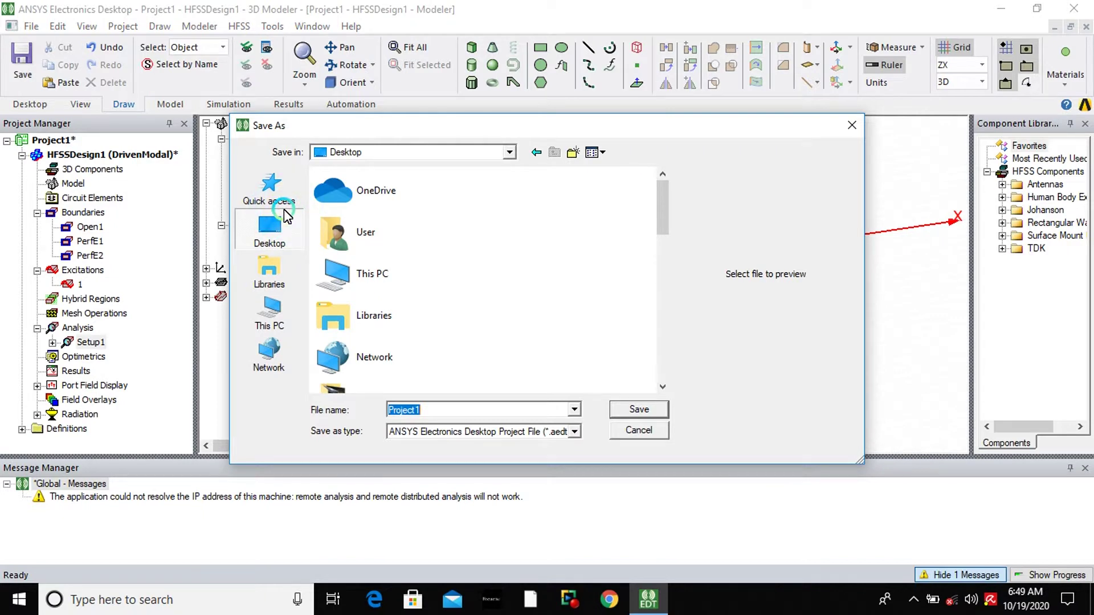
text(ci)
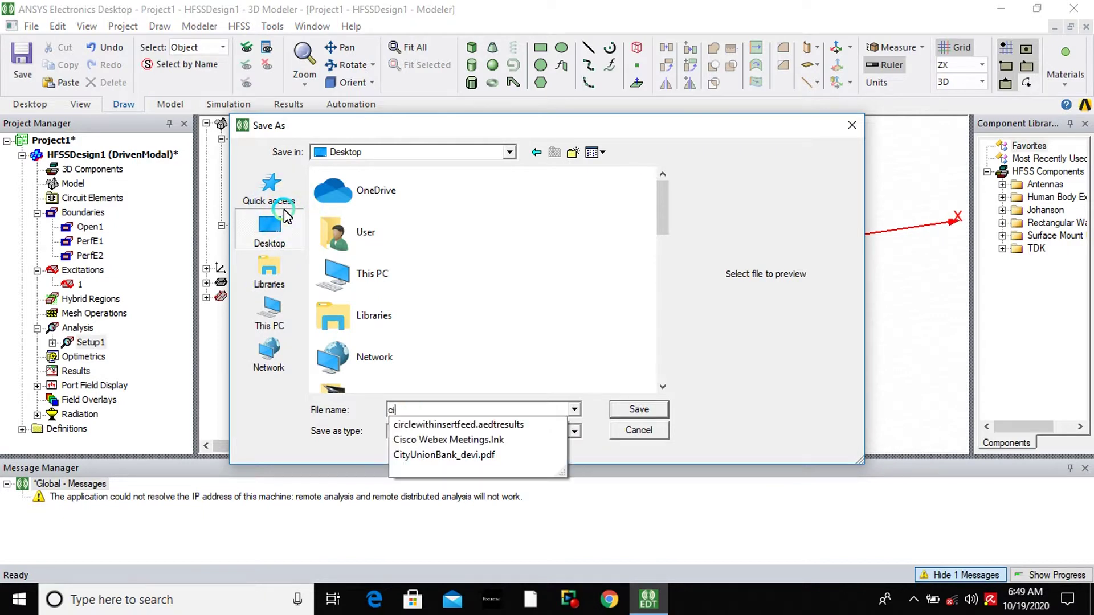
text(rcle1)
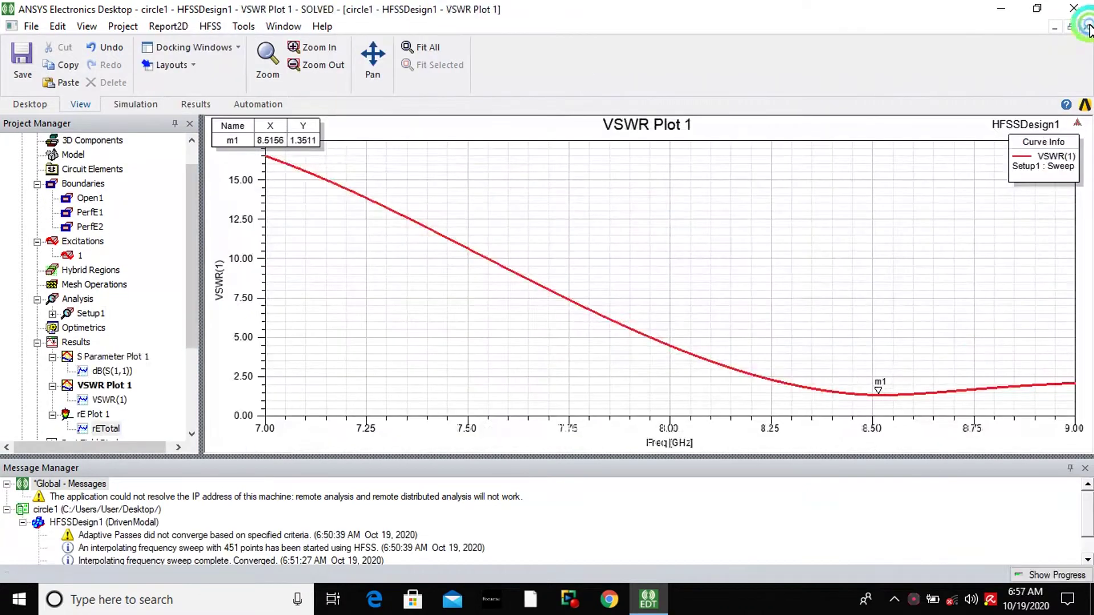
Step: Close the VSWR Plot 1 window and create a rectangular modal solution data plot of S(1,1) in dB for Setup1 : Sweep
click(1085, 27)
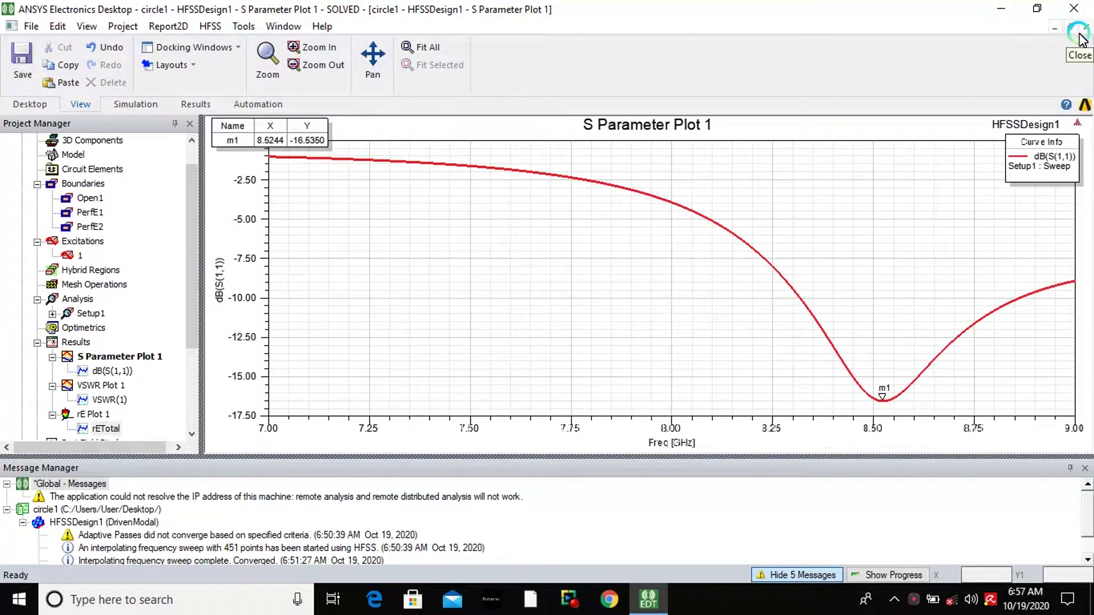
drag(187, 214, 190, 176)
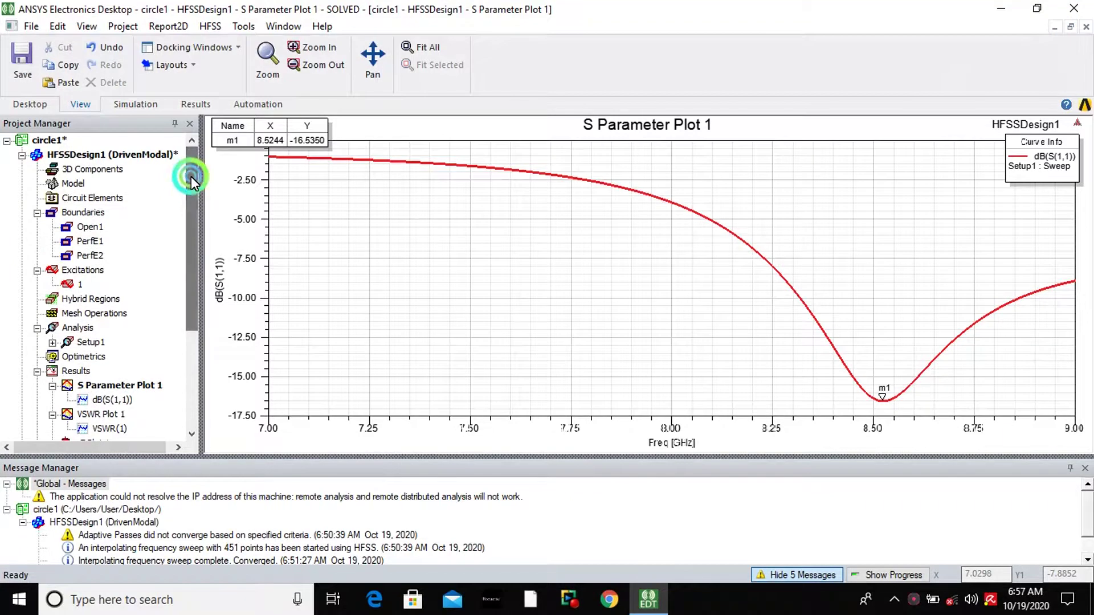
click(85, 371)
right_click(85, 372)
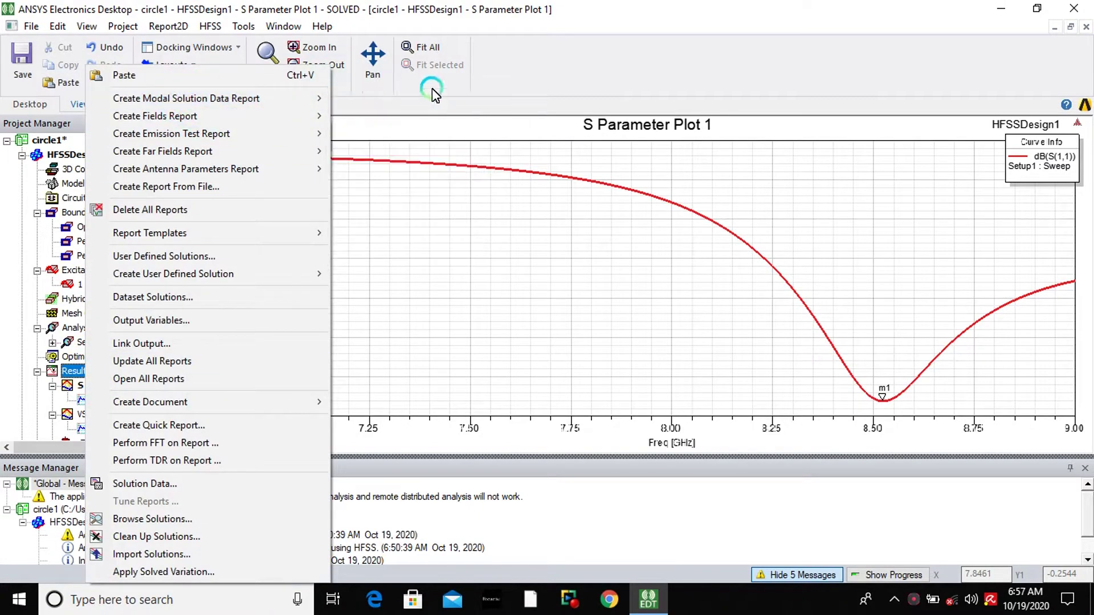
click(301, 100)
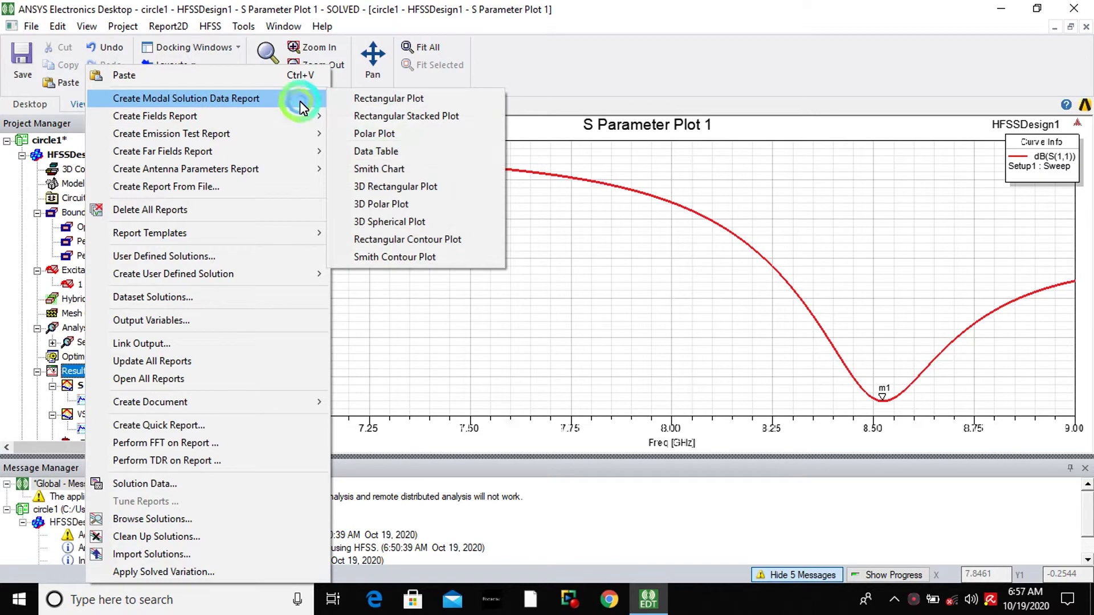
click(385, 103)
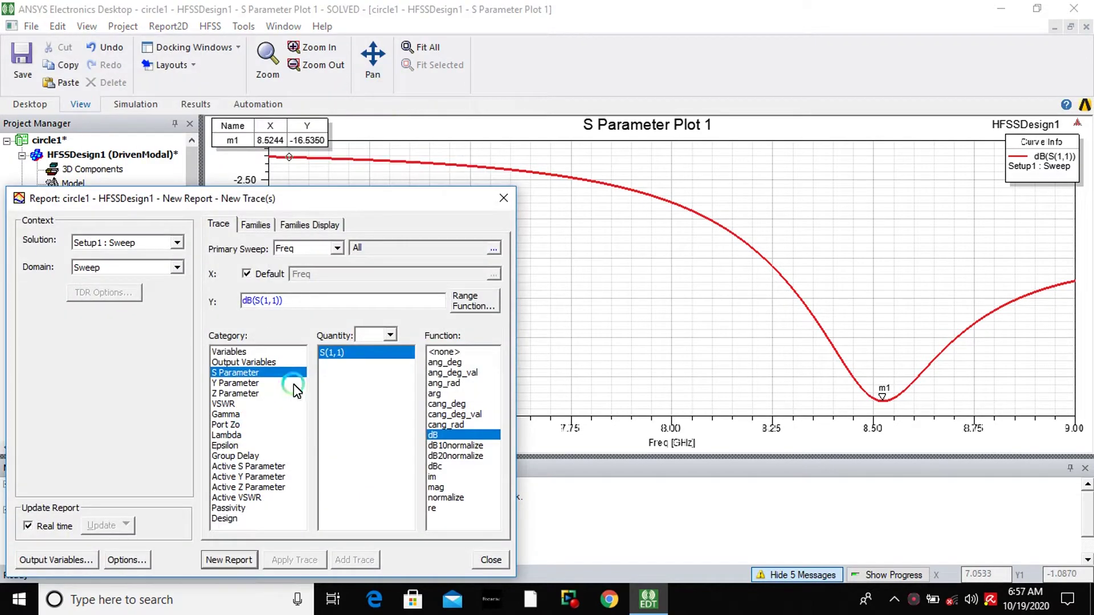
click(239, 560)
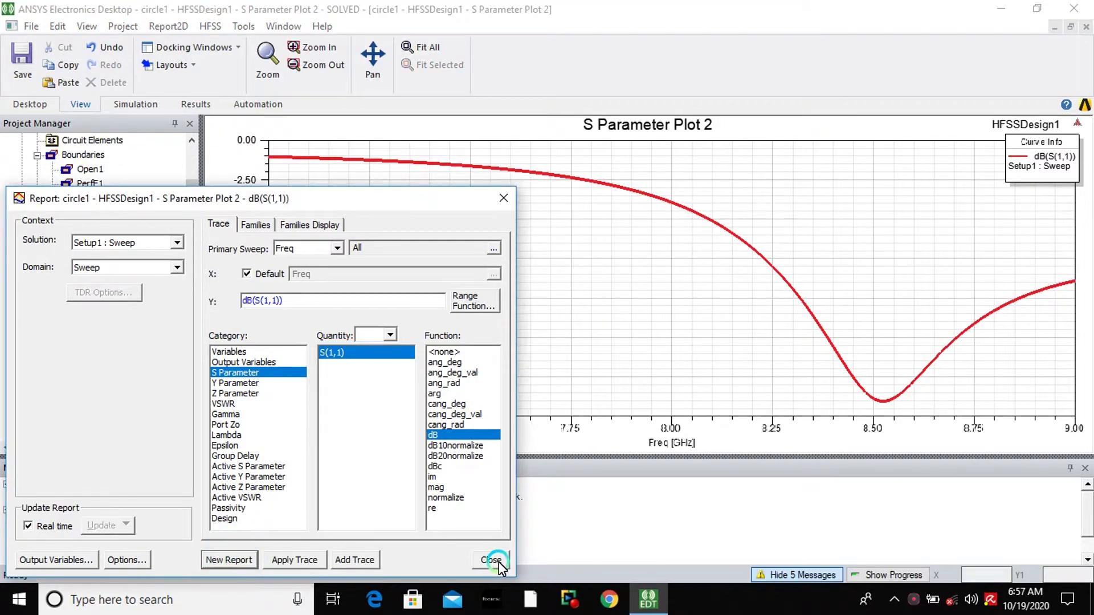
click(497, 561)
Step: Add a marker at the minimum of the dB(S(1,1)) curve, at about 8.52 GHz
right_click(640, 310)
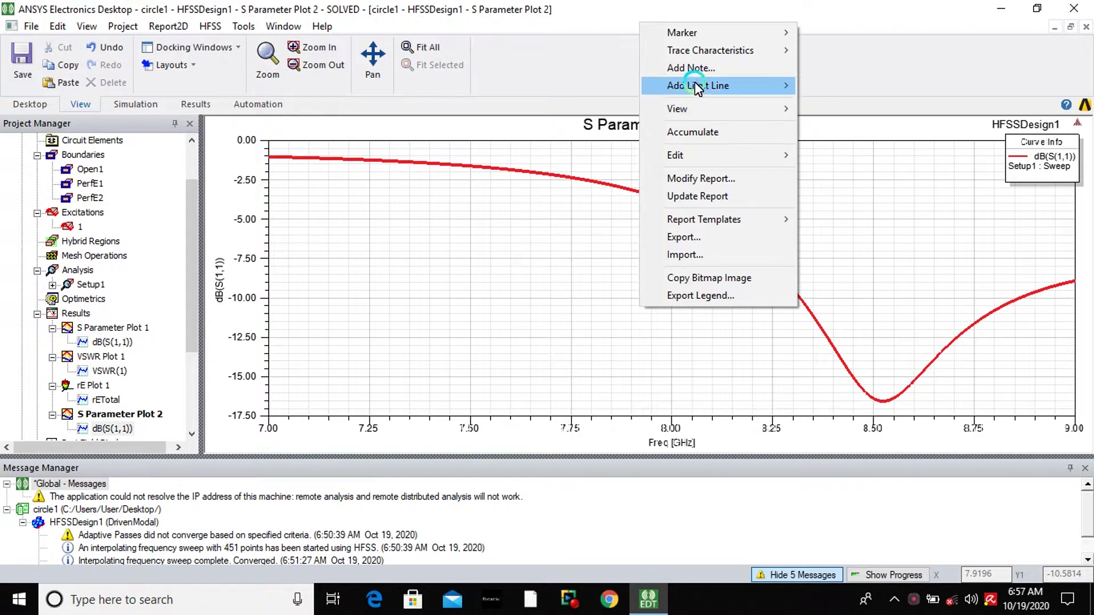
mouse_move(684, 32)
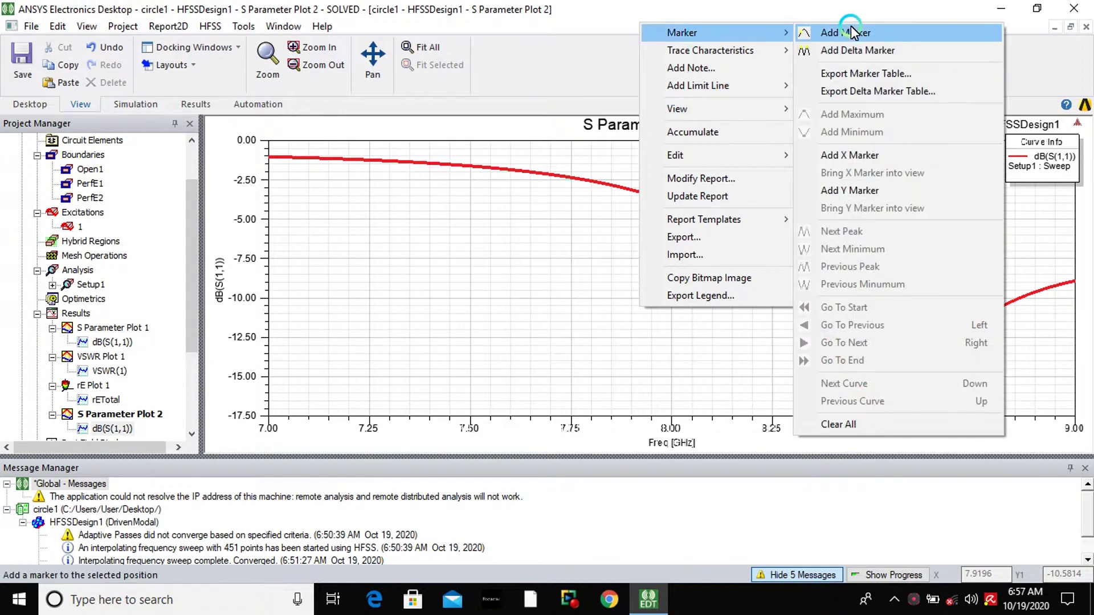
click(854, 32)
click(881, 428)
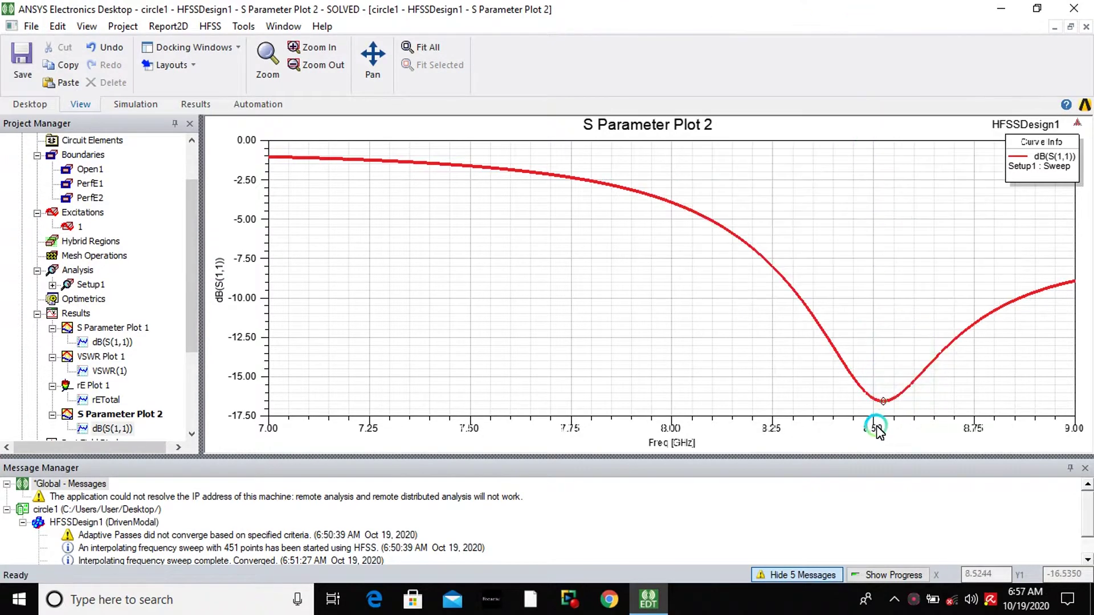
click(883, 431)
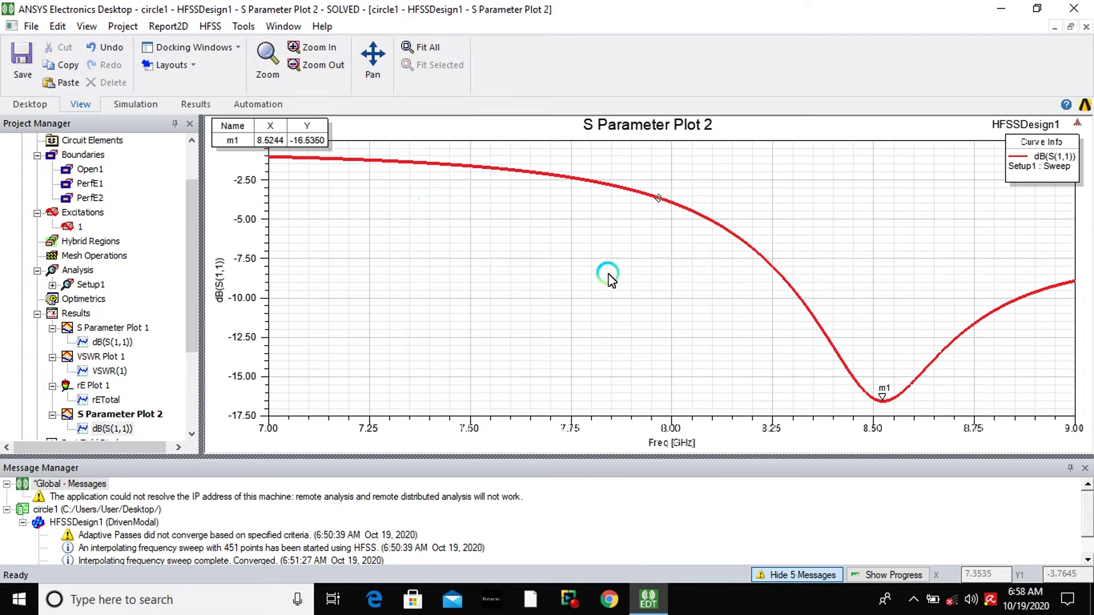
Step: Create a rectangular modal solution data plot of VSWR(1) for Setup1 : Sweep with no function applied
click(76, 317)
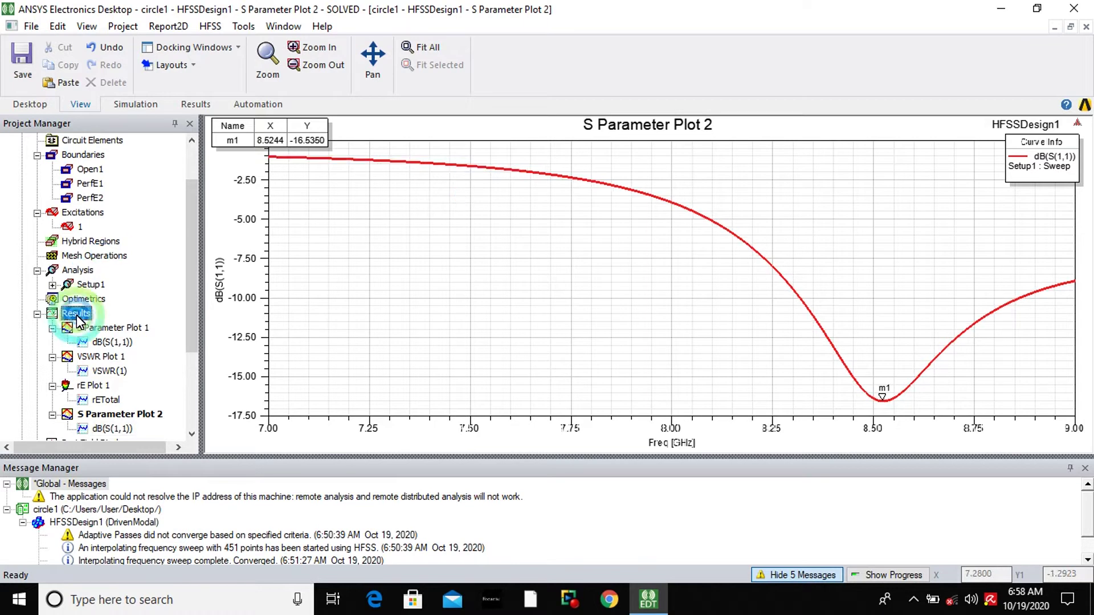
right_click(77, 315)
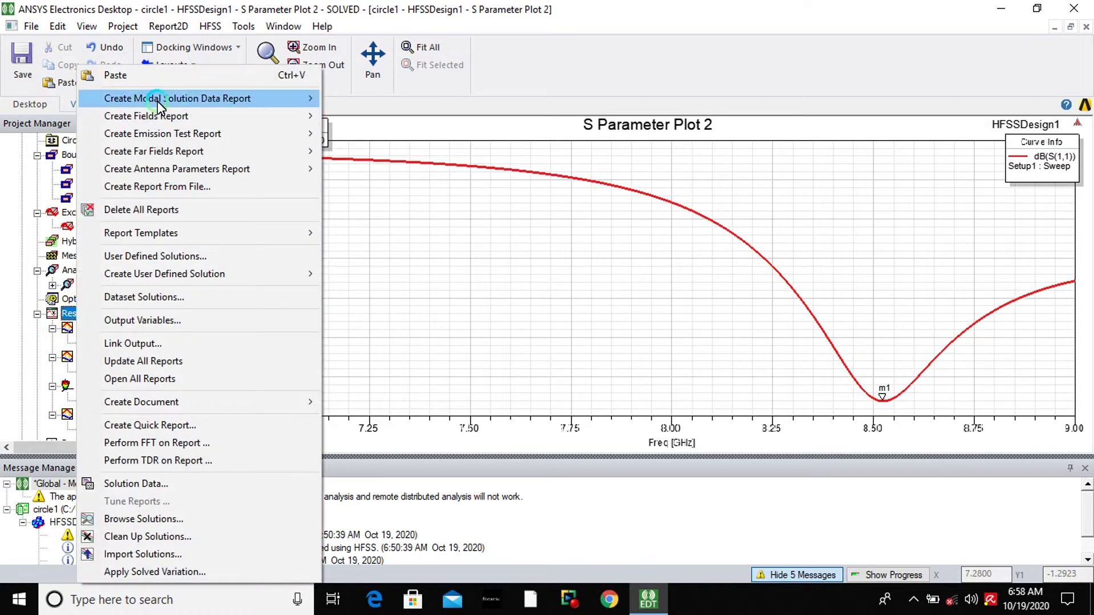
mouse_move(158, 101)
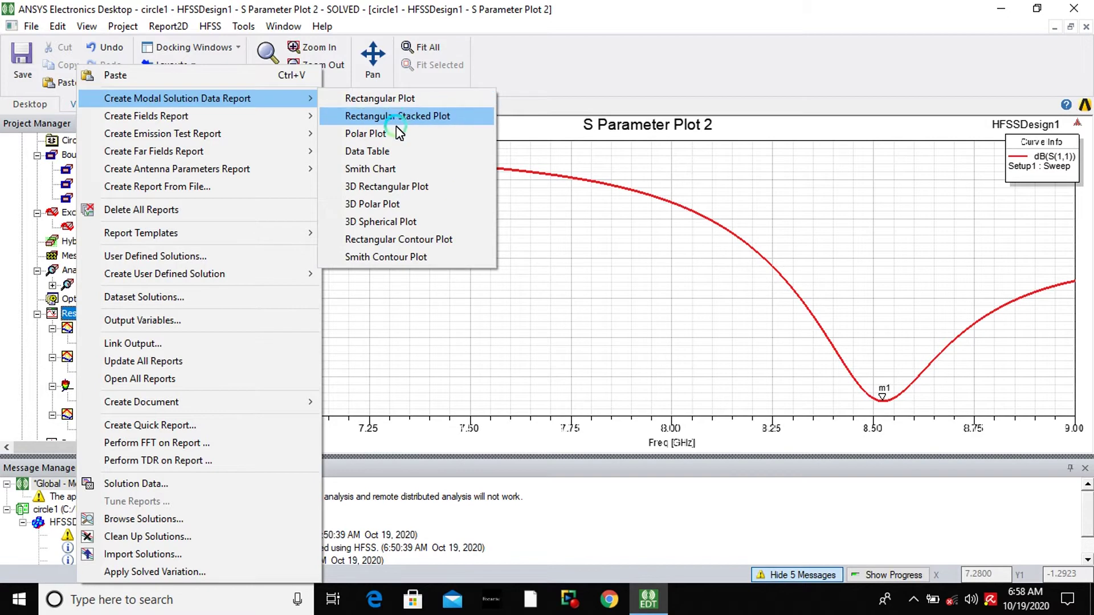
click(411, 98)
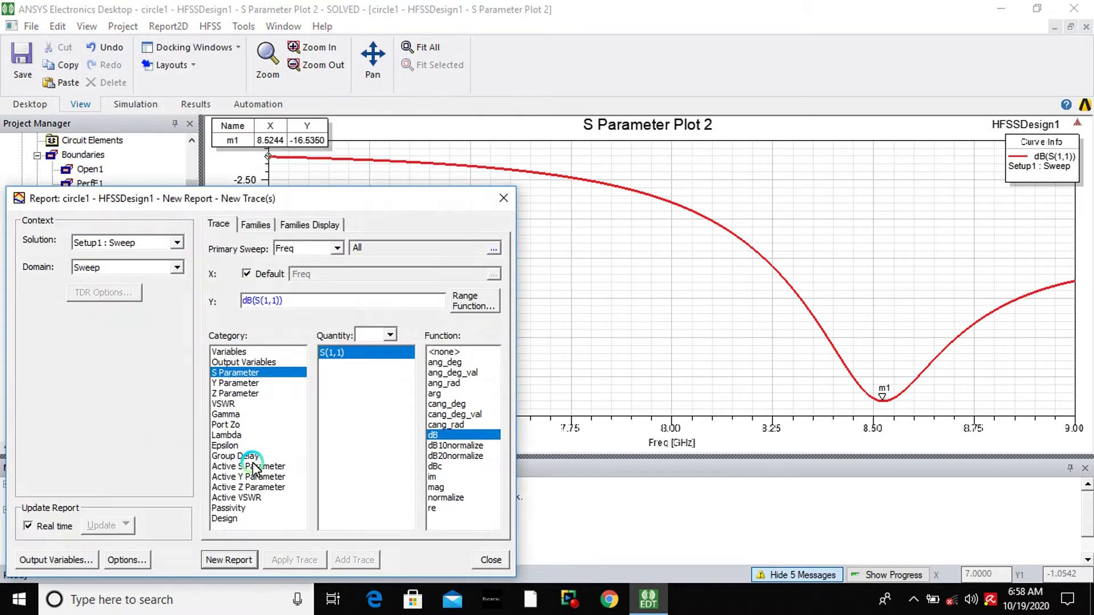
click(222, 403)
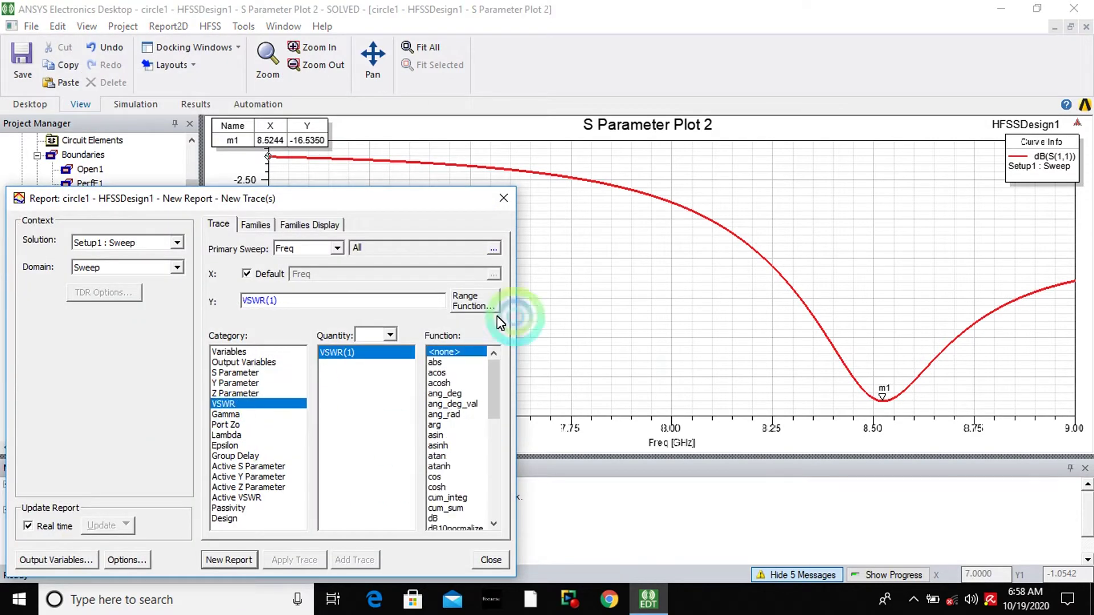
click(226, 560)
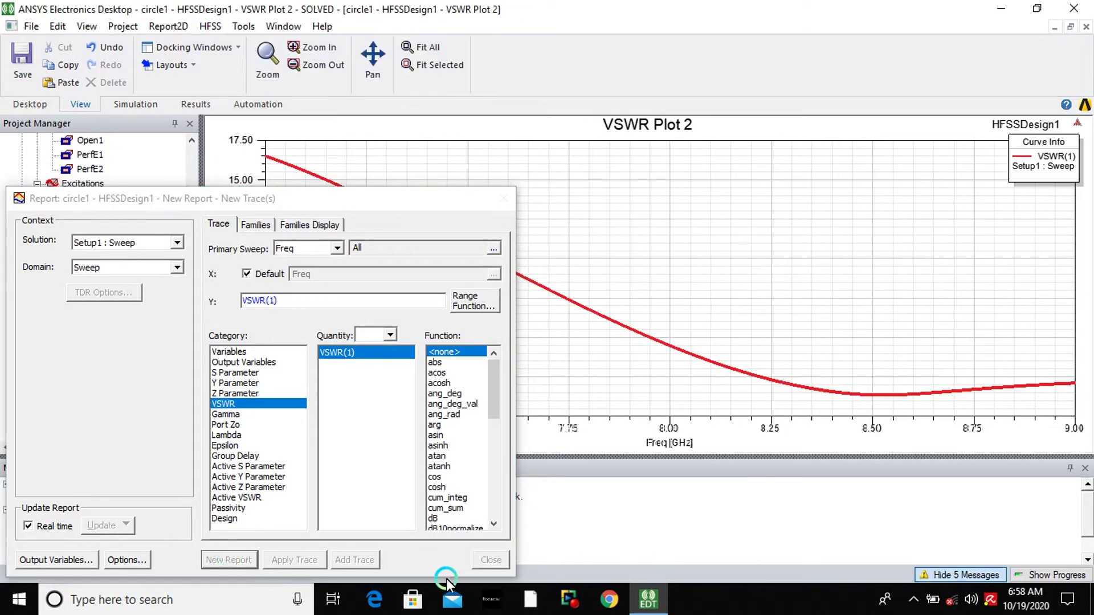
click(491, 560)
Step: Add a marker at the minimum of the VSWR(1) curve, near 8.5 GHz
click(528, 421)
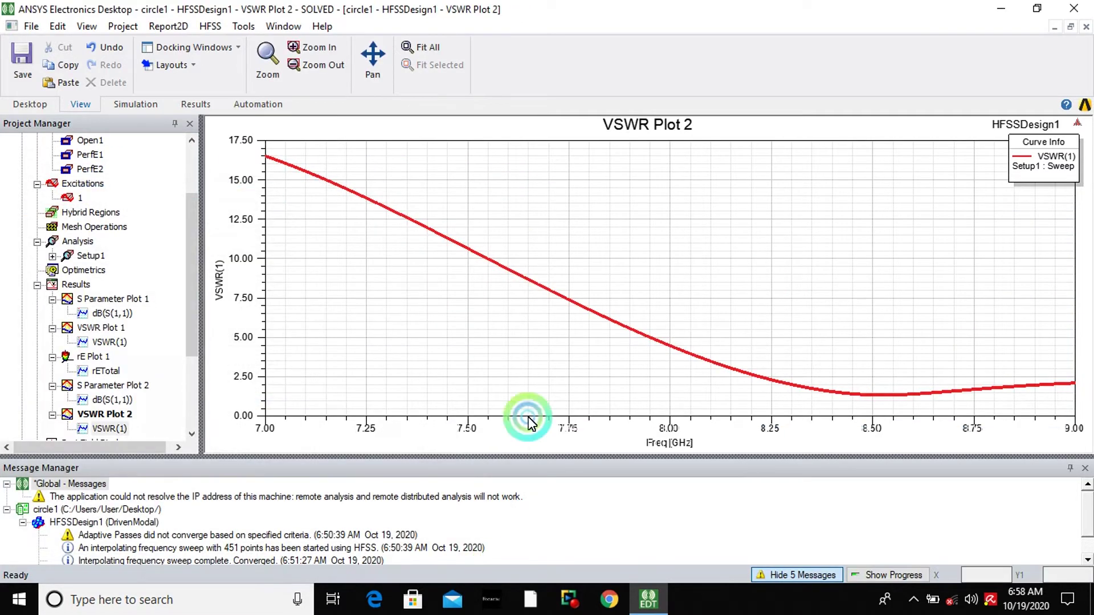
right_click(527, 375)
mouse_move(608, 100)
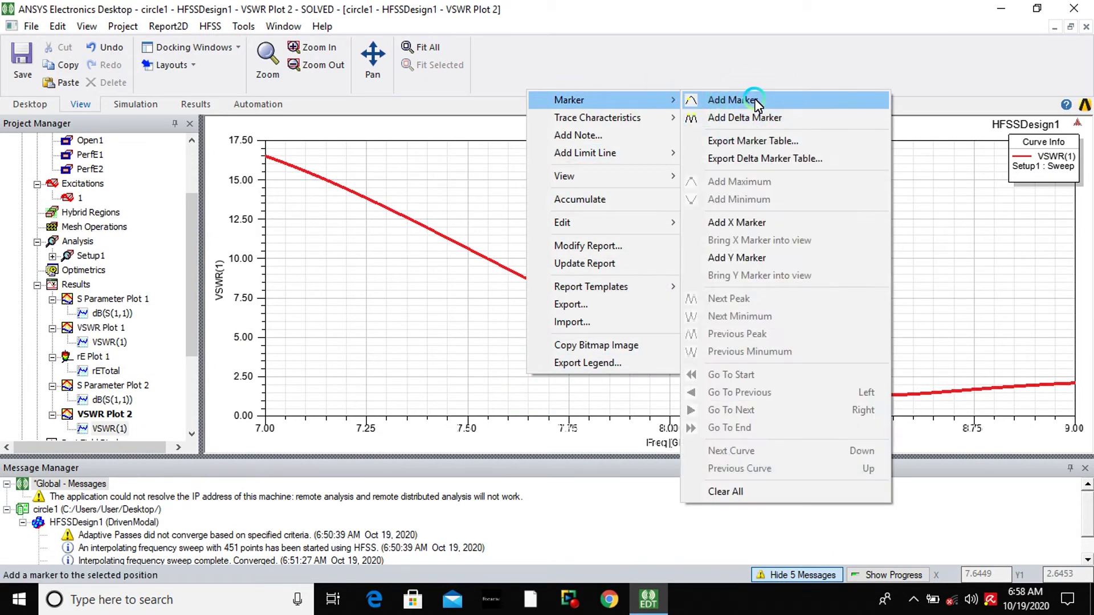
click(792, 100)
click(869, 418)
click(884, 403)
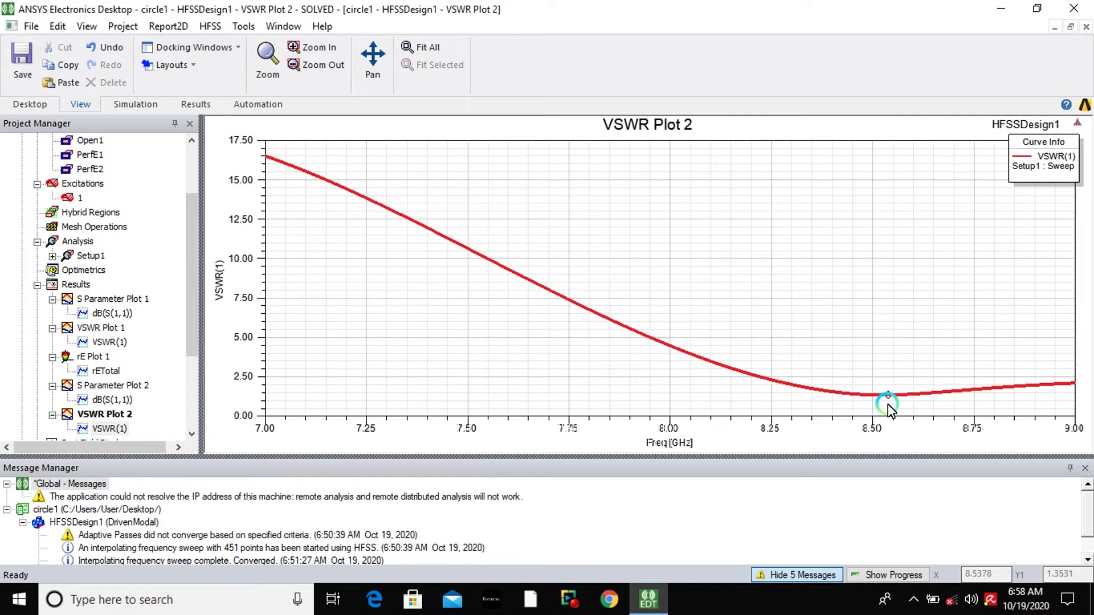